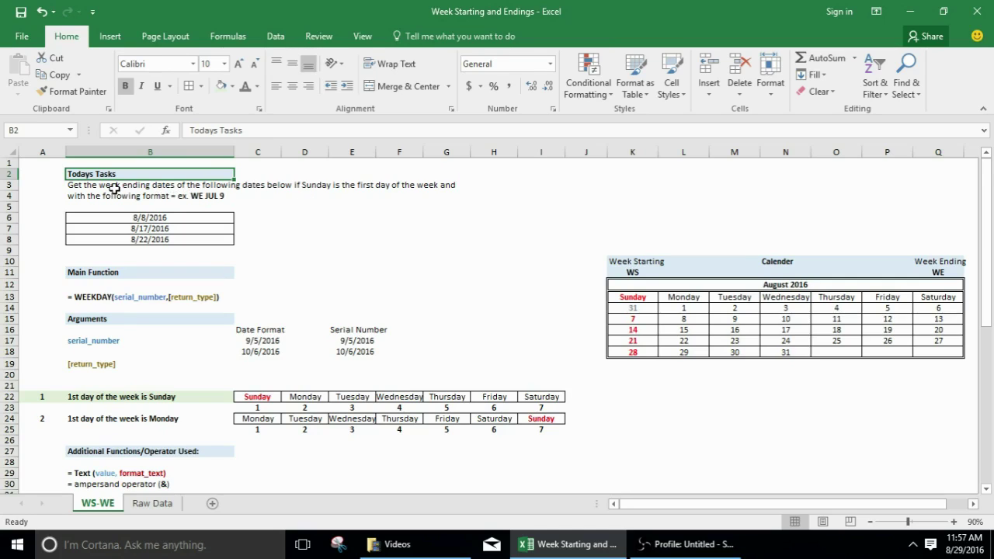
Review the three task dates in B6:B8 and the required week-ending format example in the task description
left_click_drag(158, 217, 163, 238)
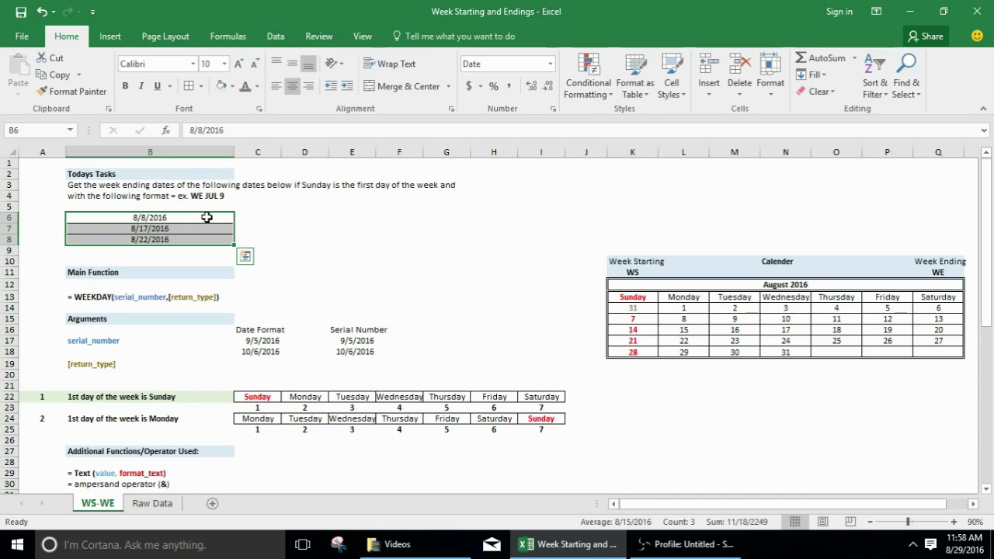
left_click(210, 196)
double_click(196, 192)
left_click(195, 197)
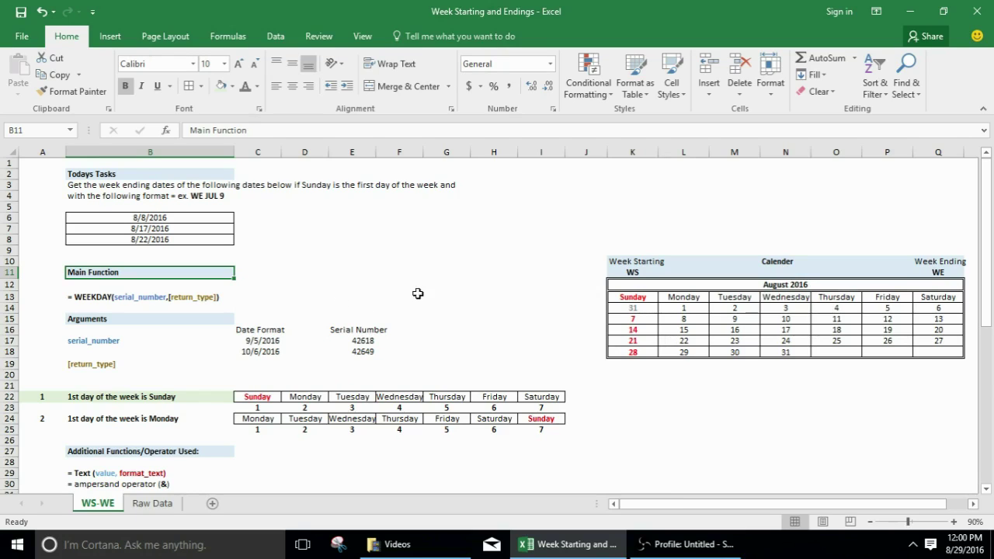
Examine the August 2016 calendar, going through the first week's days and the dates in the Tuesday column
left_click(723, 308)
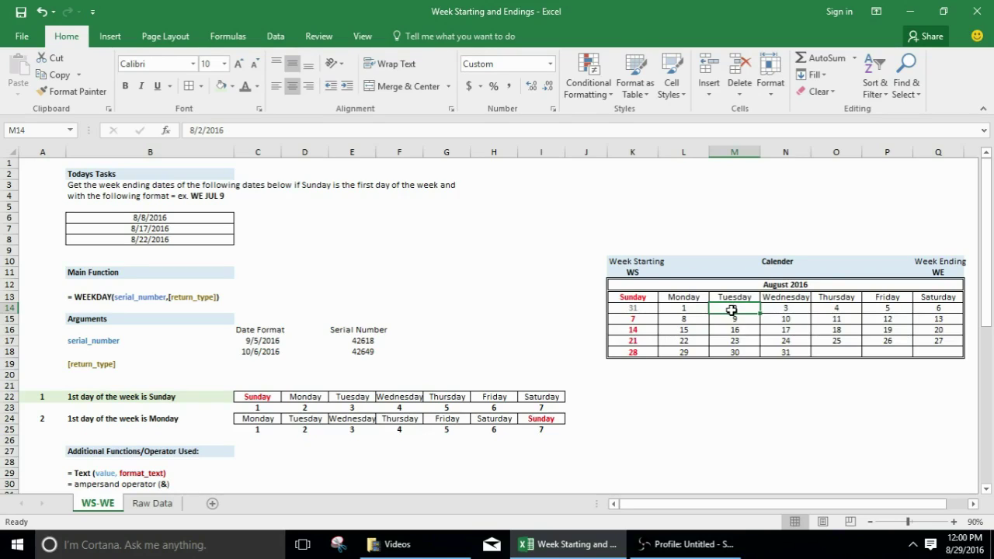
left_click(645, 308)
left_click(680, 309)
left_click(727, 308)
left_click(649, 309)
left_click(680, 308)
left_click(742, 308)
left_click(749, 319)
left_click(744, 330)
left_click(738, 341)
left_click(735, 353)
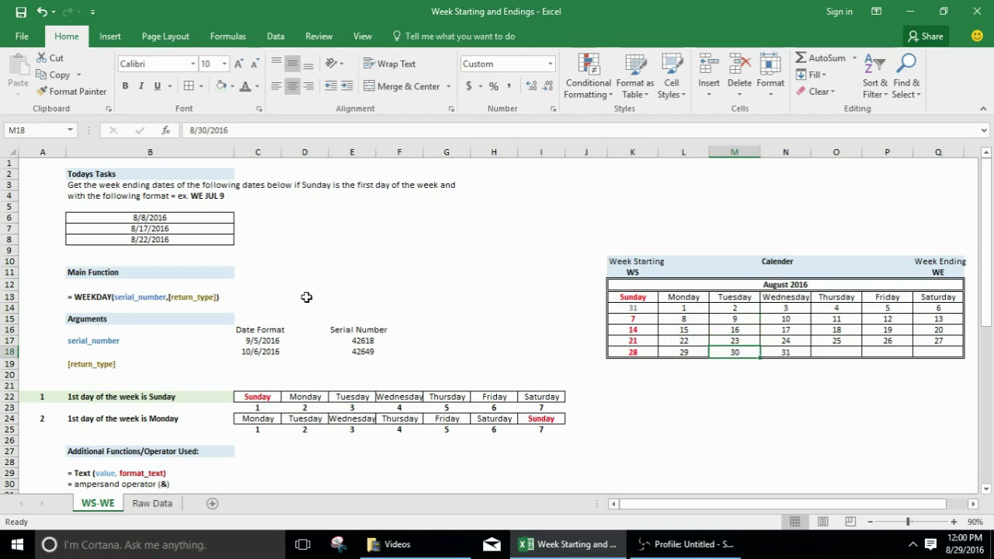
Examine the WEEKDAY arguments and compare the sample dates in C17:C18 with their serial number in E17
left_click(115, 319)
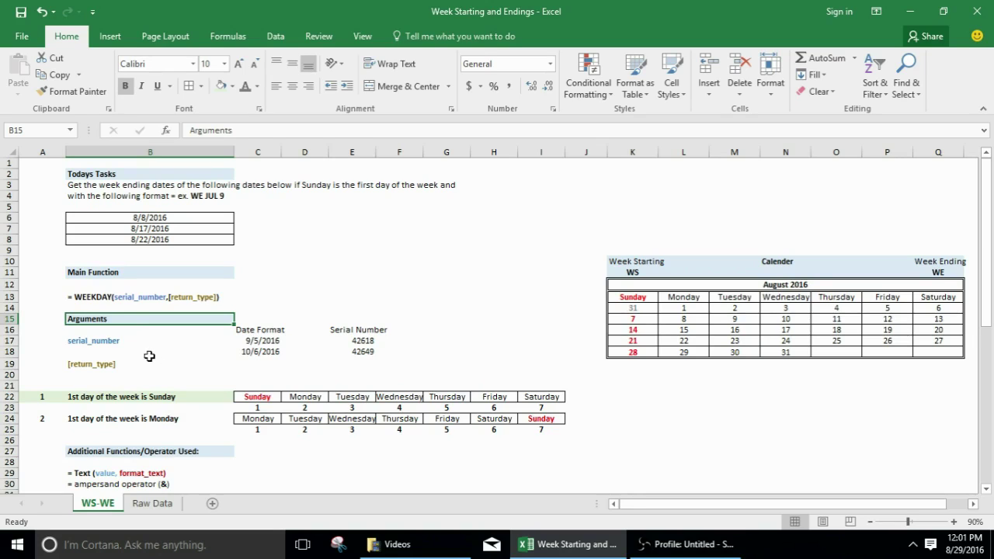
left_click(125, 342)
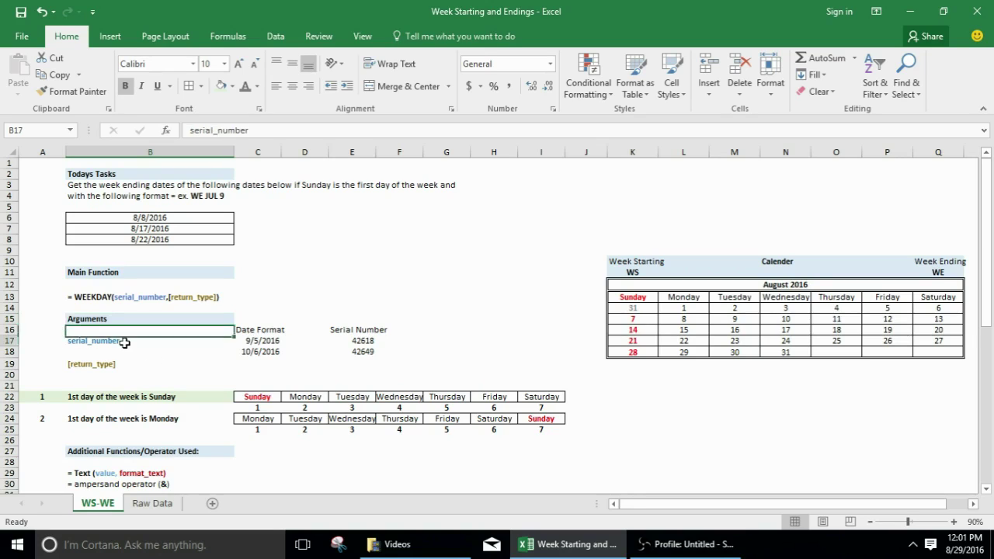
left_click(121, 362)
left_click(118, 342)
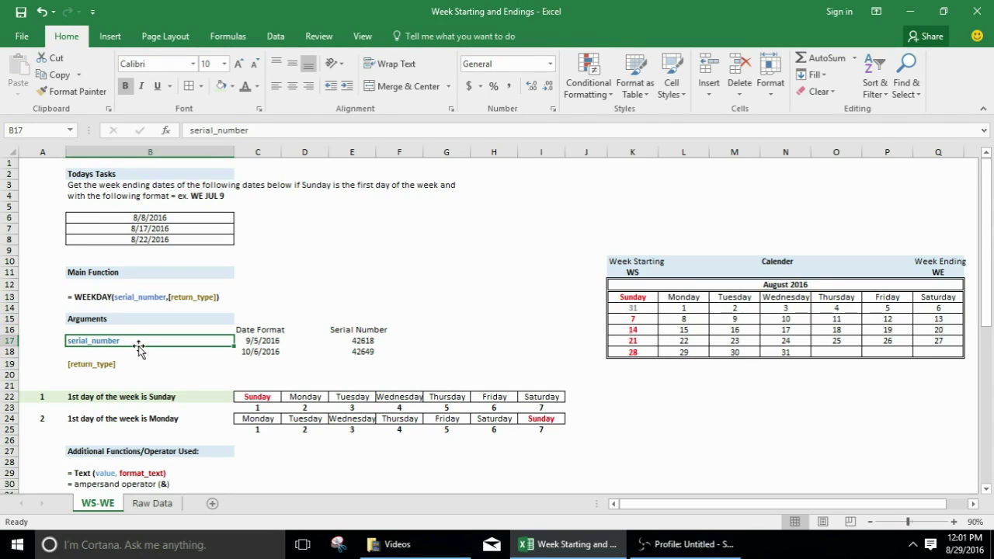
left_click(261, 342)
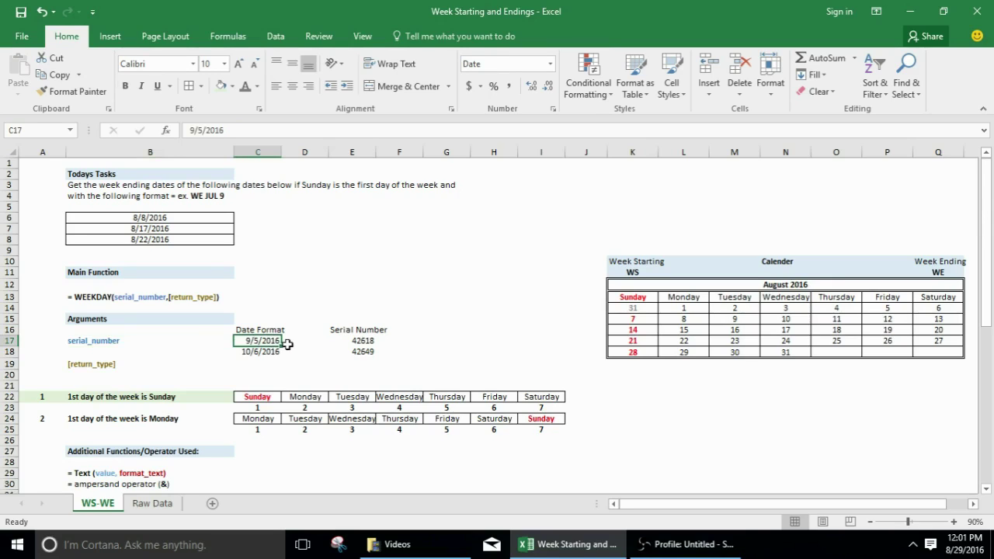
left_click(346, 341)
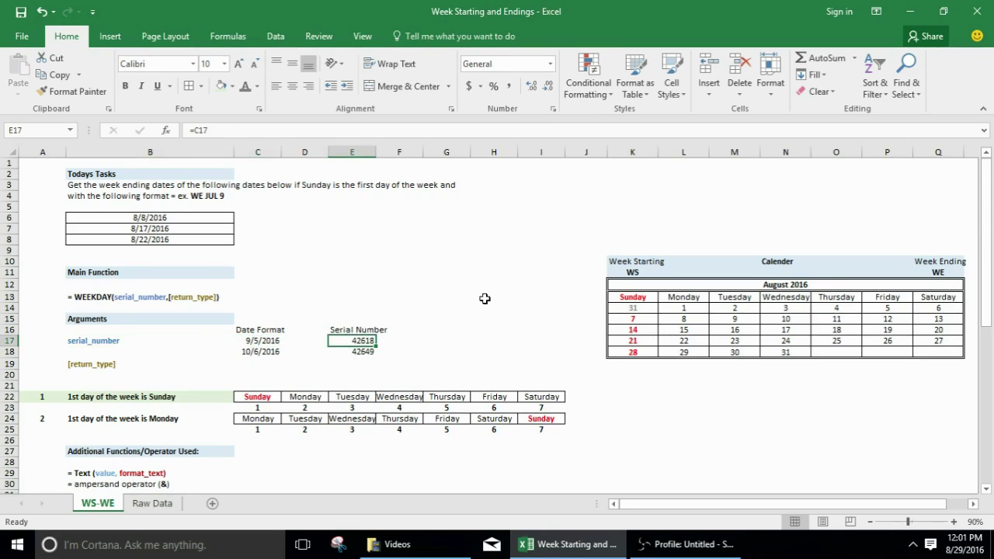
left_click(273, 351)
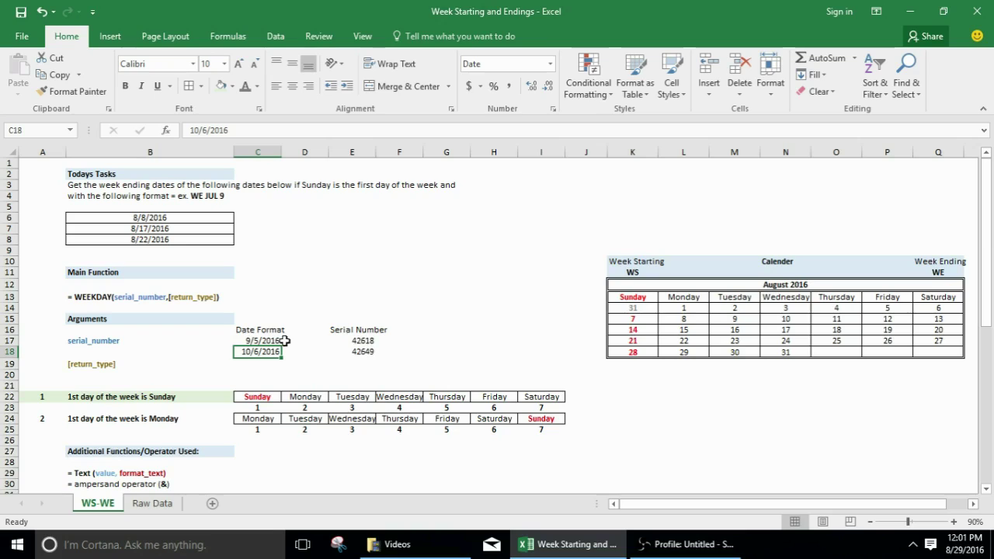
left_click(352, 340)
left_click(260, 341)
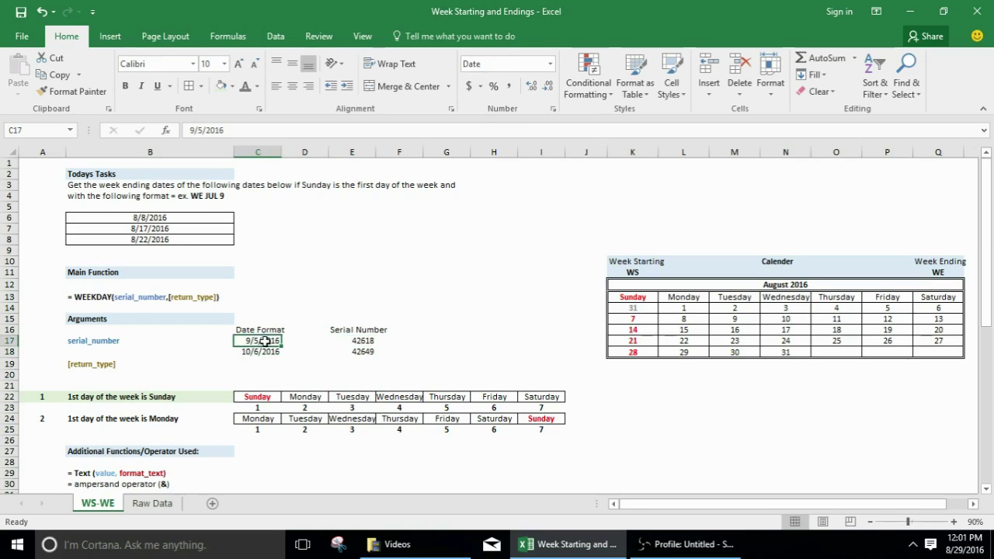
left_click(350, 340)
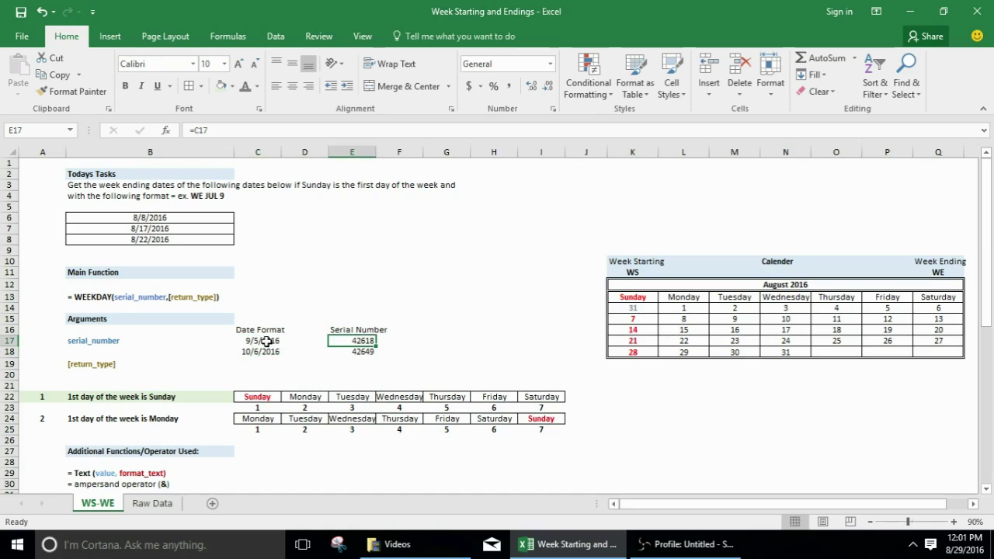
Format the serial numbers in E17:E18 as Short Date
left_click_drag(360, 341, 360, 352)
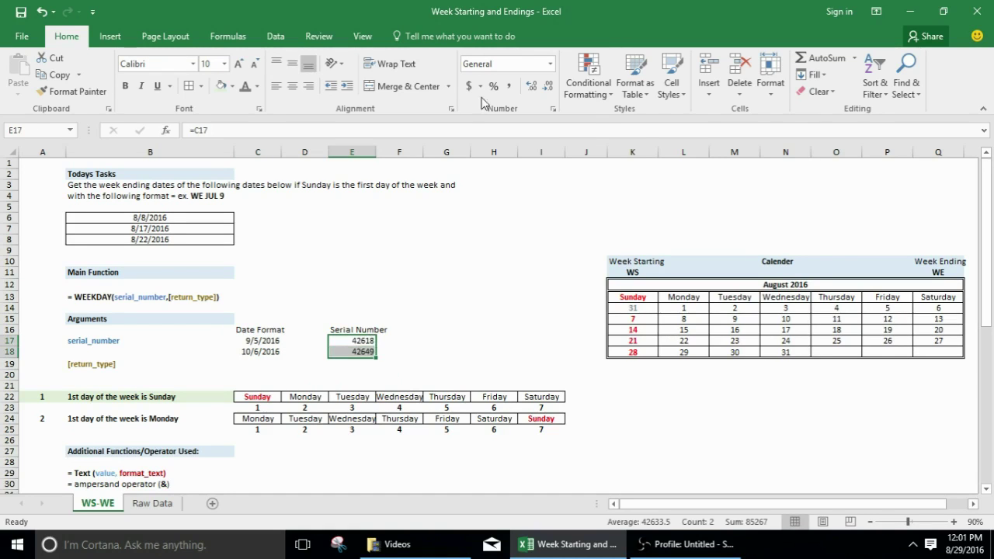
left_click(551, 66)
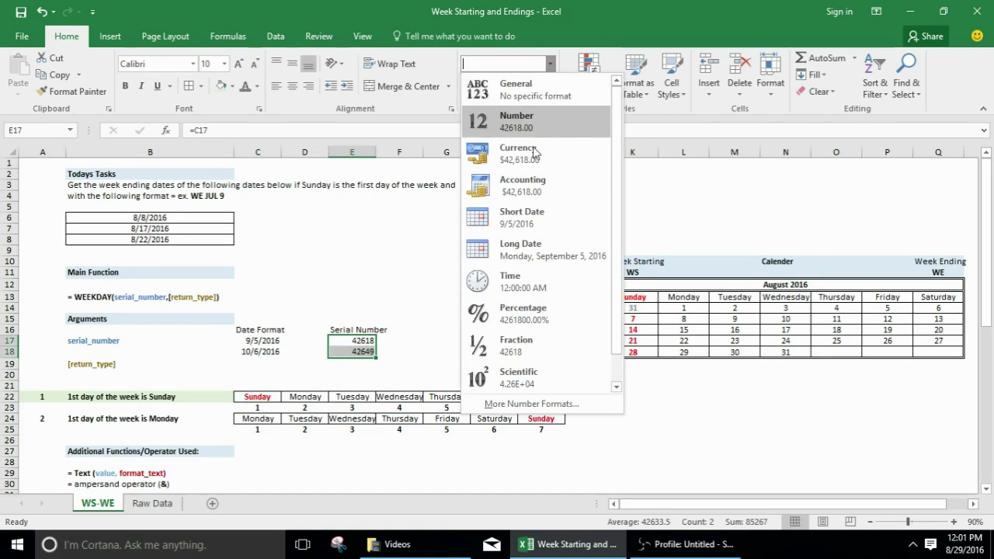
left_click(525, 223)
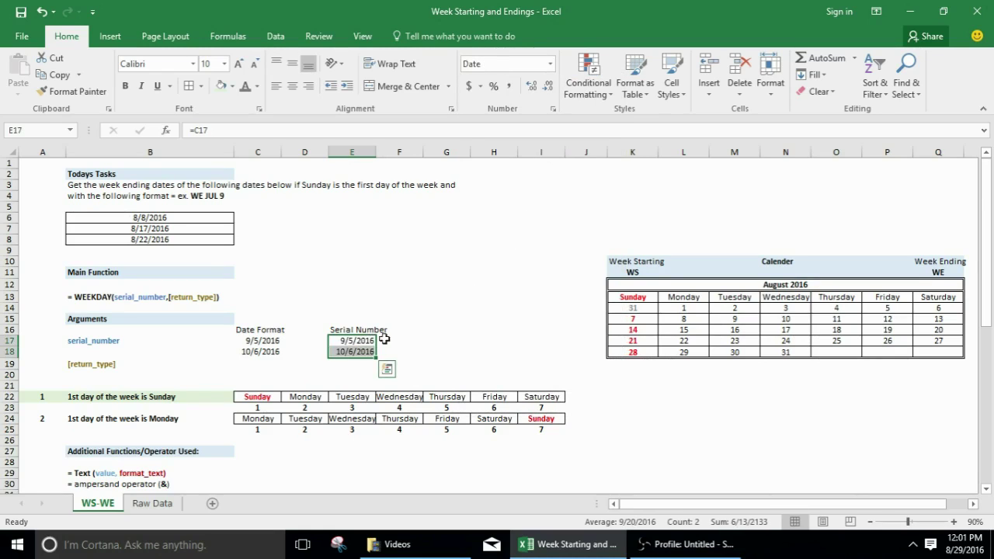
left_click(350, 343)
Examine the return_type argument, comparing the day numbering for weeks starting on Sunday and on Monday
left_click(116, 339)
left_click(136, 362)
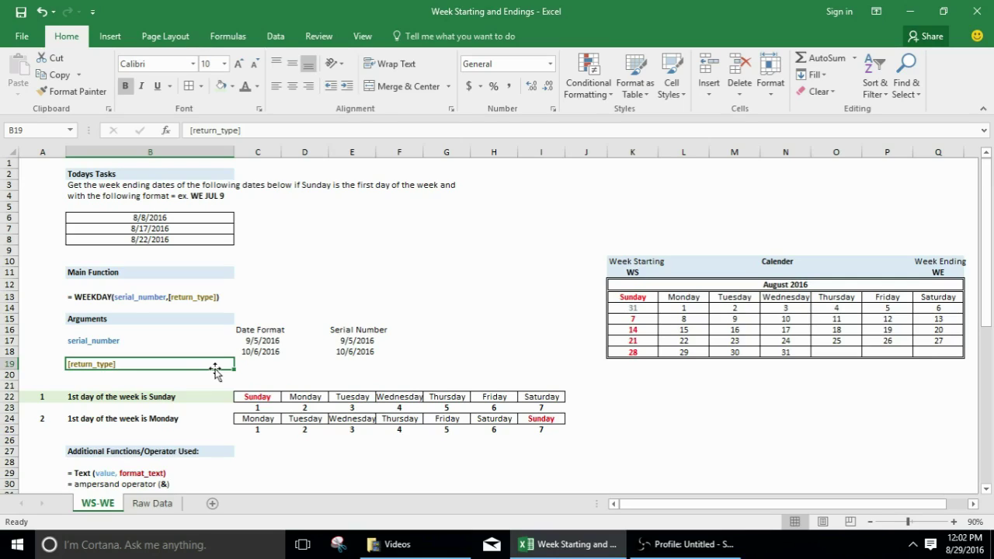
left_click(143, 398)
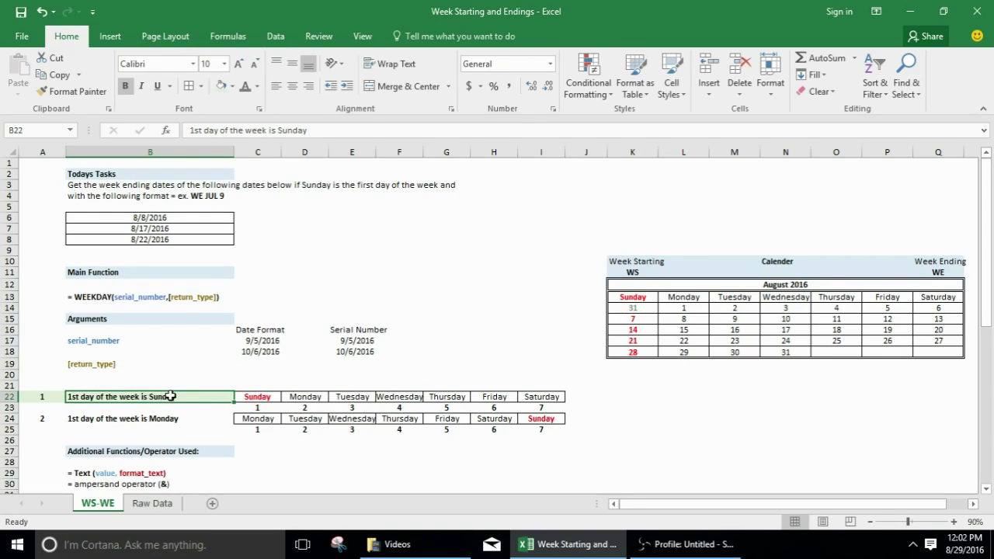
left_click(259, 396)
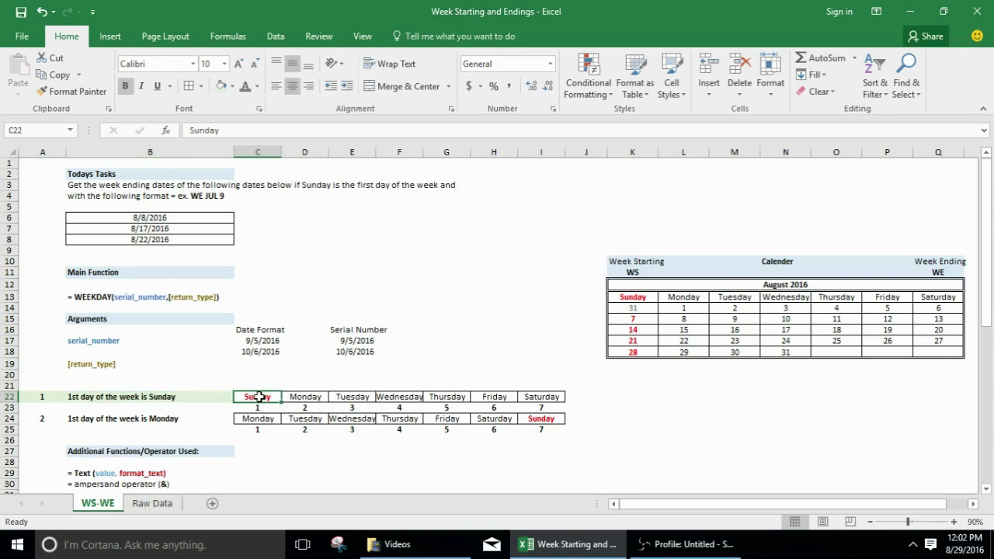
left_click(528, 397)
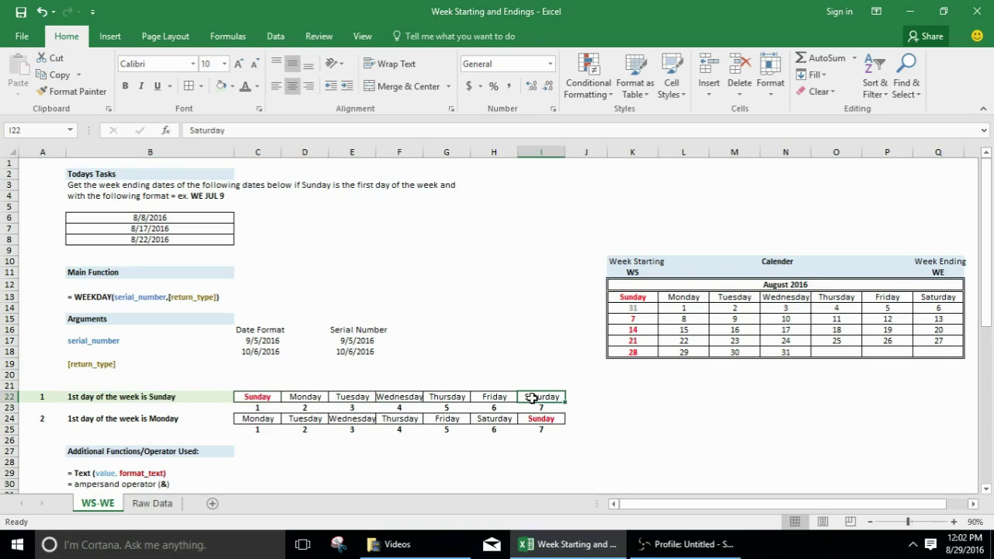
left_click(267, 407)
left_click(529, 407)
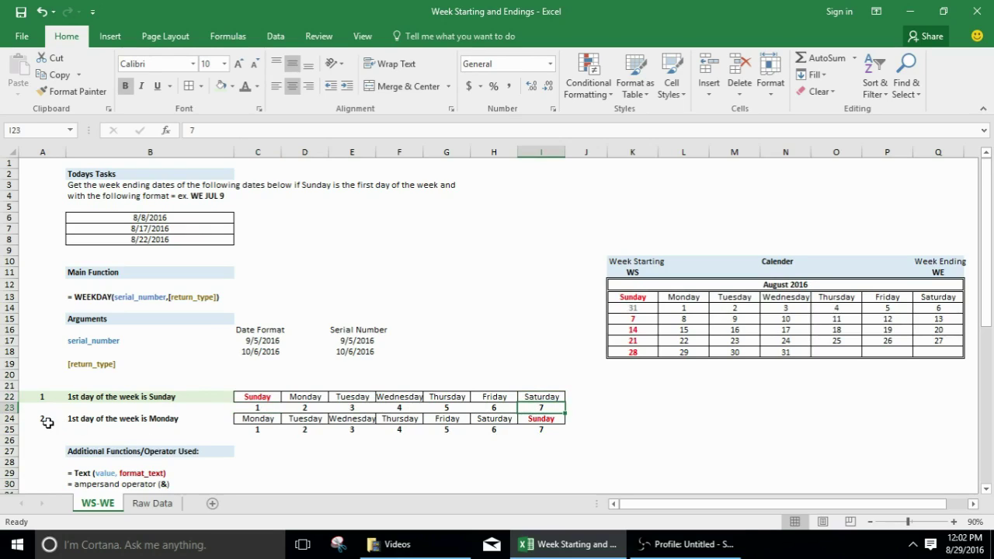
left_click(256, 418)
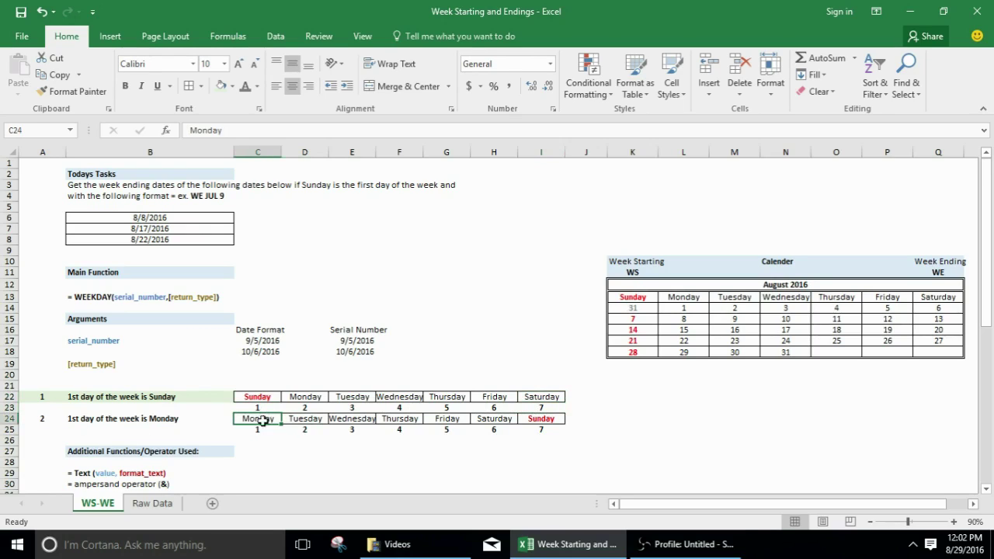
left_click(533, 418)
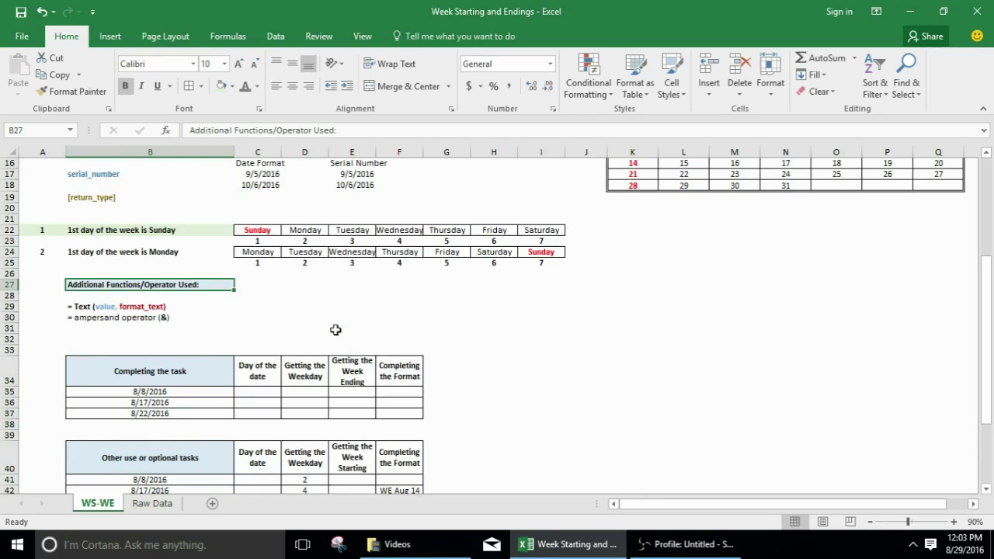
Examine the TEXT function and ampersand operator entries against the format example in the task description
left_click(110, 309)
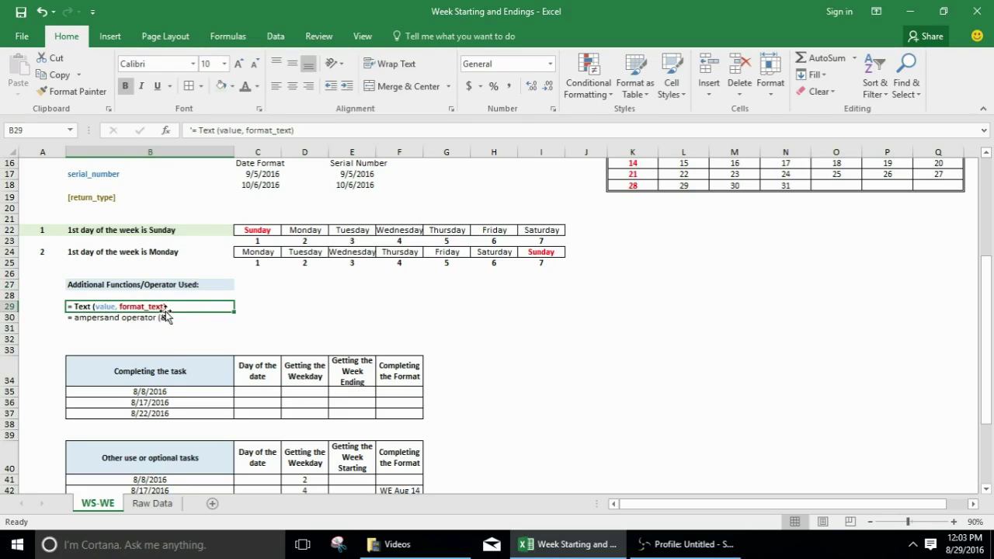
scroll(166, 311, "up", 5)
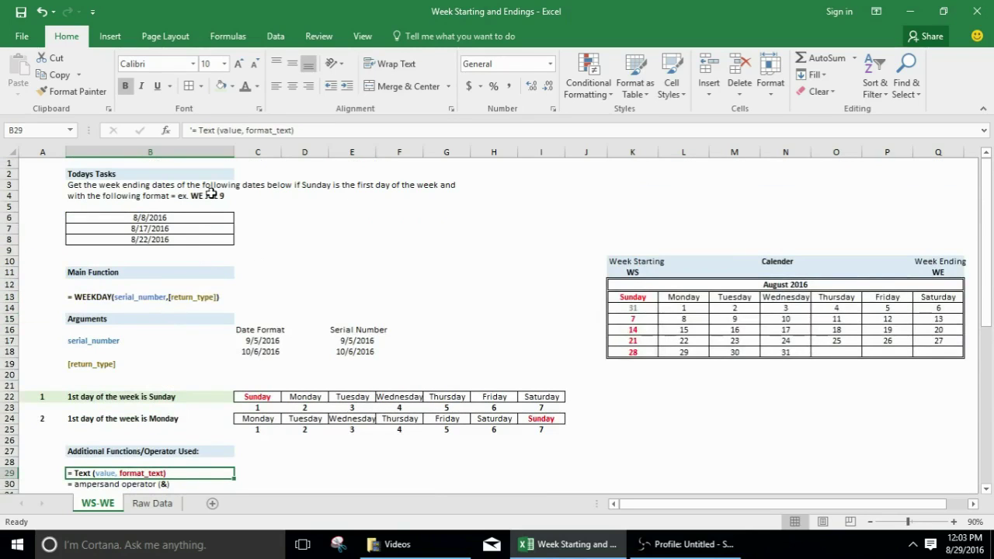
scroll(172, 344, "down", 2)
left_click(139, 418)
scroll(171, 417, "up", 2)
scroll(166, 417, "down", 2)
scroll(215, 188, "up", 2)
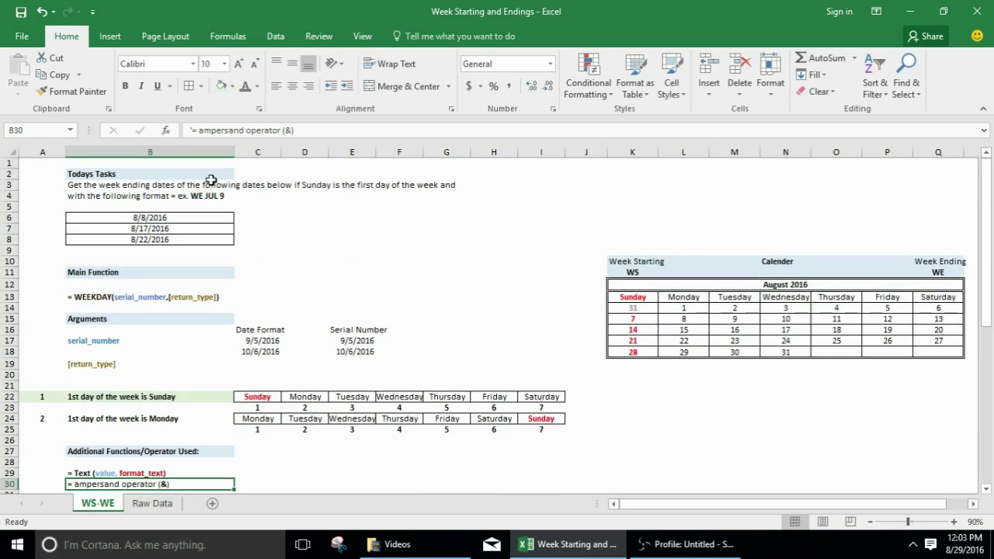
scroll(229, 474, "down", 1)
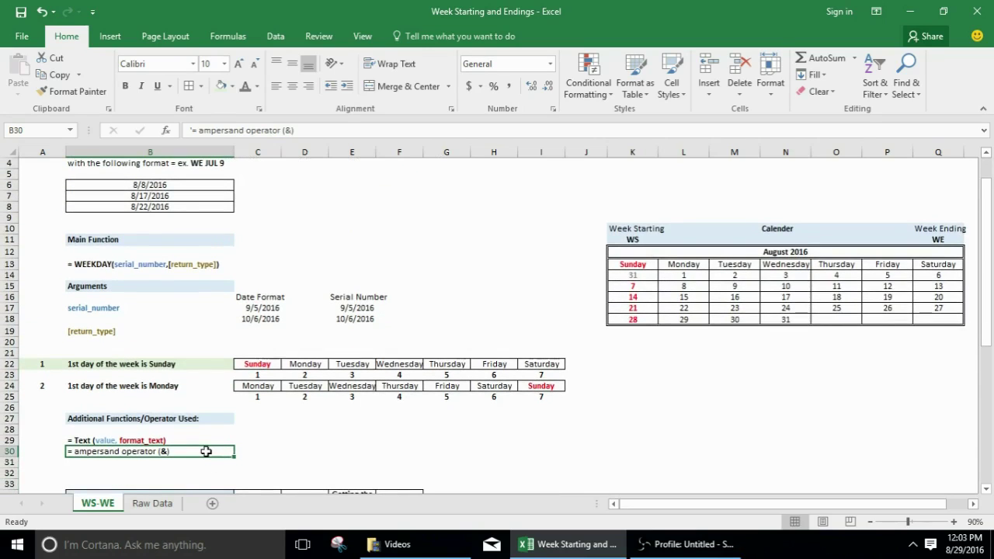
scroll(207, 388, "down", 2)
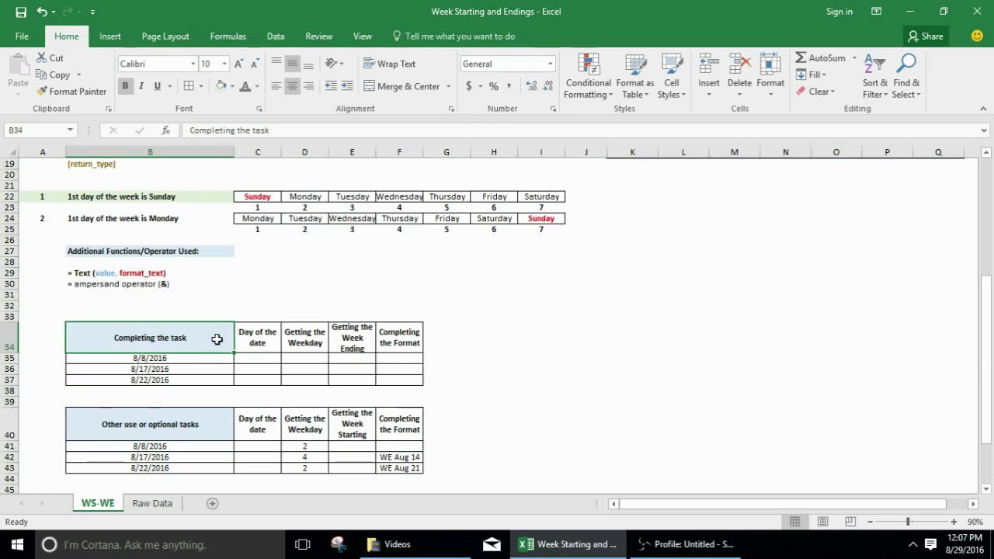
Review the column headings of the Completing the task table, from Day of the date to Completing the Format
left_click(250, 338)
left_click_drag(250, 338, 393, 339)
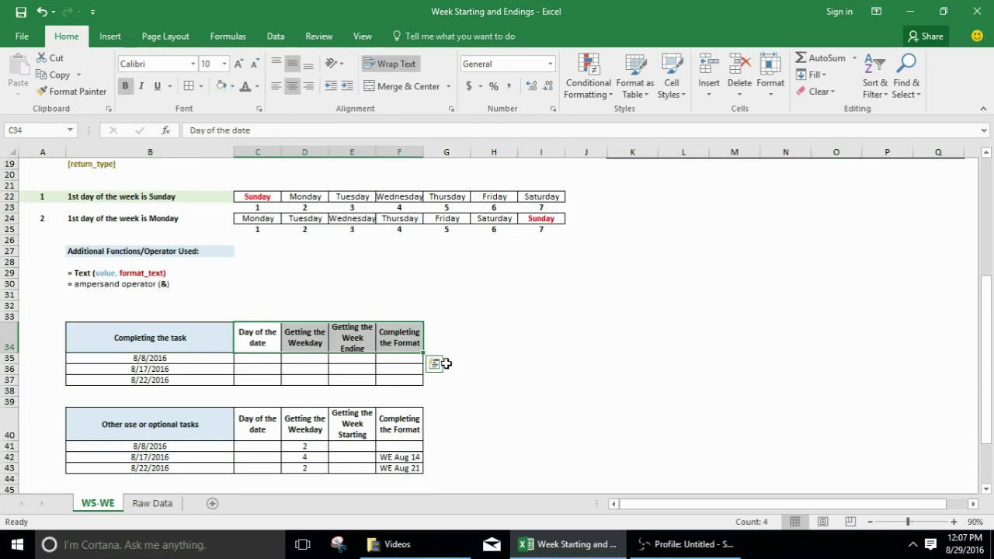
left_click(247, 359)
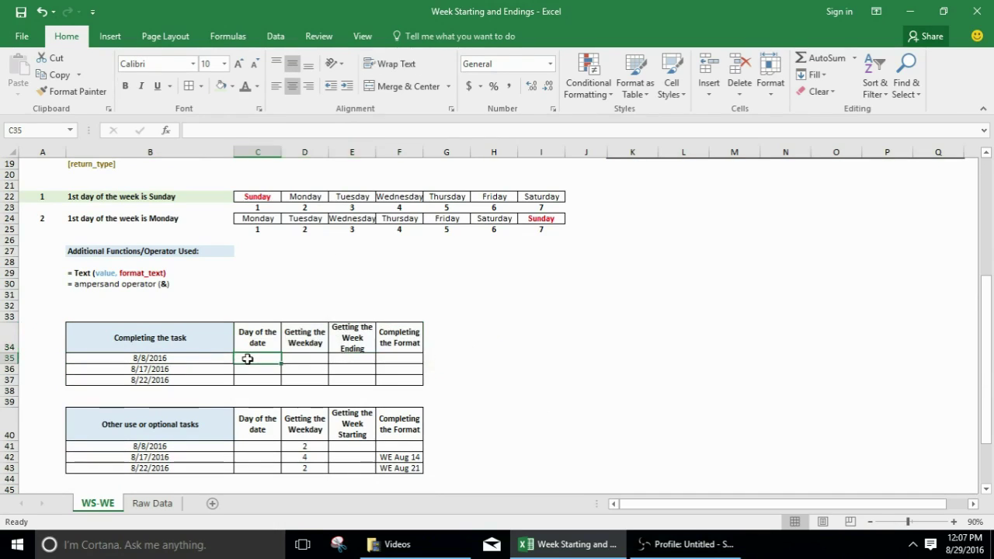
left_click(255, 344)
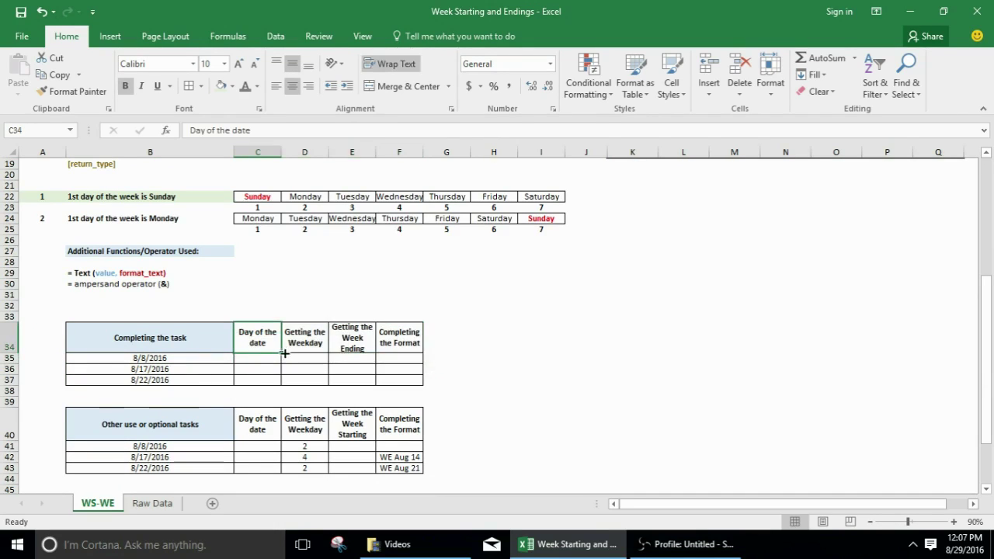
left_click(397, 357)
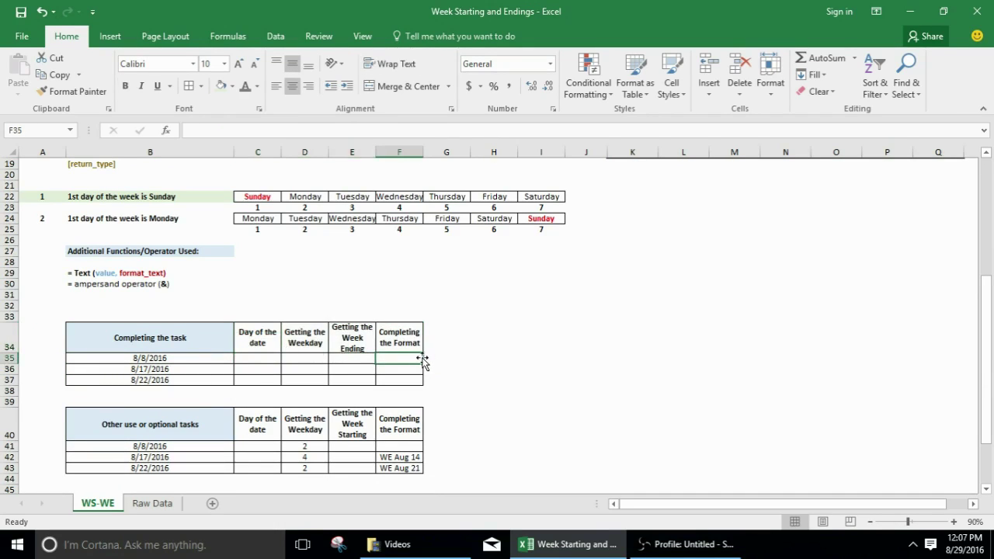
Examine the Day of the date column and the first task date in B35, finishing with cell C35 selected
left_click(273, 351)
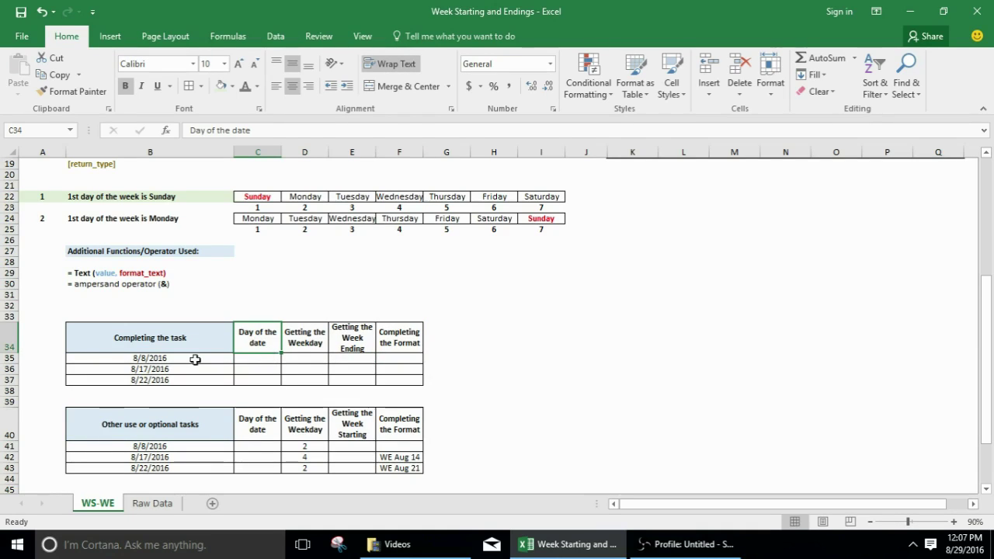
left_click(225, 359)
left_click(248, 357)
left_click(255, 345)
left_click(257, 357)
left_click(260, 347)
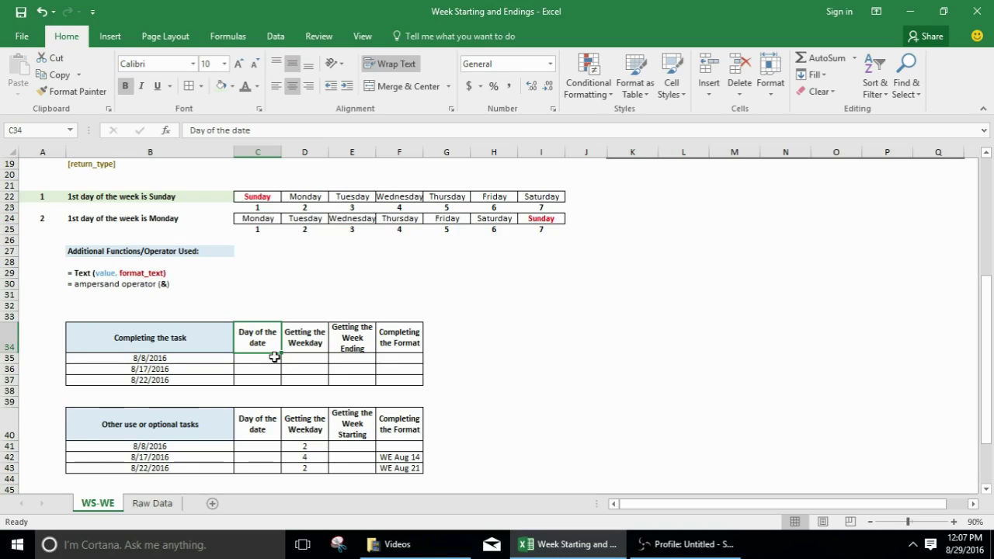
left_click(265, 359)
left_click(263, 350)
left_click(260, 358)
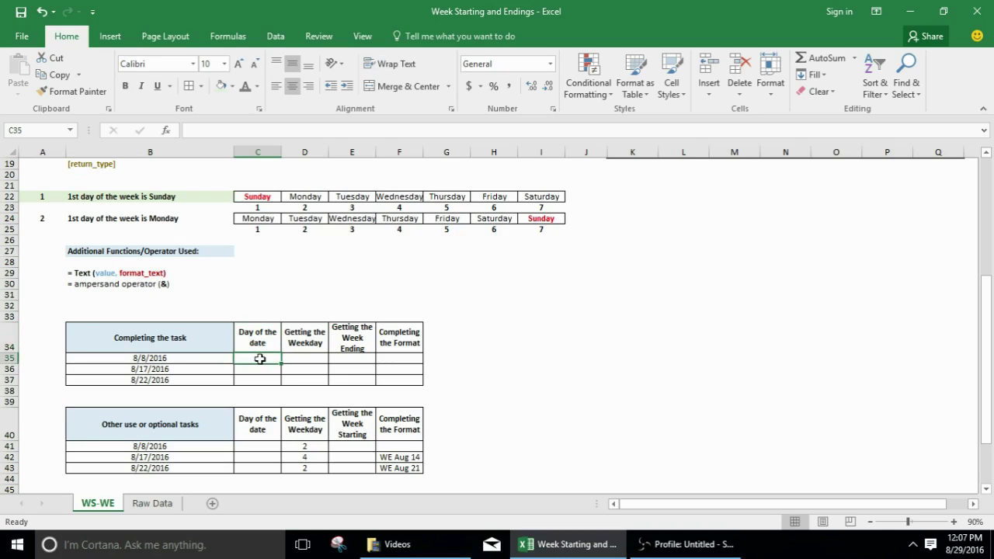
left_click(186, 357)
left_click(244, 355)
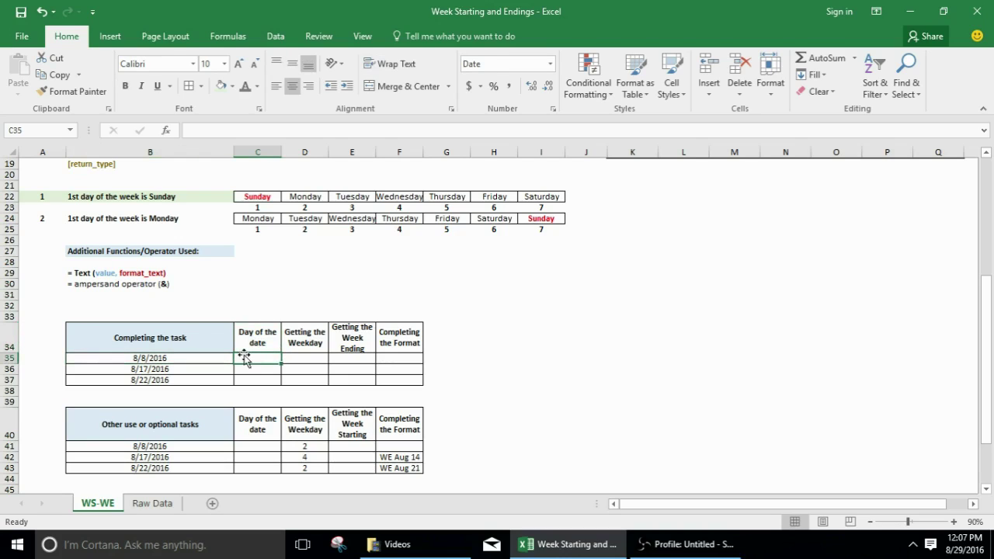
Fill in the Day of the date column for the three task dates with 8, 17 and 22
type("8")
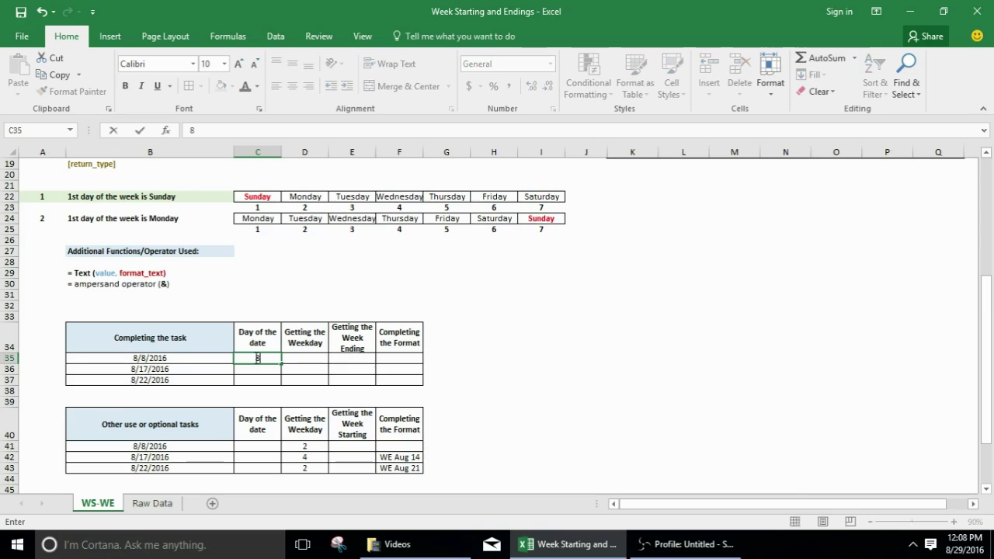
key("Return")
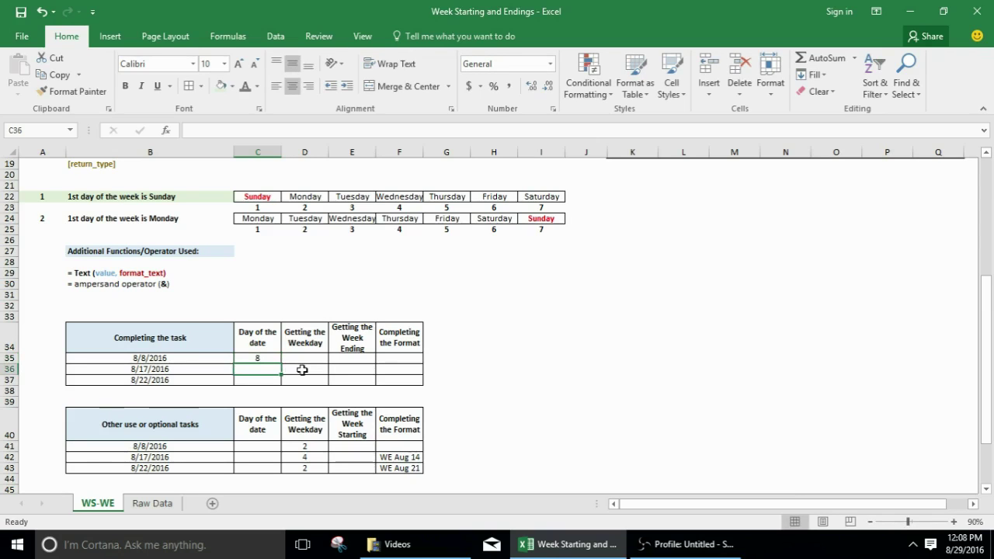
type("17")
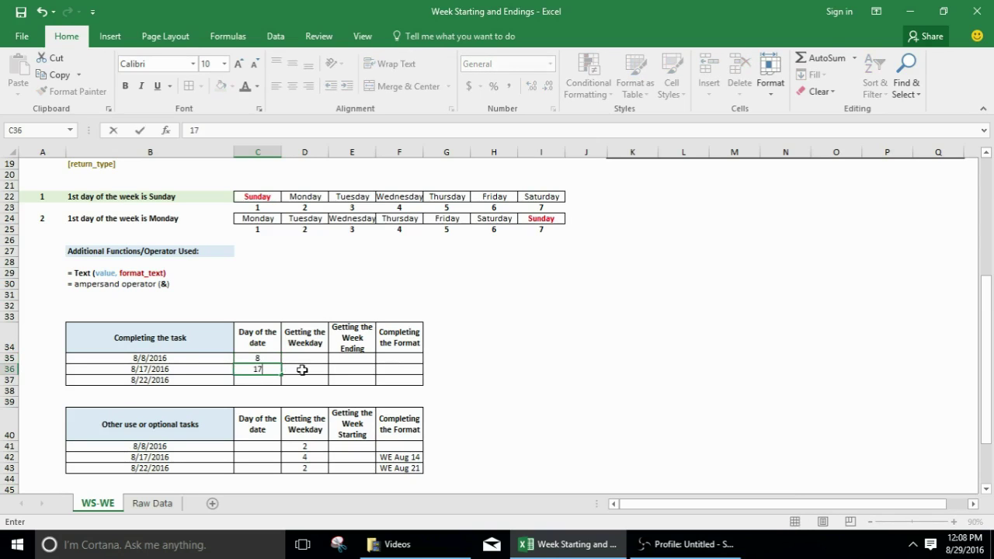
left_click(269, 379)
type("22")
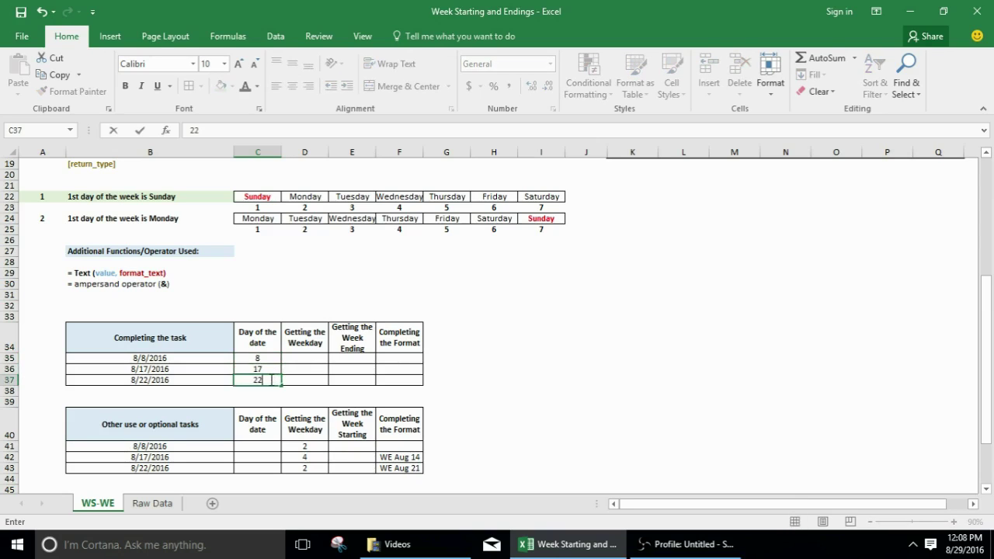
left_click(321, 357)
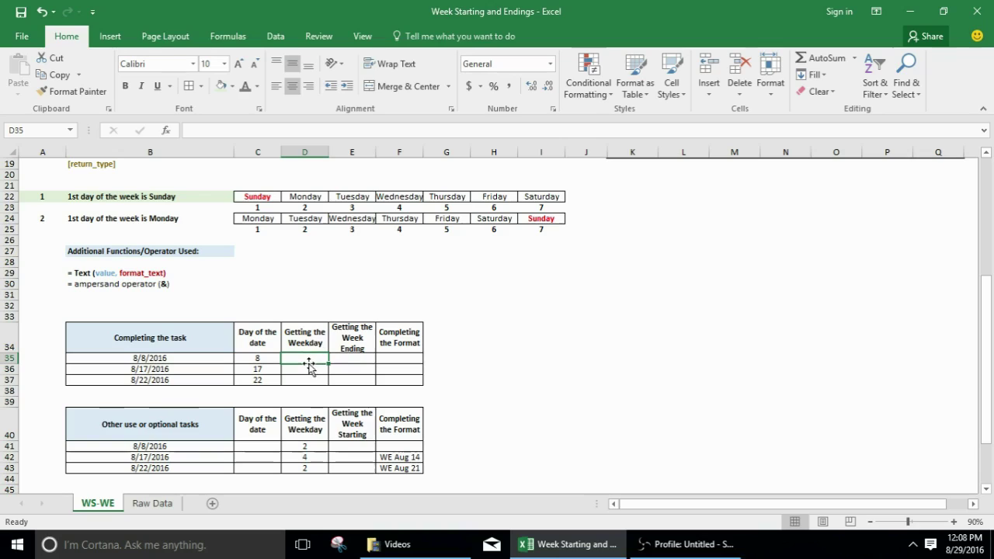
Examine the first task date in B35 in relation to its Getting the Weekday cell D35
left_click(173, 358)
left_click(302, 358)
left_click(192, 359)
left_click(302, 358)
left_click(208, 358)
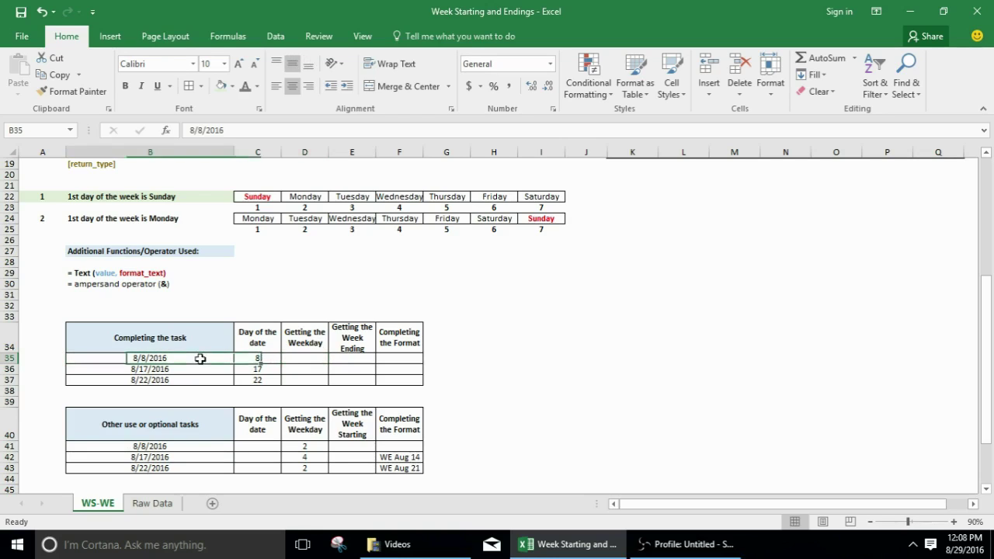
Enter =WEEKDAY(B35,1) in D35 to get the weekday number of the first task date
left_click(296, 358)
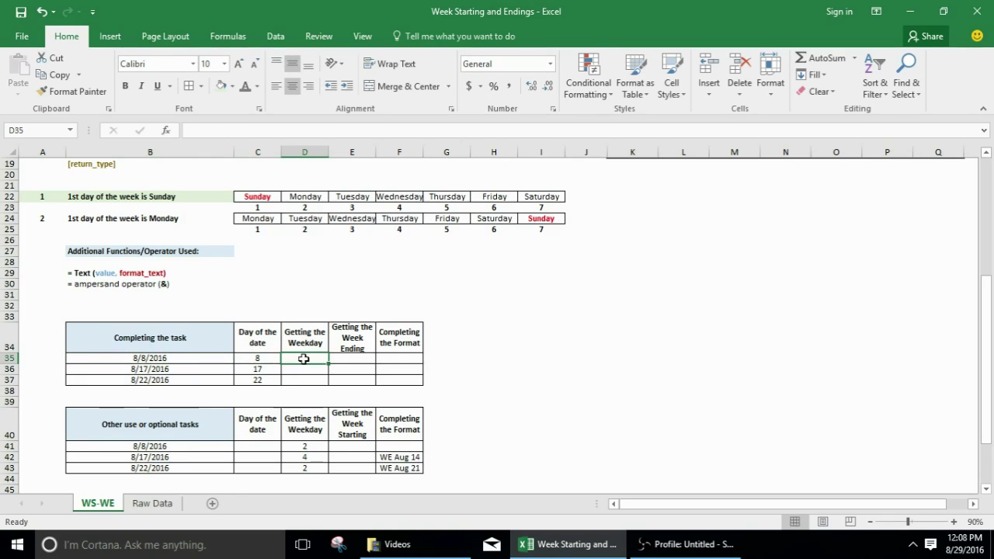
type("=w")
key("Down")
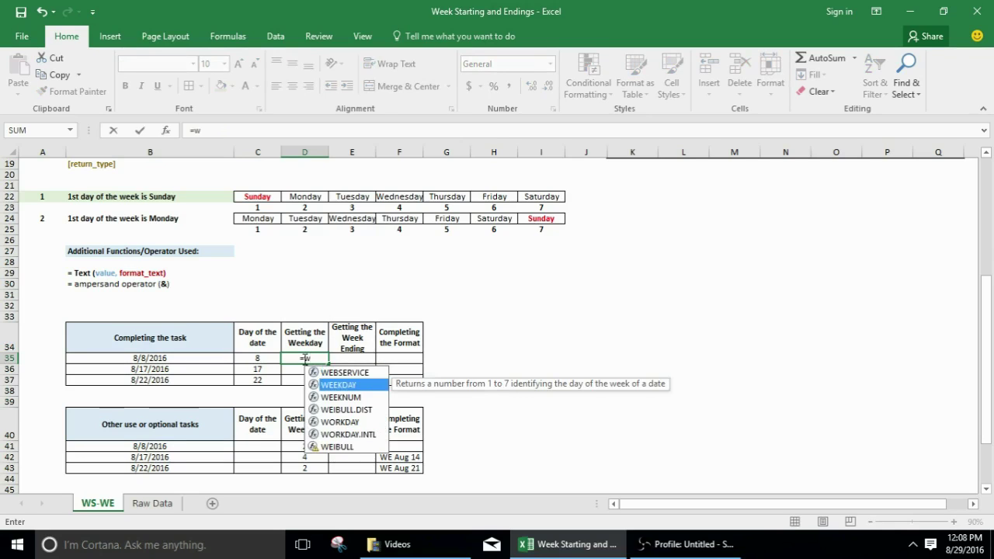
key("Tab")
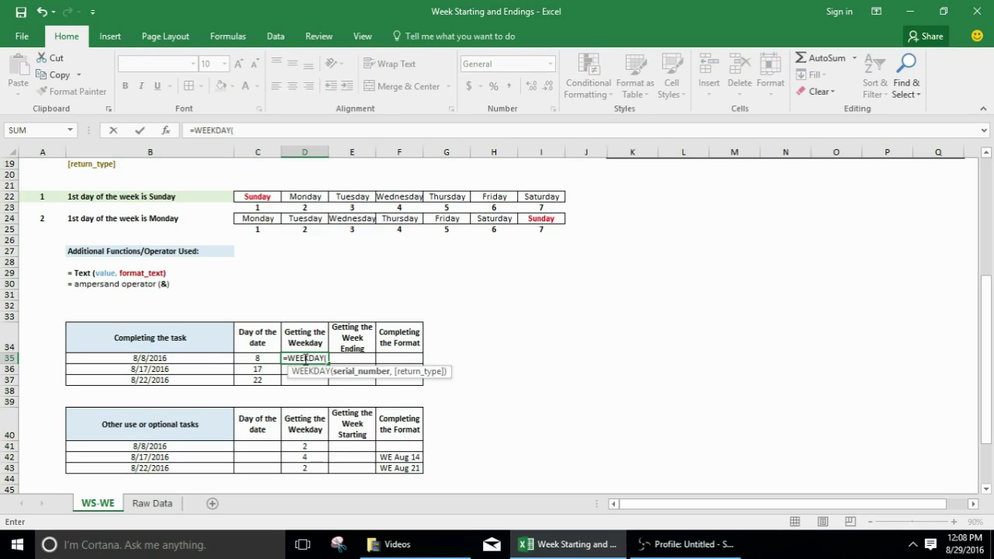
left_click(183, 358)
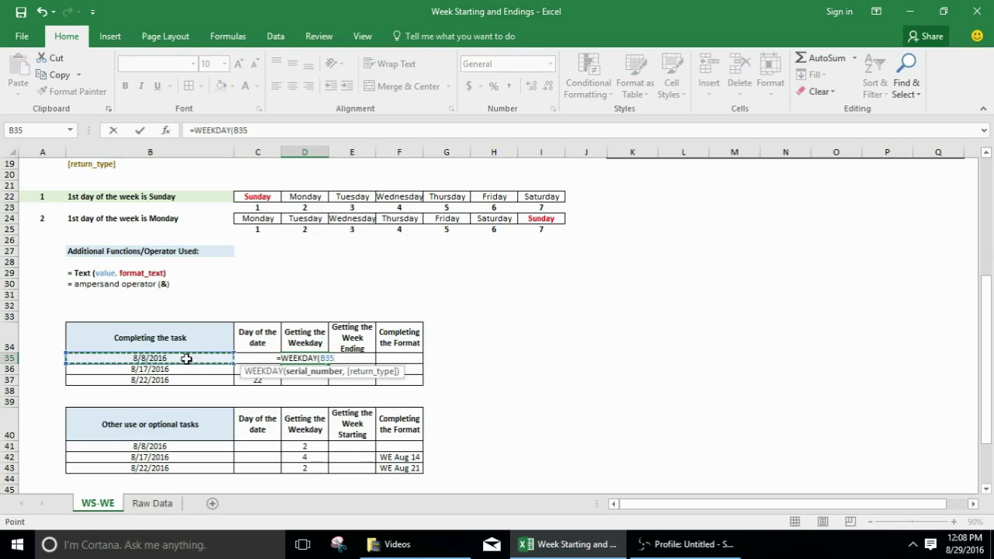
type(",")
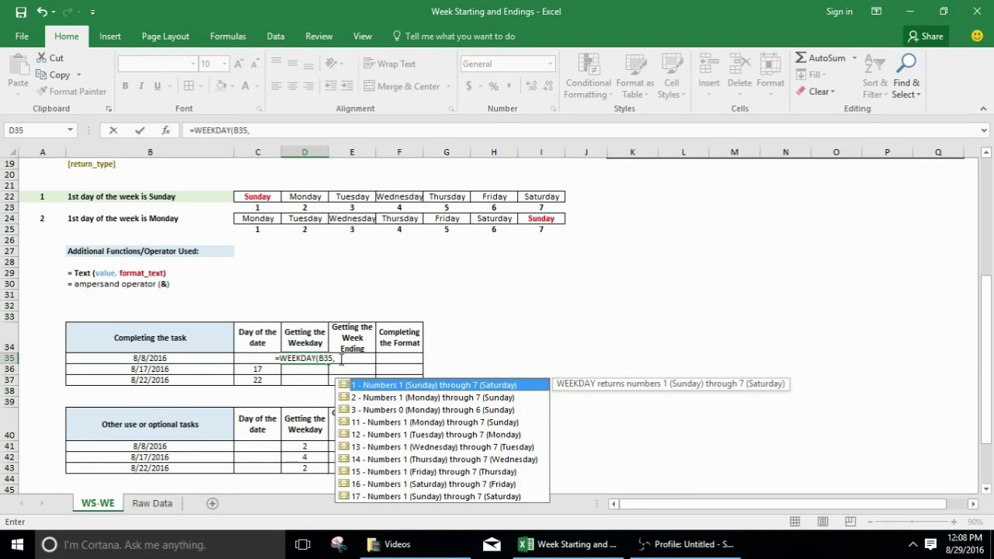
left_click(365, 358)
type("1")
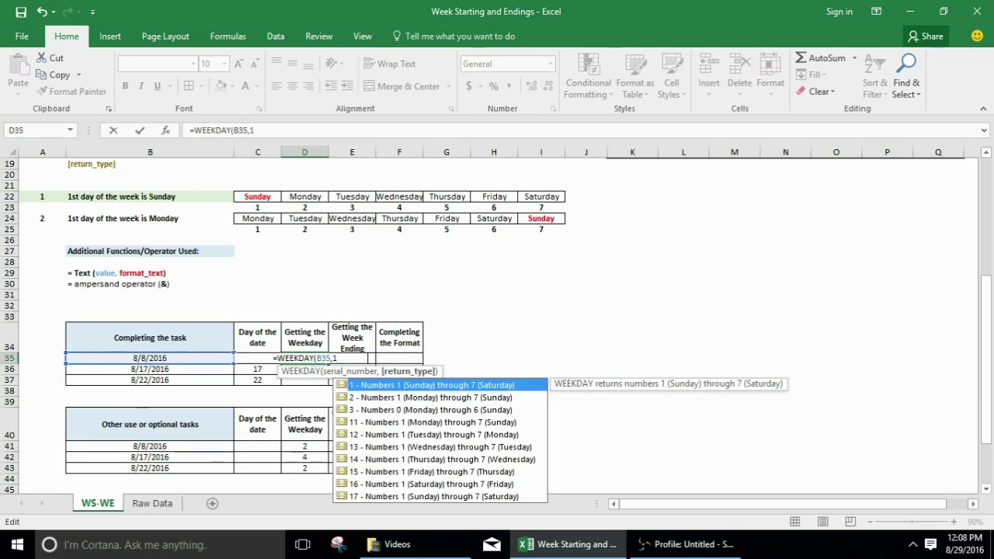
type(")")
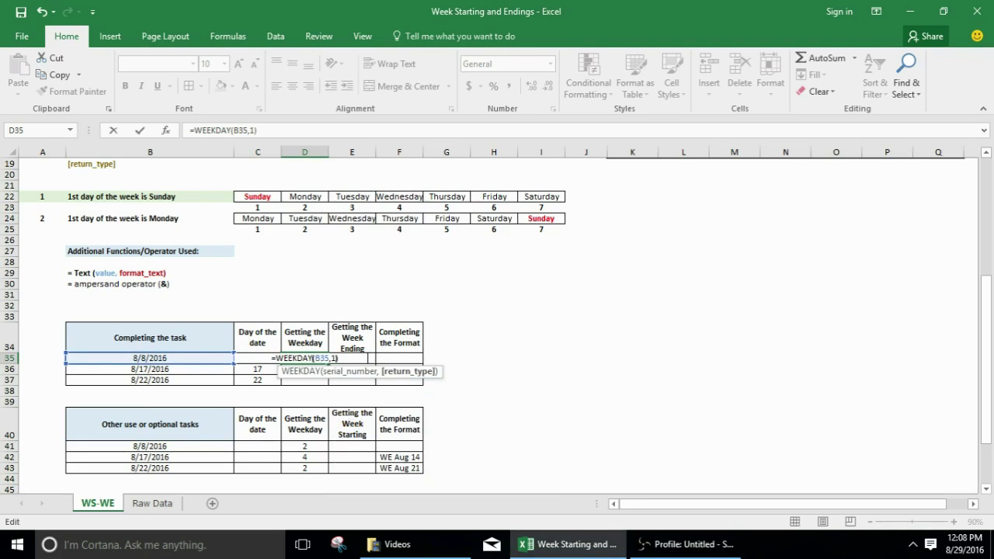
key("Return")
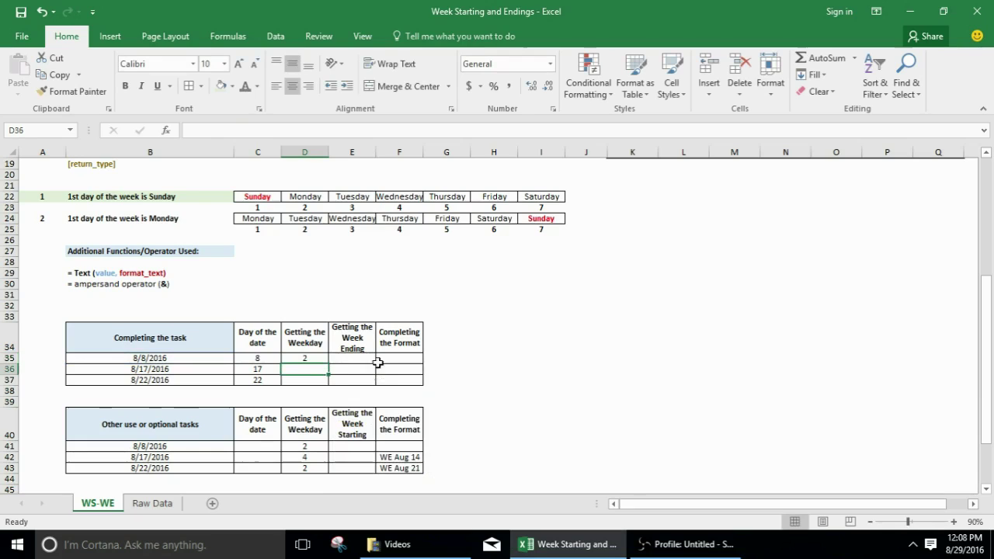
Check the weekday number in D35 against the August 2016 calendar, counting from Sunday the 7th to 8/8/2016
left_click(310, 357)
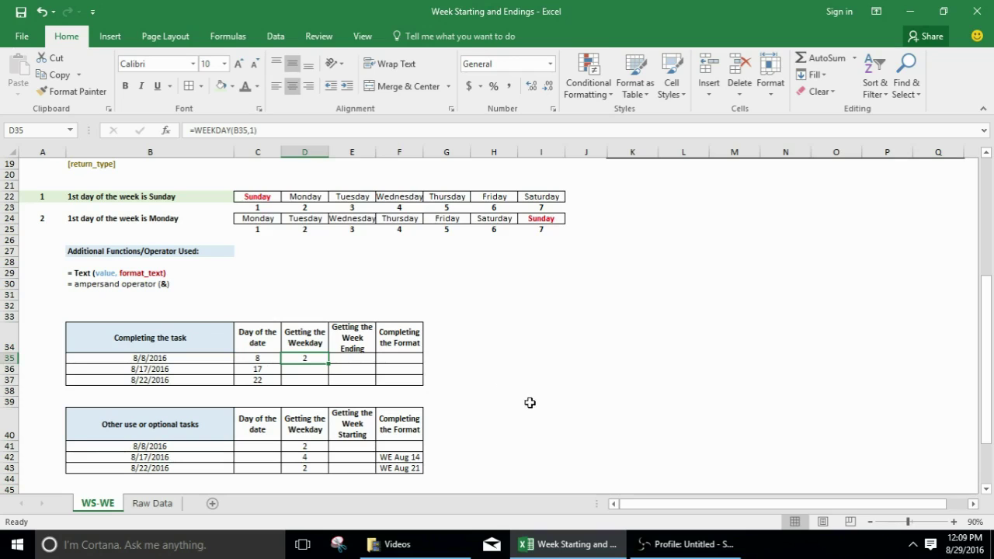
scroll(692, 411, "up", 5)
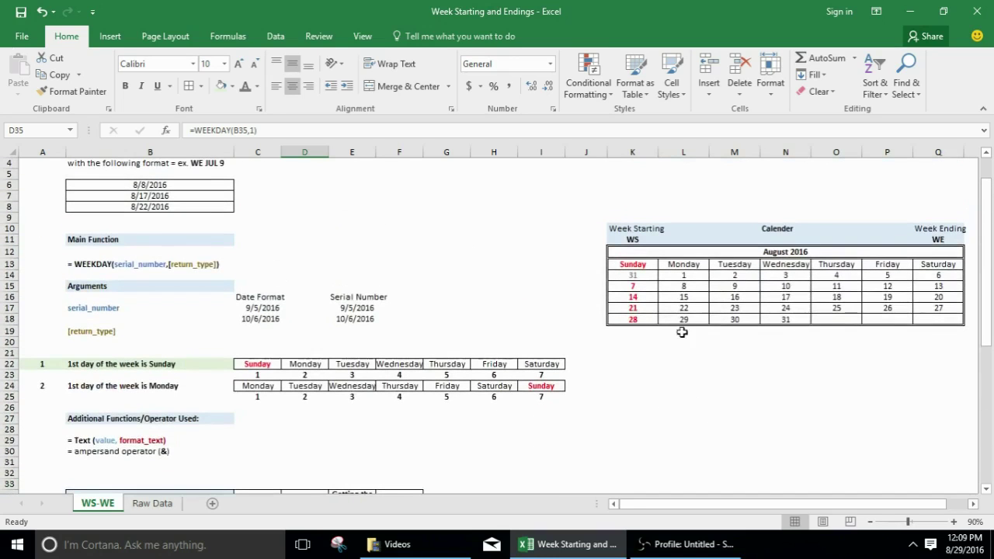
left_click(691, 287)
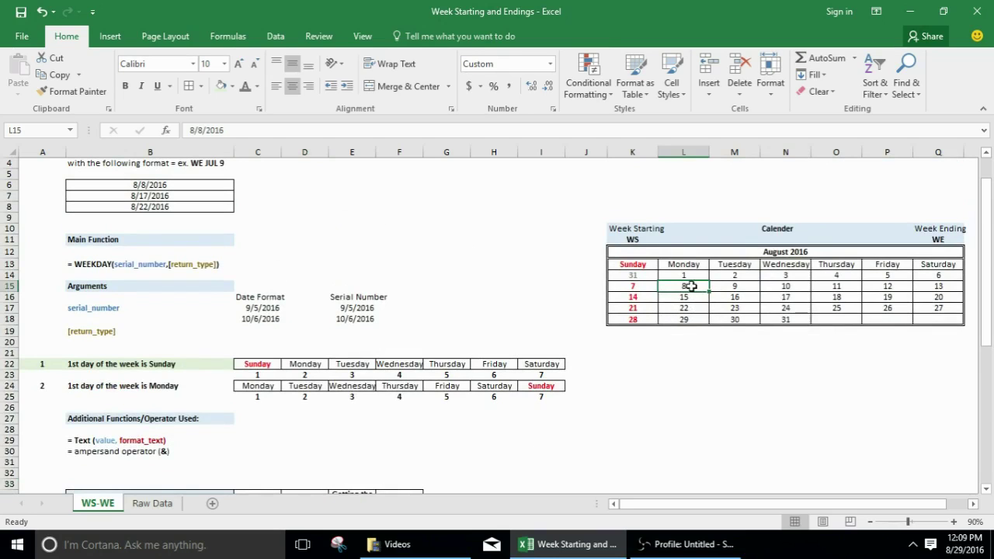
left_click(640, 285)
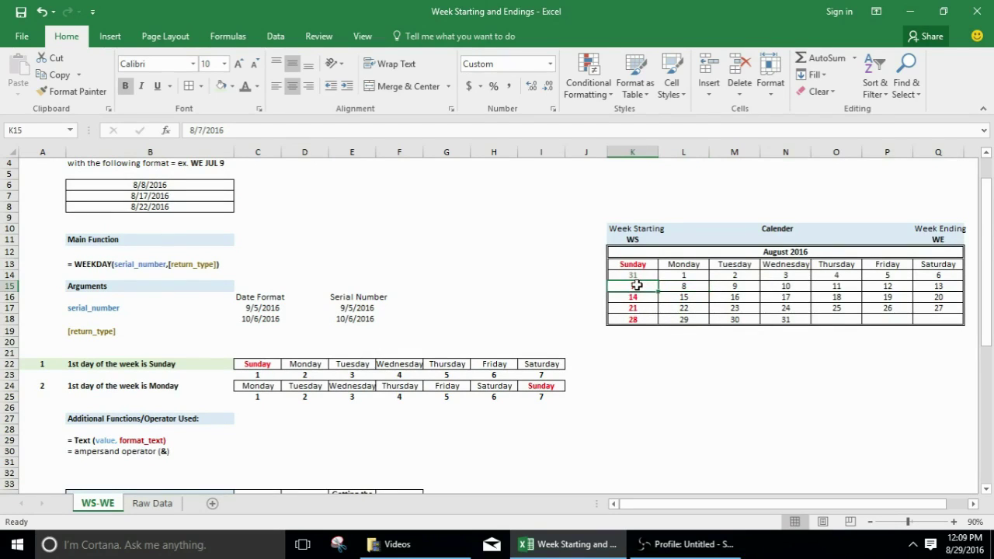
left_click(678, 289)
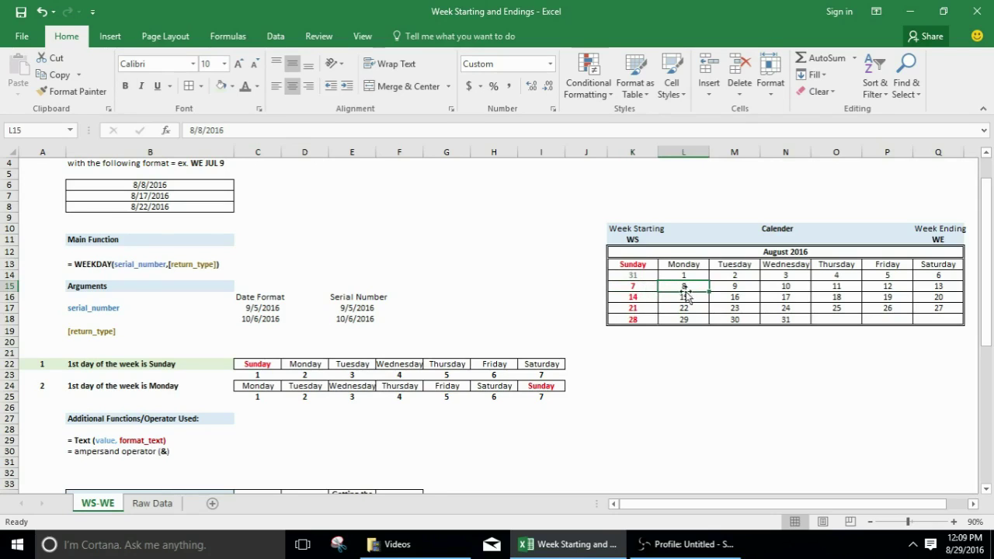
Copy the WEEKDAY formula from D35 down through D37 for the other two task dates
scroll(547, 413, "down", 3)
scroll(547, 413, "down", 1)
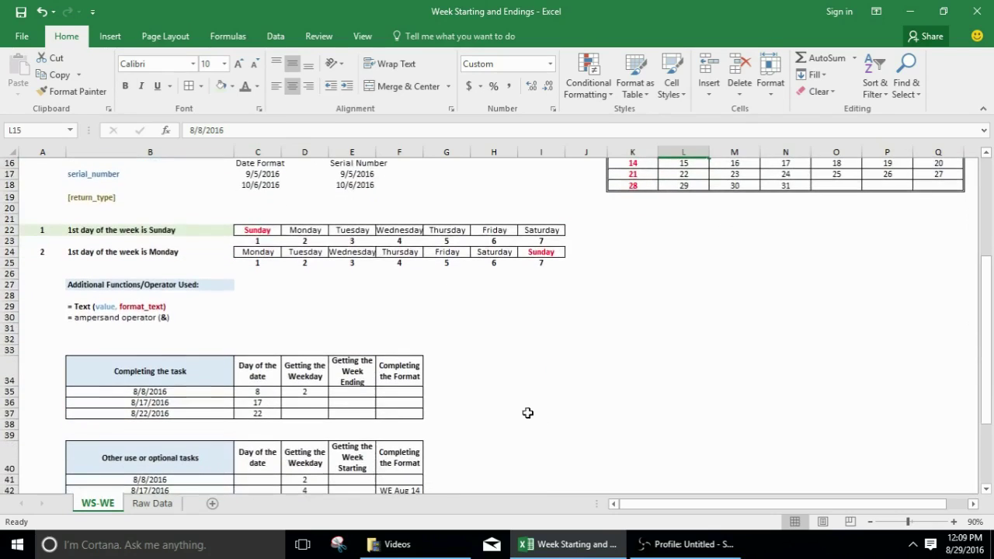
left_click(316, 393)
left_click_drag(328, 397, 328, 415)
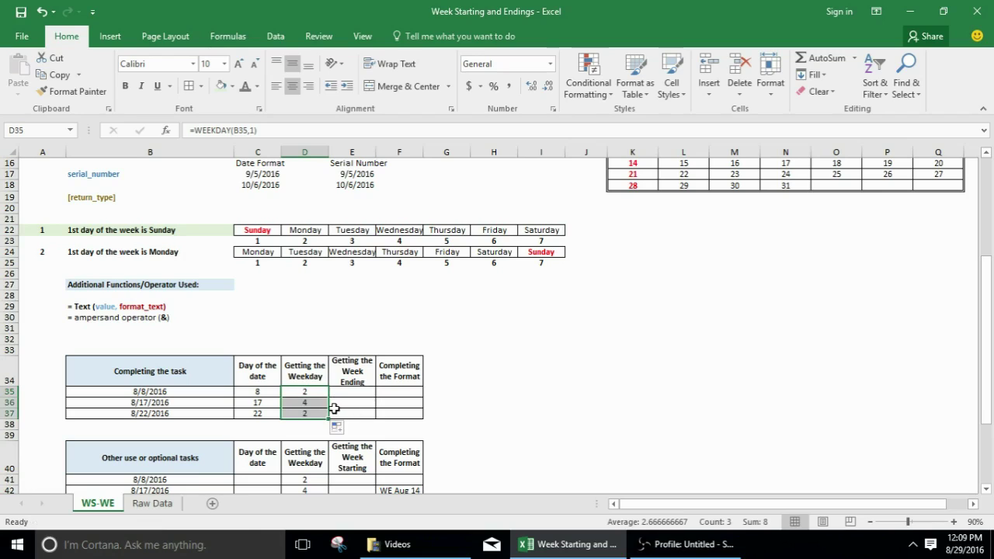
Check the weekday number for 8/17/2016 in D36 by counting the calendar days from Sunday the 14th to the 17th
left_click(311, 405)
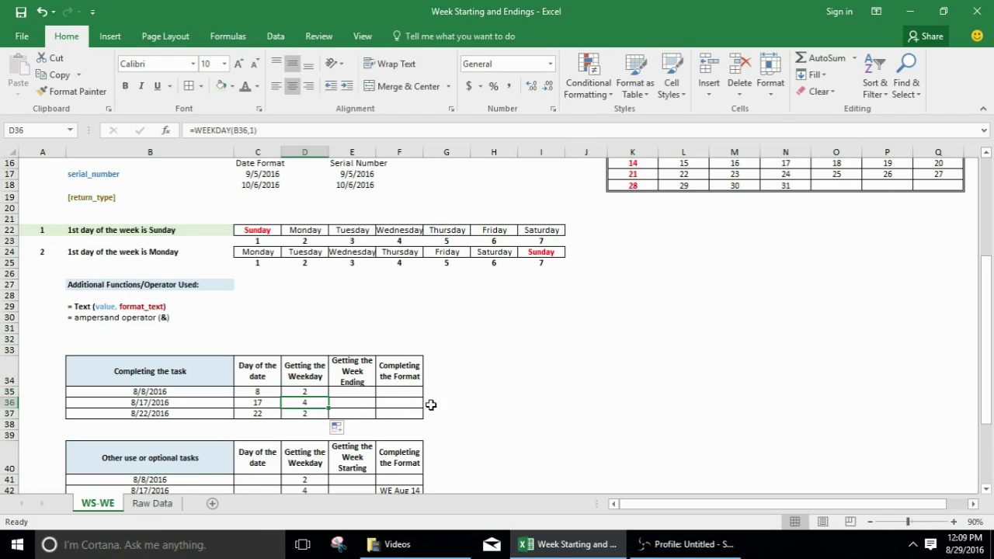
left_click(176, 405)
left_click(305, 400)
scroll(652, 385, "up", 1)
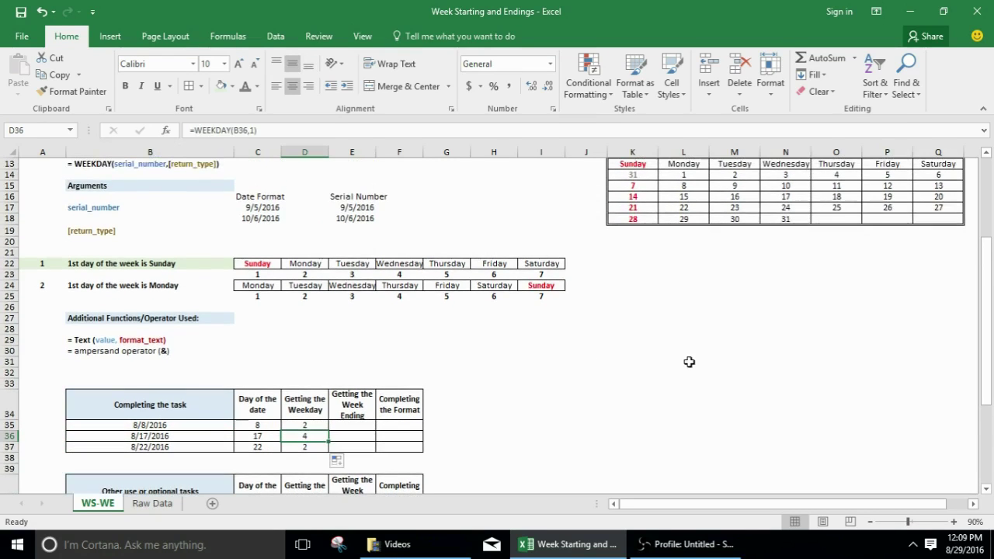
left_click(644, 197)
left_click(687, 197)
left_click(734, 197)
left_click(786, 196)
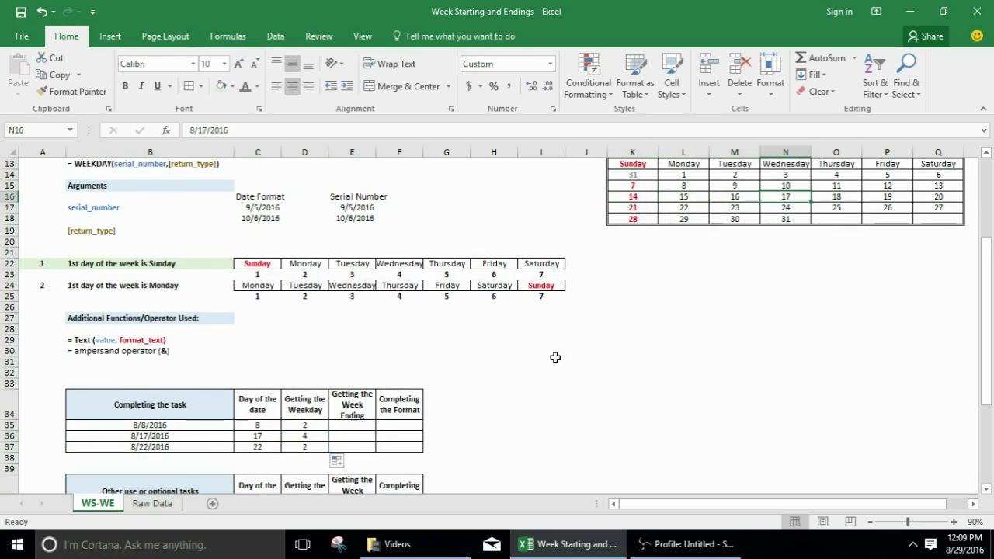
Check the weekday number for 8/22/2016 against the calendar from Sunday the 21st, and review the results in D35:D37
scroll(440, 412, "down", 1)
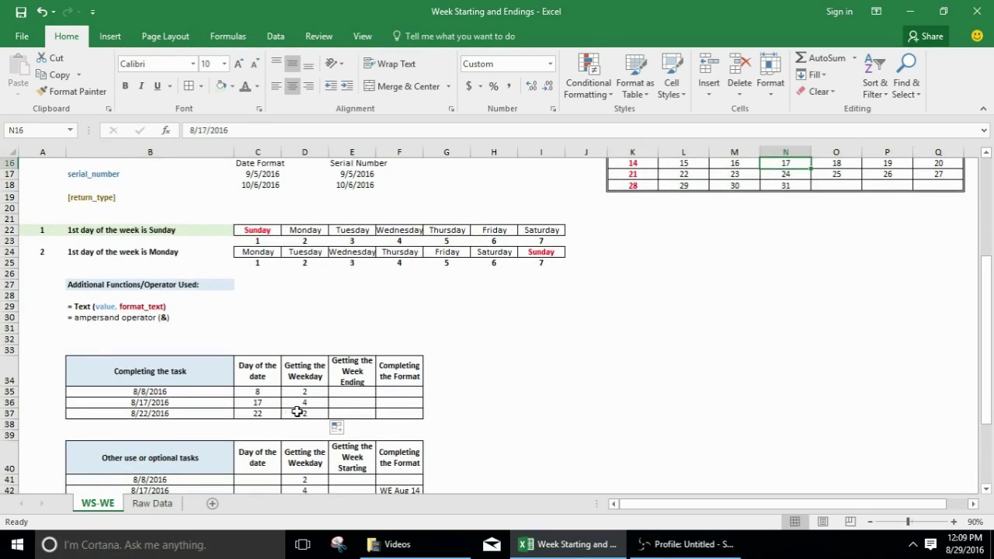
scroll(577, 350, "up", 1)
left_click(650, 208)
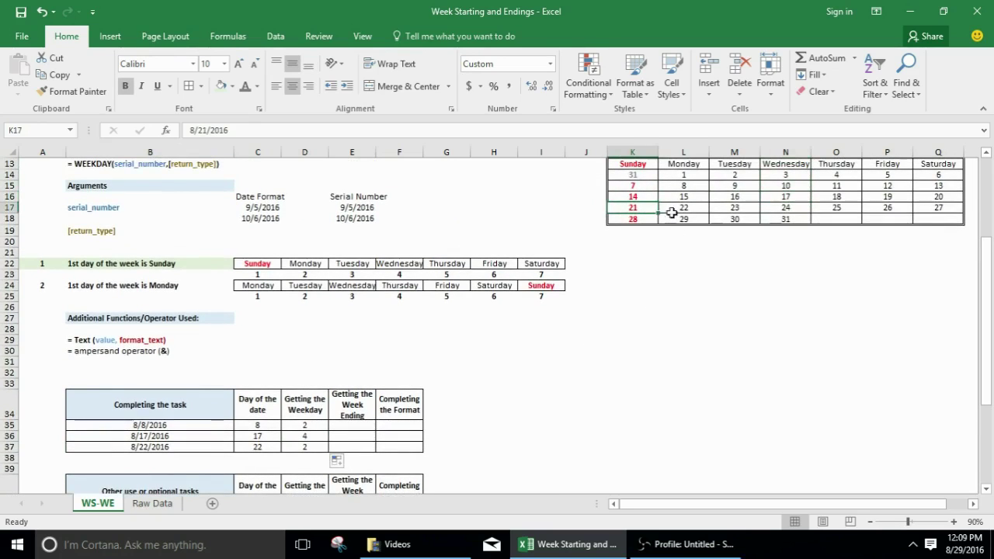
left_click(686, 210)
scroll(435, 428, "down", 1)
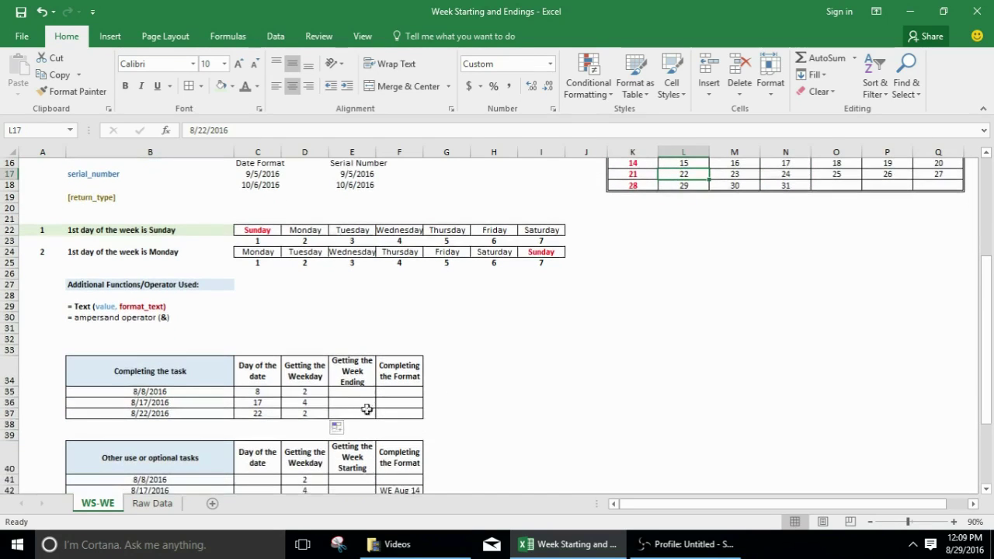
left_click(351, 392)
left_click_drag(314, 392, 319, 413)
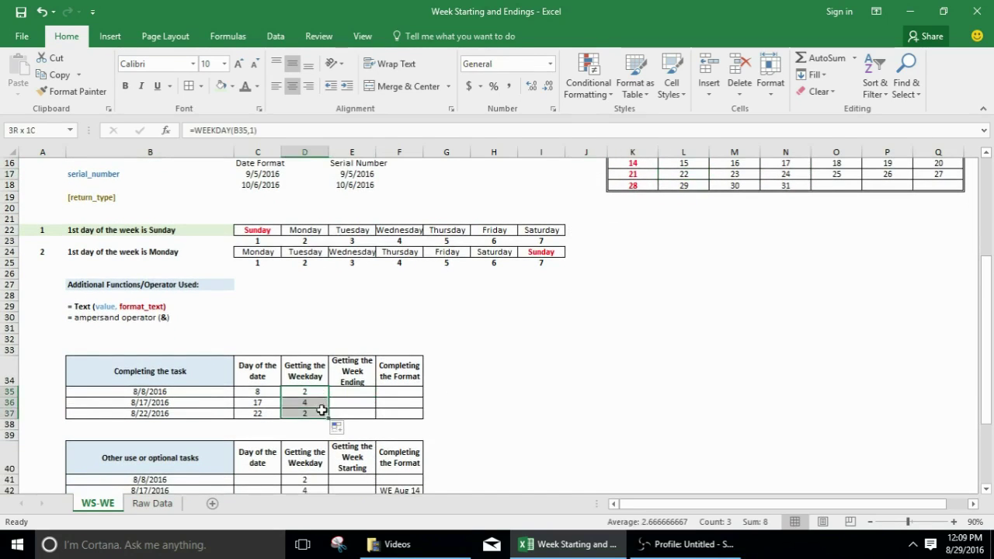
Calculate the week ending for 8/8/2016 in E35 with the formula =B35-WEEKDAY(B35,1)+7
left_click(358, 392)
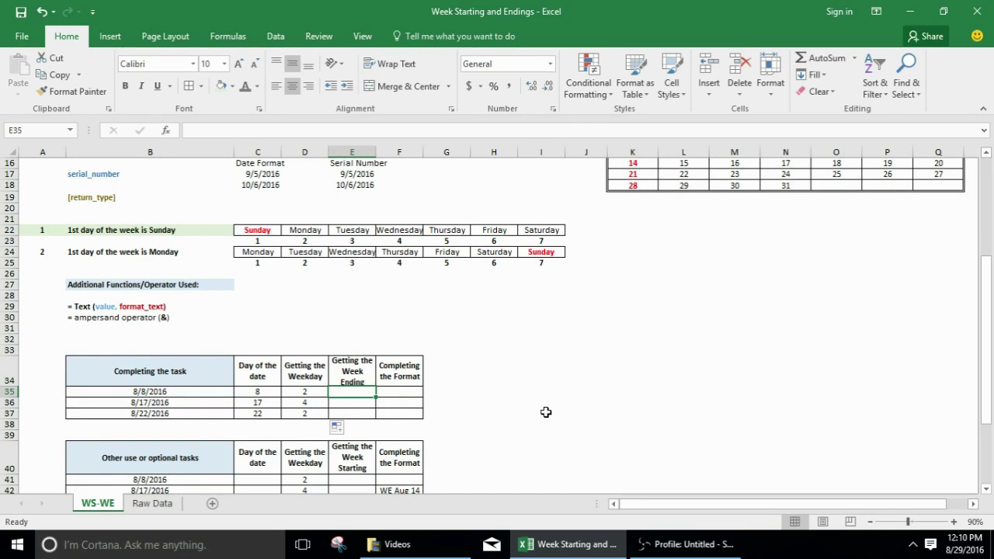
type("=")
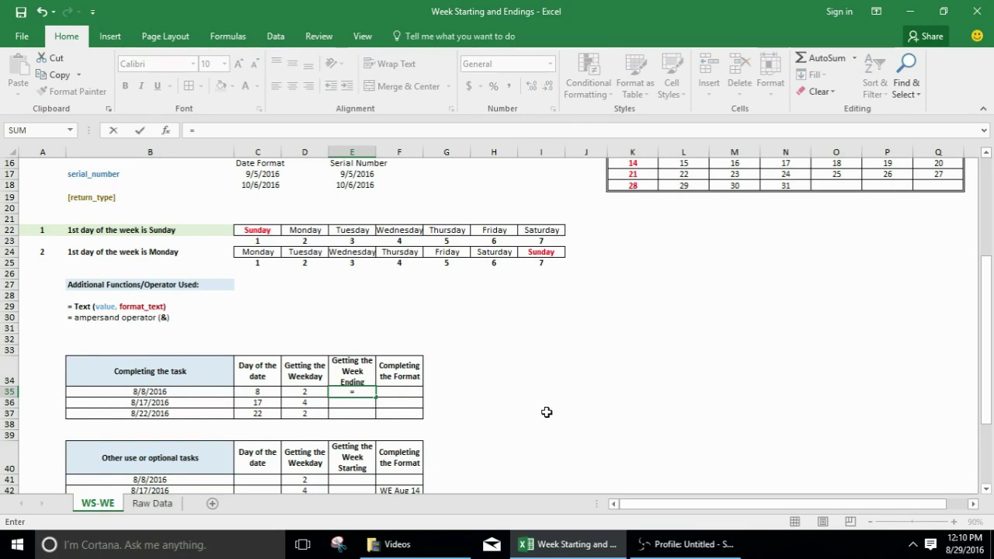
left_click(184, 391)
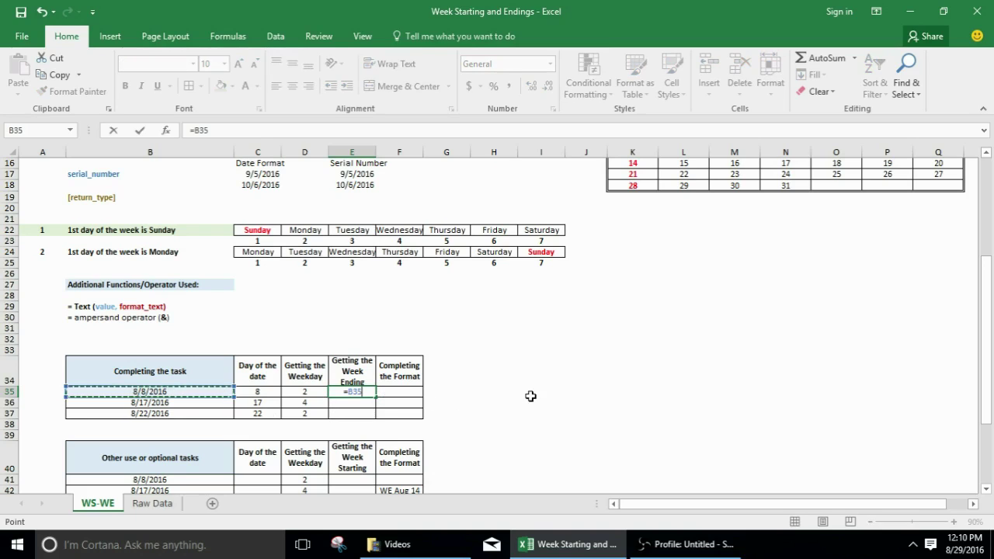
type("-")
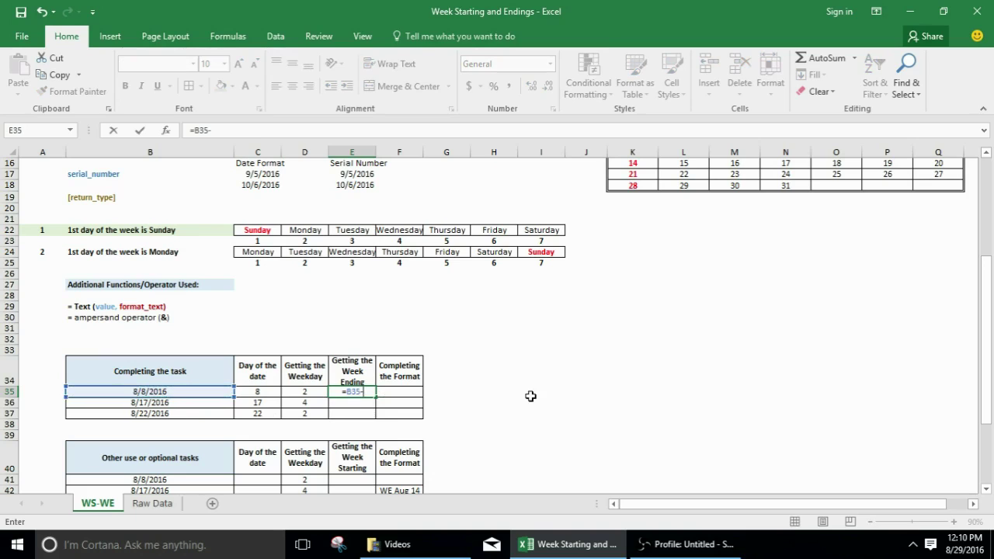
type("we")
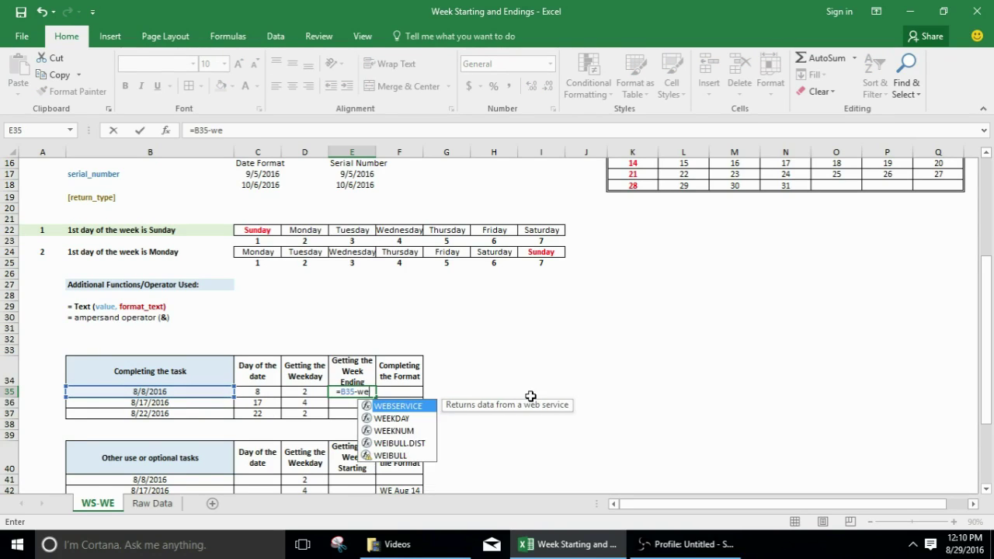
key("Down")
key("Tab")
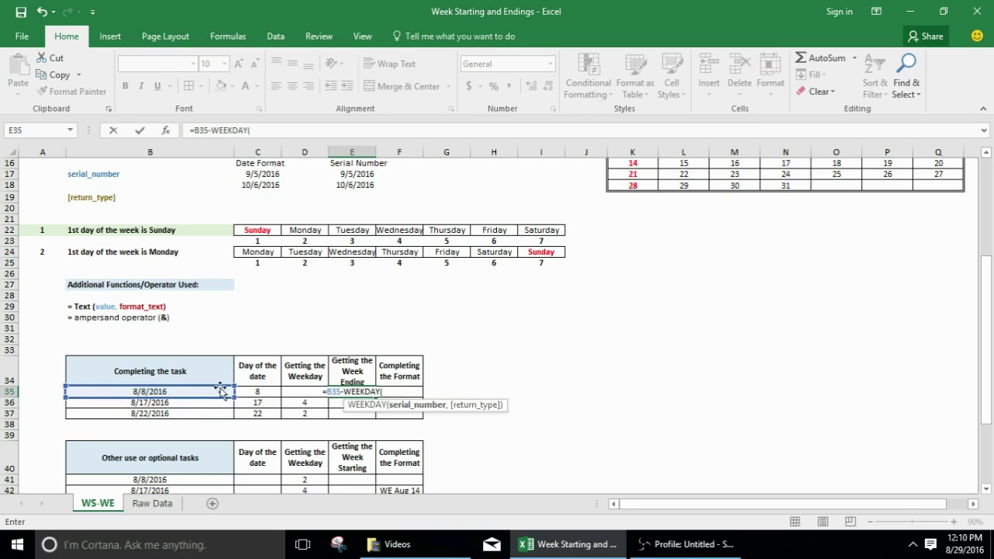
left_click(196, 393)
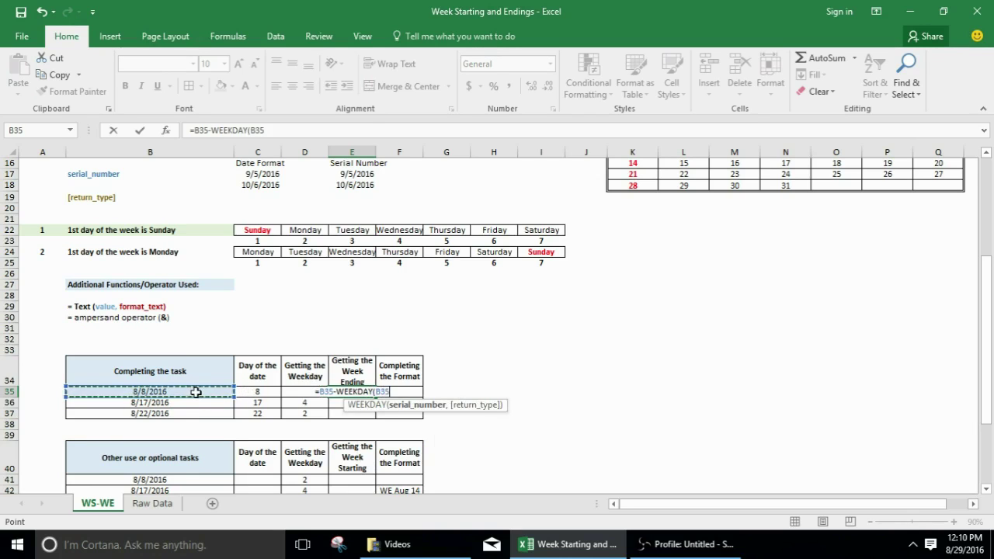
type(",")
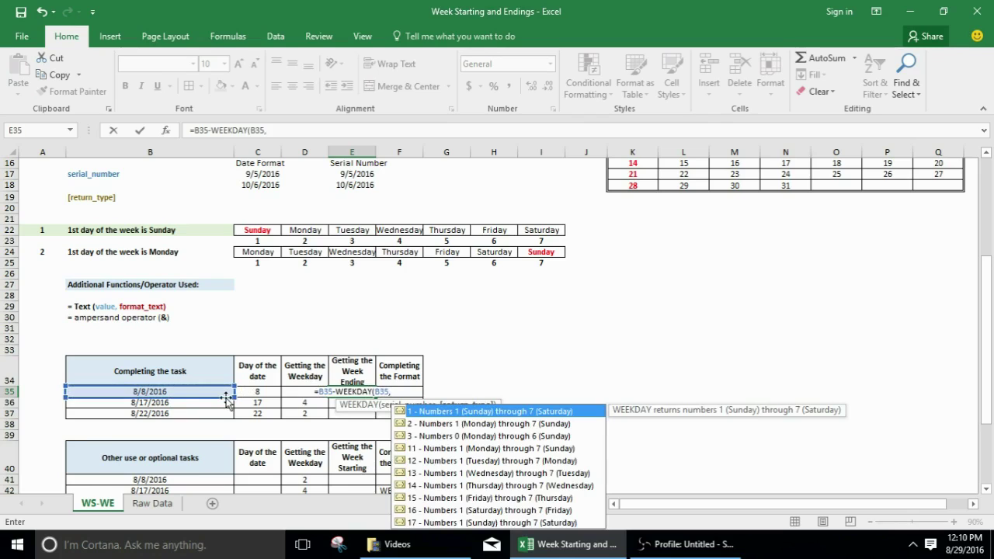
type("1")
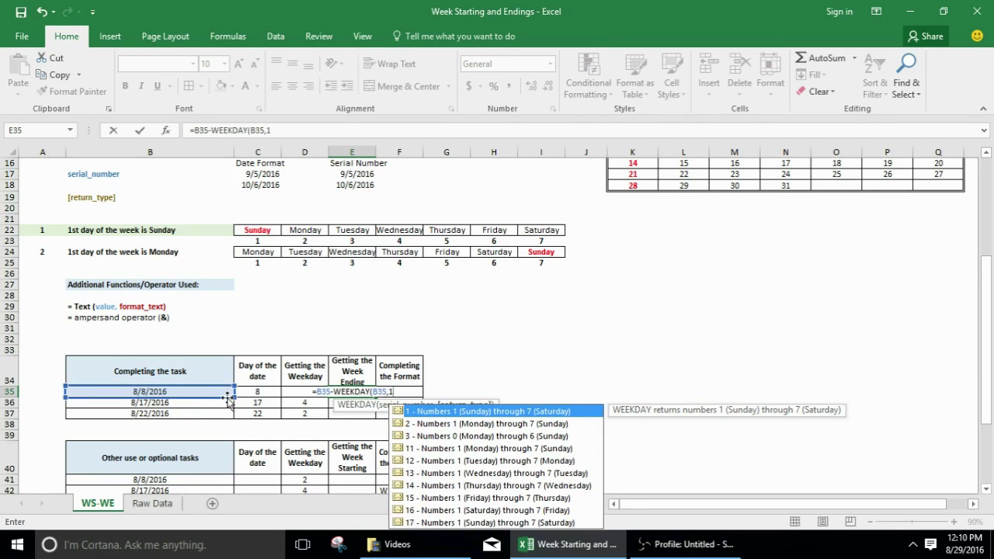
type(")")
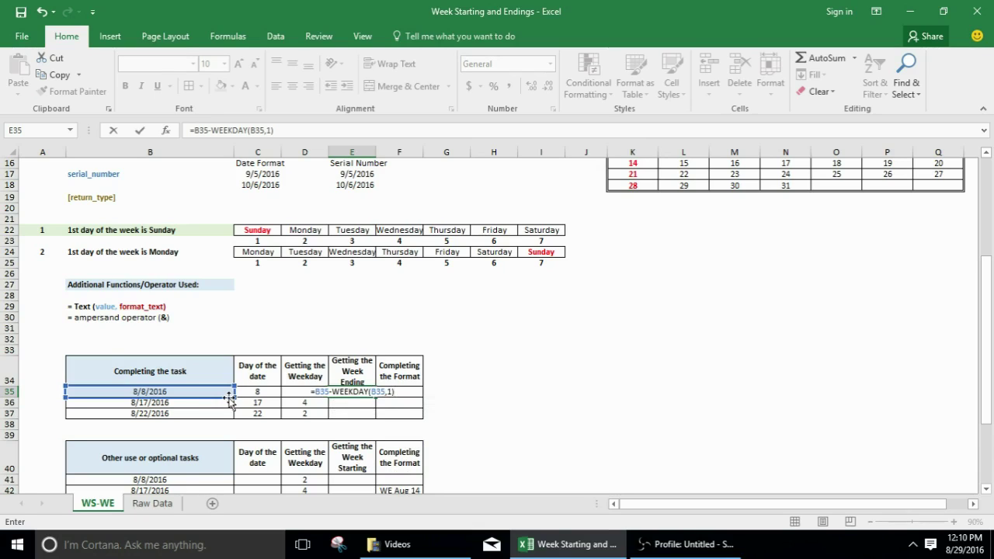
type("+7")
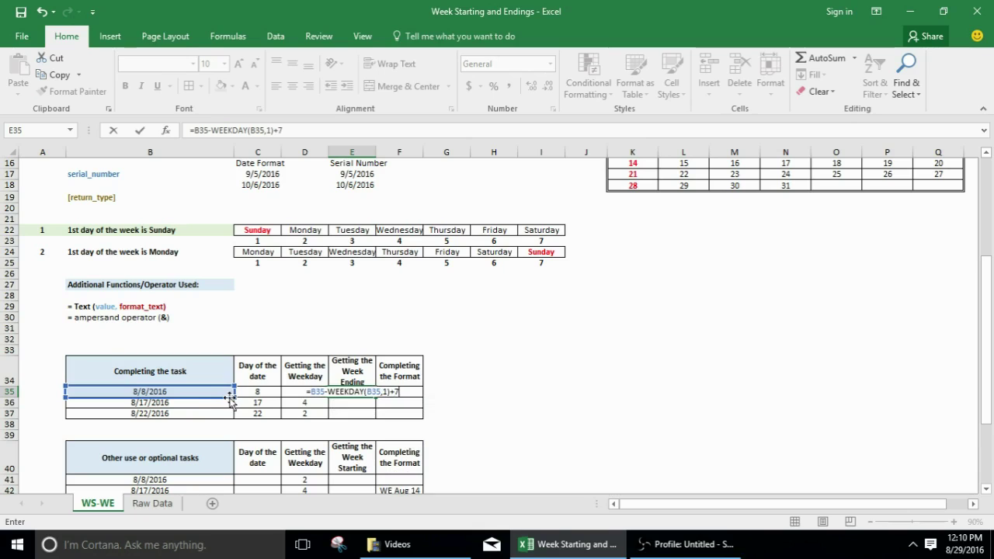
key("Return")
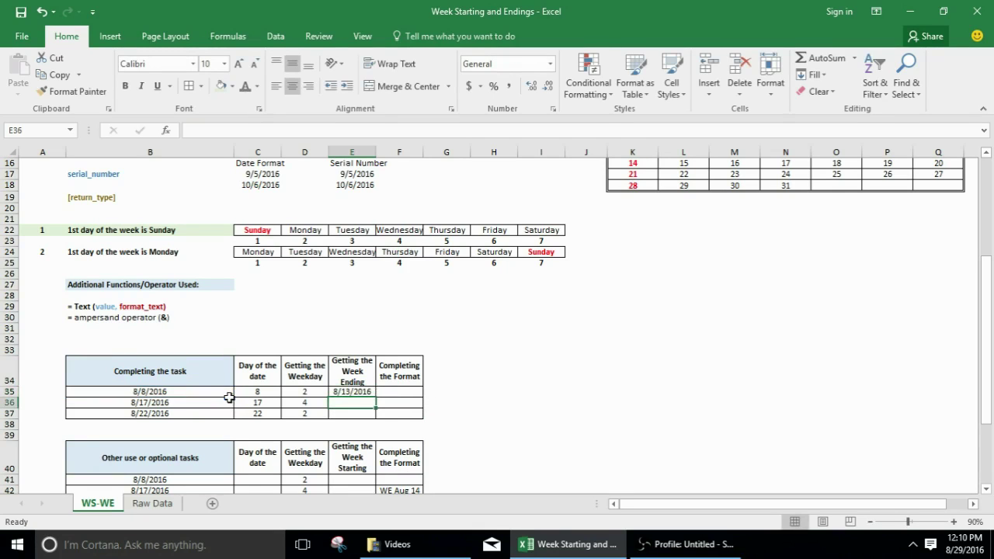
Check the week-ending date in E35 against the Saturday column of the August 2016 calendar
left_click(341, 391)
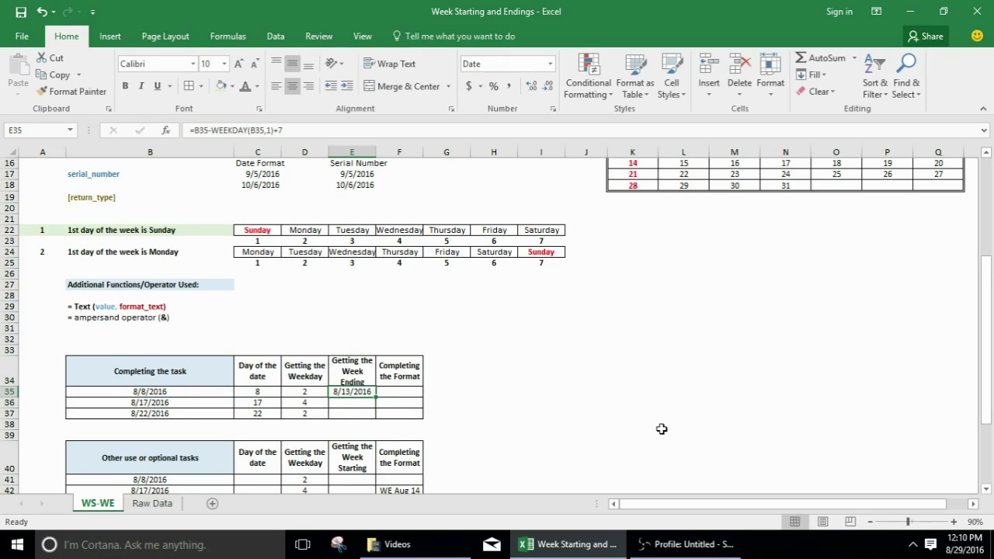
scroll(662, 429, "up", 2)
left_click(937, 220)
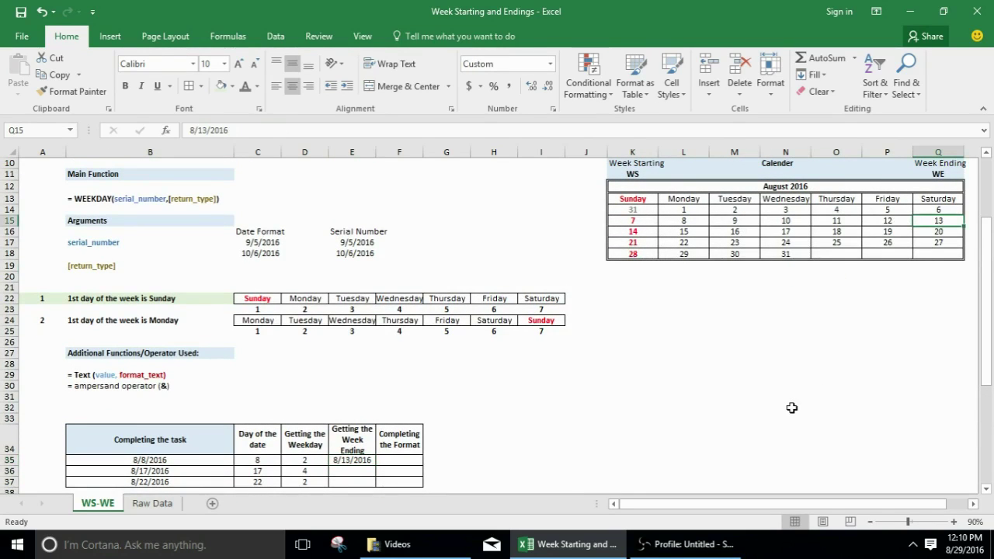
Examine the formula in E35, tracing its B35 reference to the task date and highlighting the WEEKDAY(B35,1) part
scroll(791, 408, "down", 1)
double_click(350, 425)
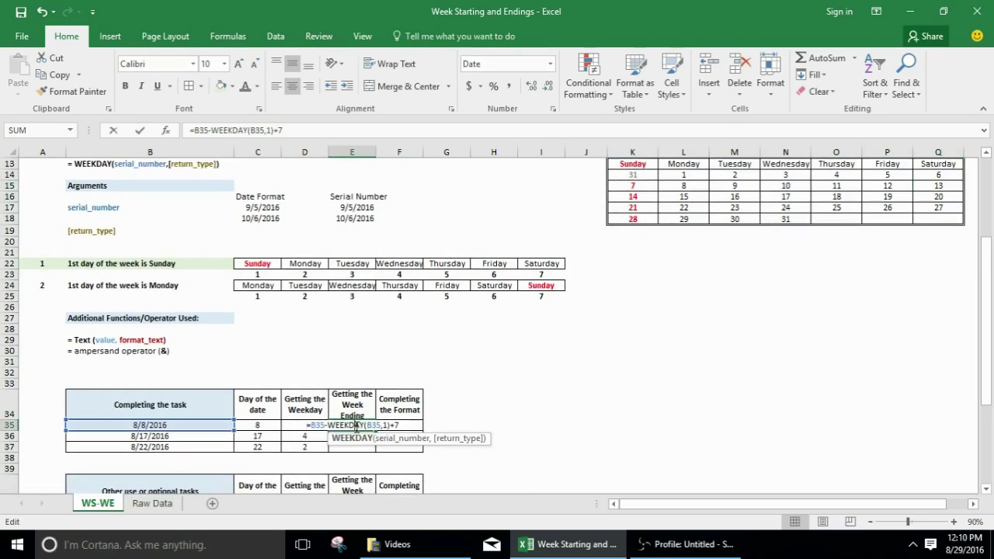
double_click(317, 425)
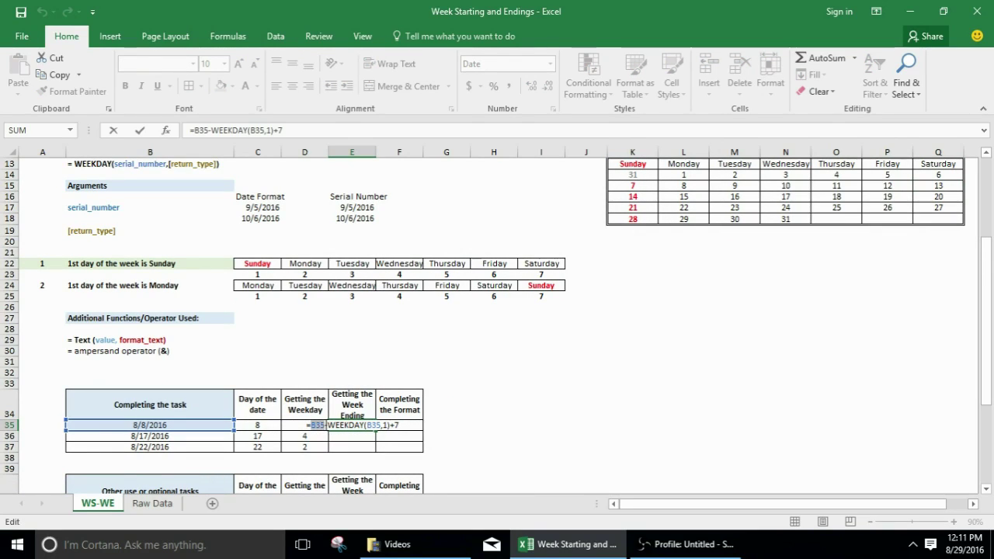
left_click(325, 425)
left_click_drag(326, 426, 311, 426)
left_click(141, 425)
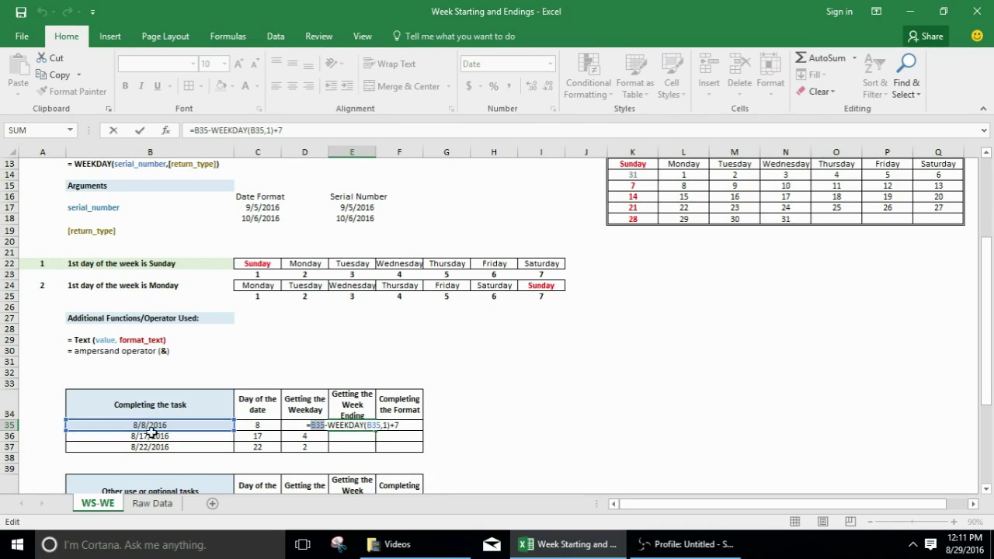
left_click(148, 426)
left_click(334, 424)
left_click_drag(368, 425, 387, 426)
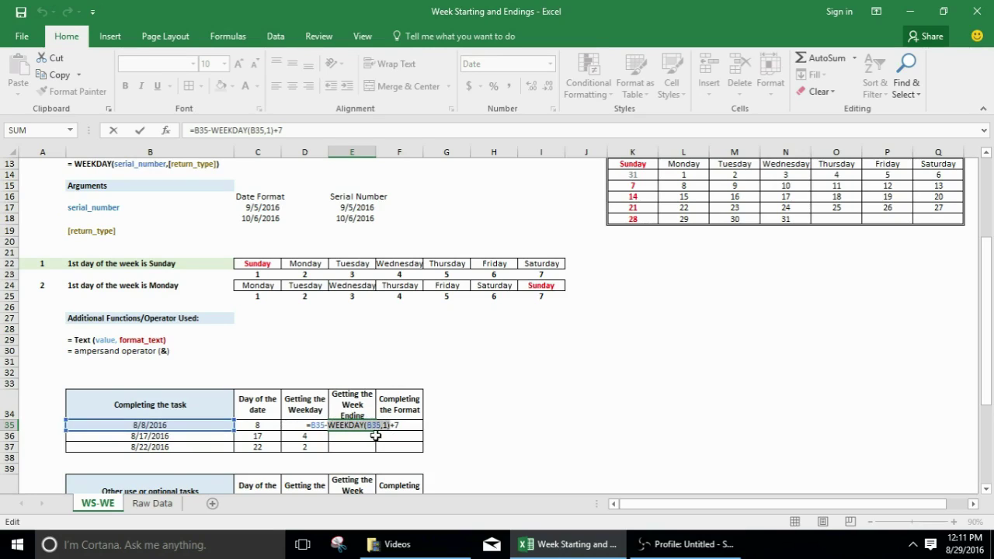
Compare the weekday number in D35 with the day number in C35, and examine the +7 ending E35's formula
left_click(309, 427)
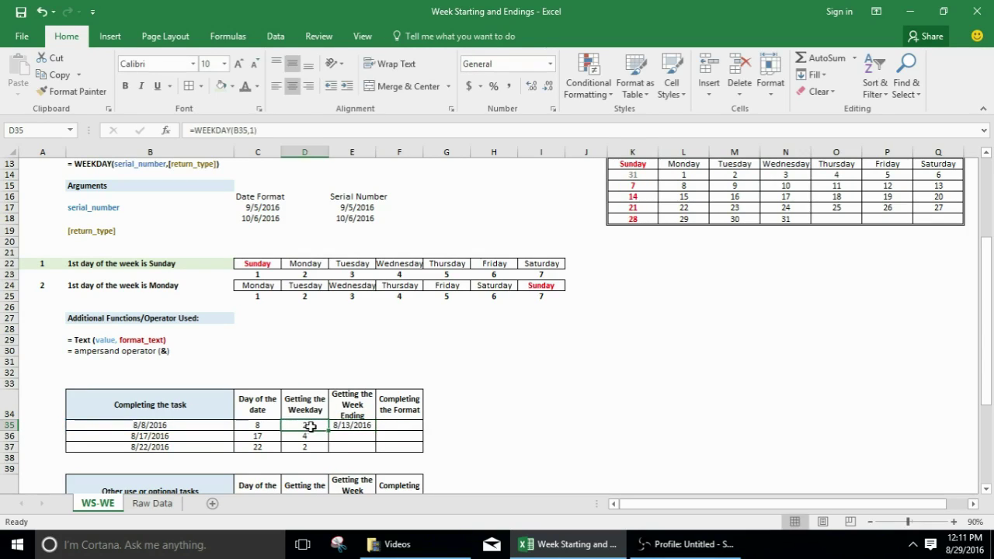
left_click(253, 428)
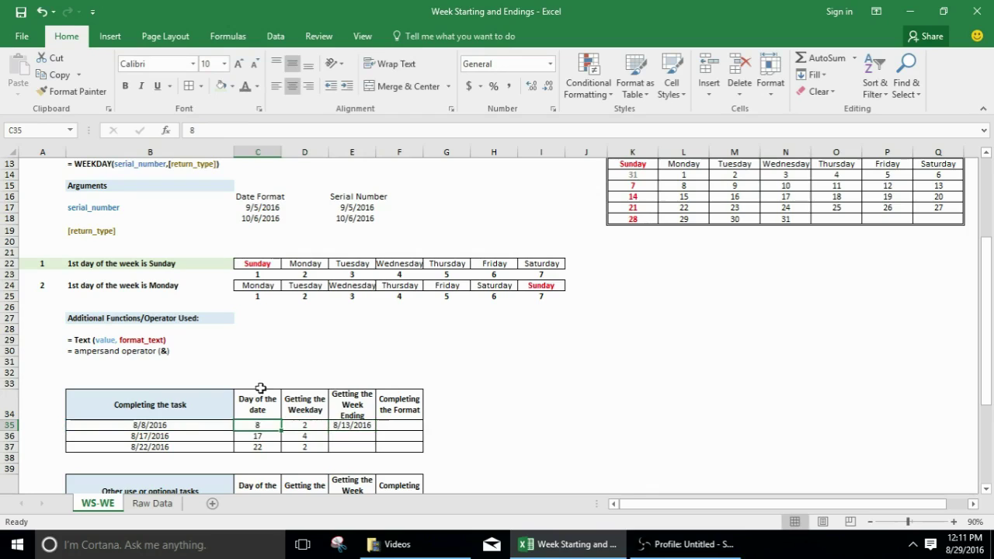
left_click(294, 426)
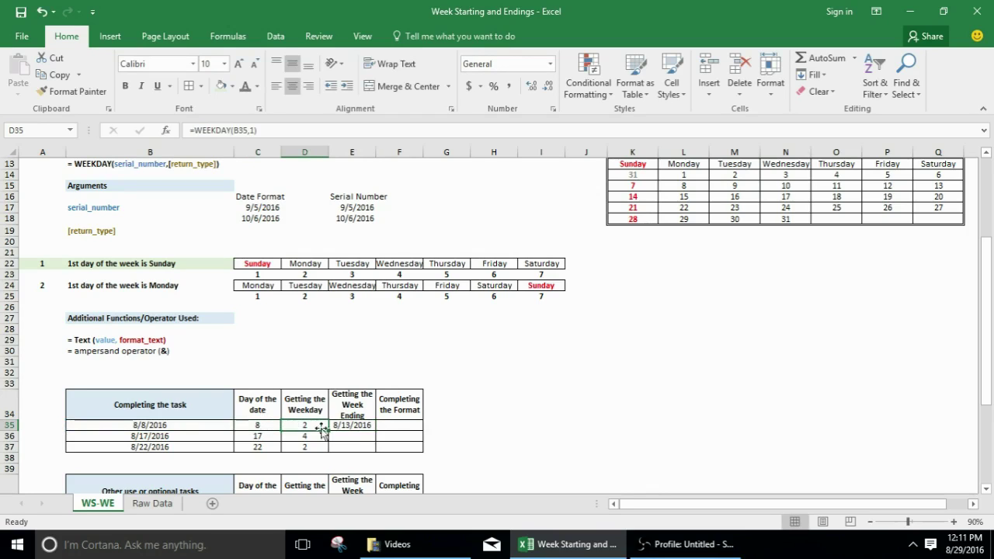
double_click(335, 425)
left_click(407, 426)
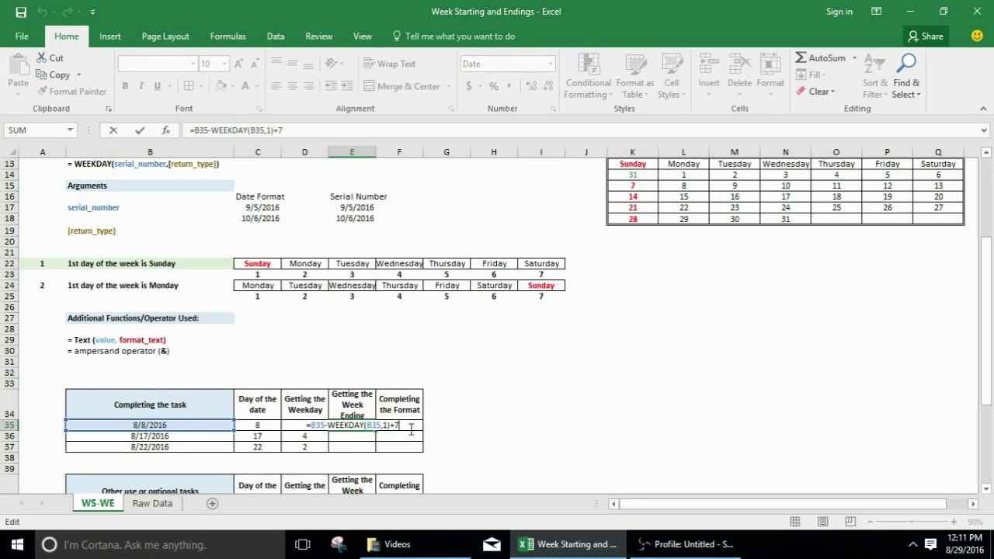
left_click(355, 430)
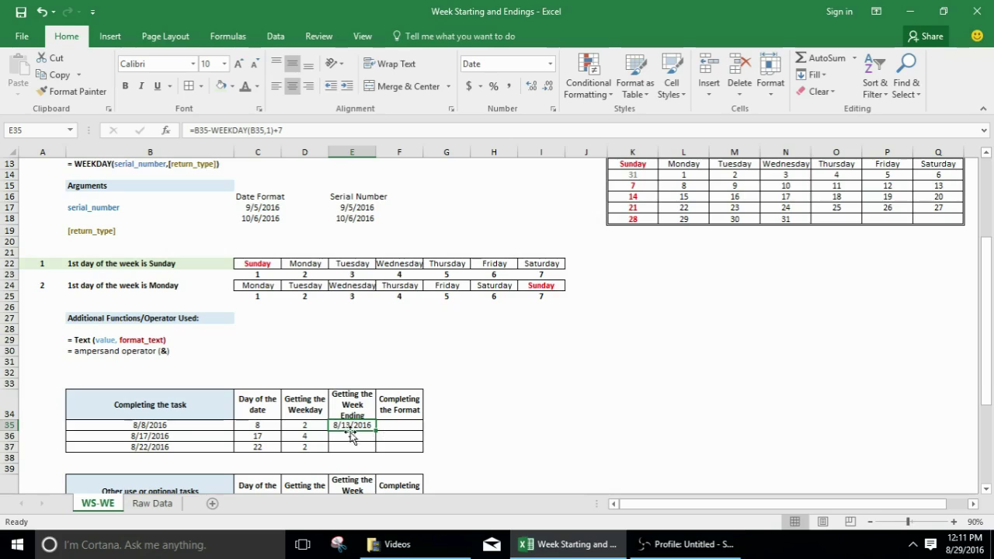
Copy the week-ending formula from E35 down through E37 for the other two task dates
double_click(367, 425)
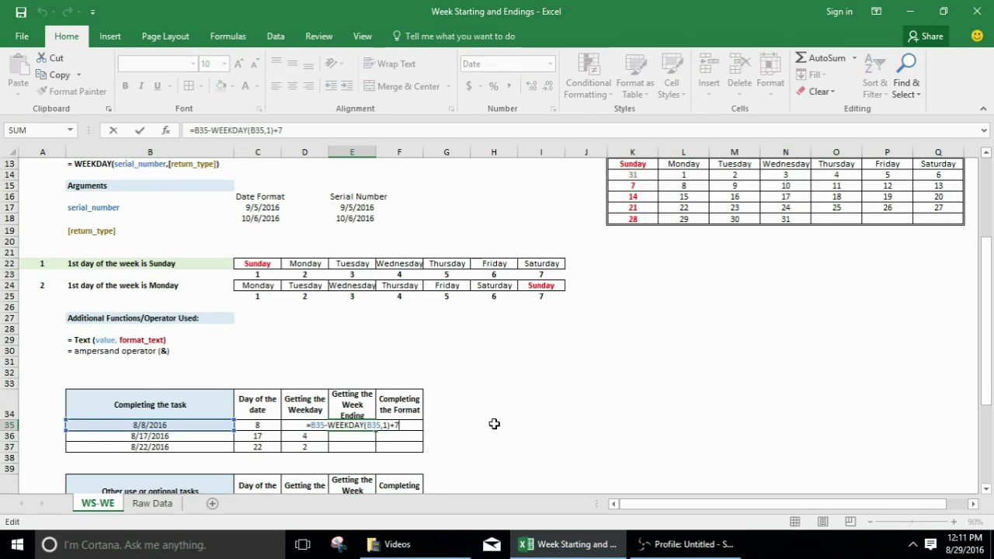
key("ctrl+Return")
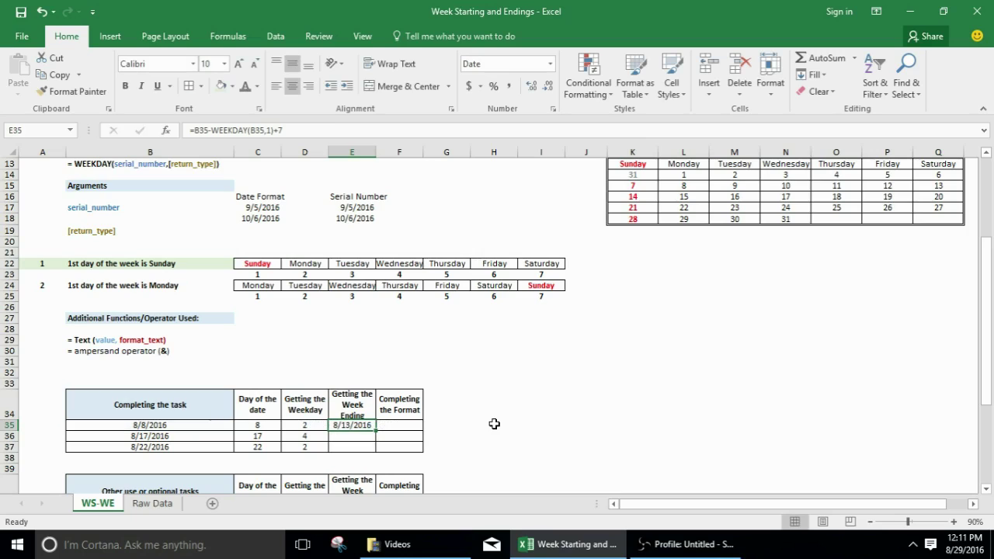
left_click_drag(376, 431, 374, 451)
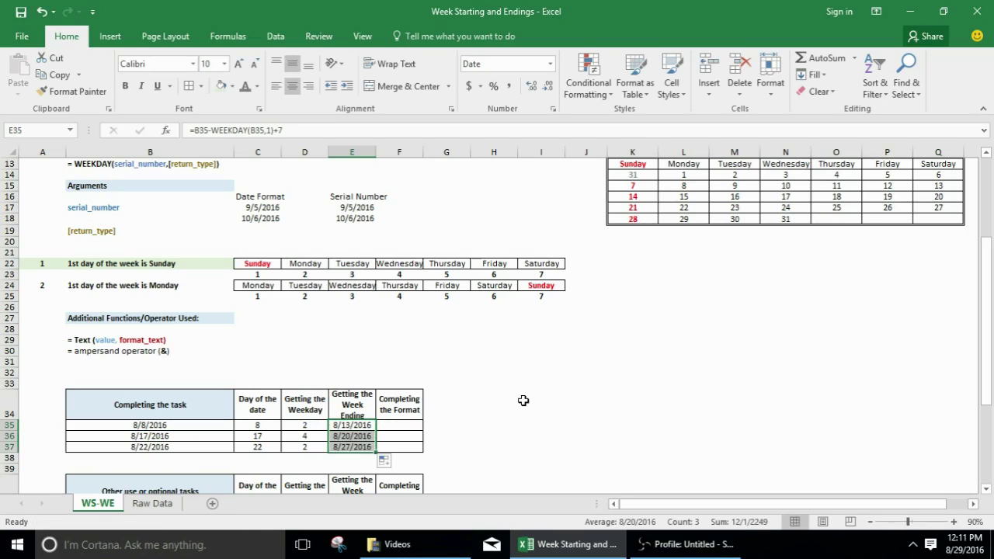
Check the week-ending dates in E36 and E37 against the Saturdays in the August 2016 calendar
left_click(356, 425)
left_click(359, 436)
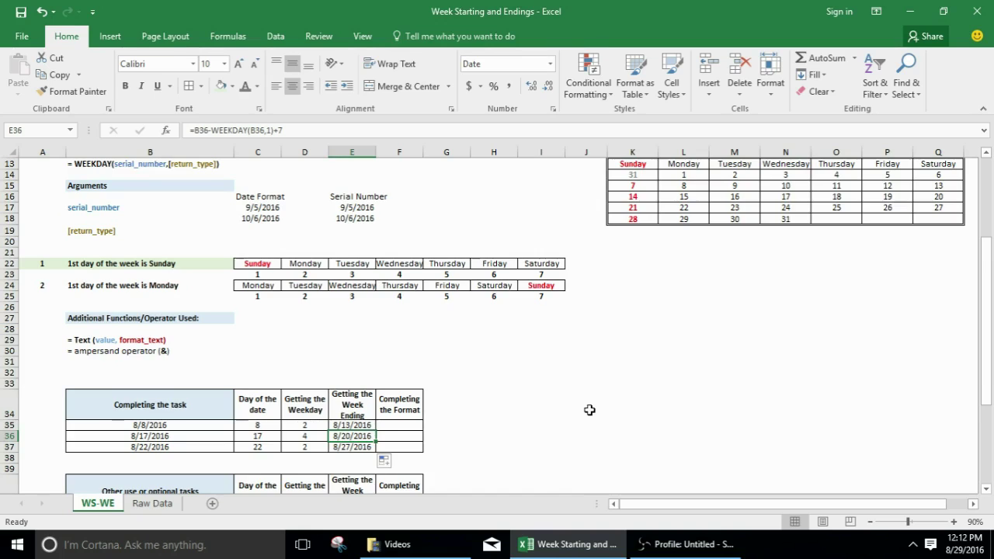
scroll(892, 313, "up", 2)
left_click(946, 265)
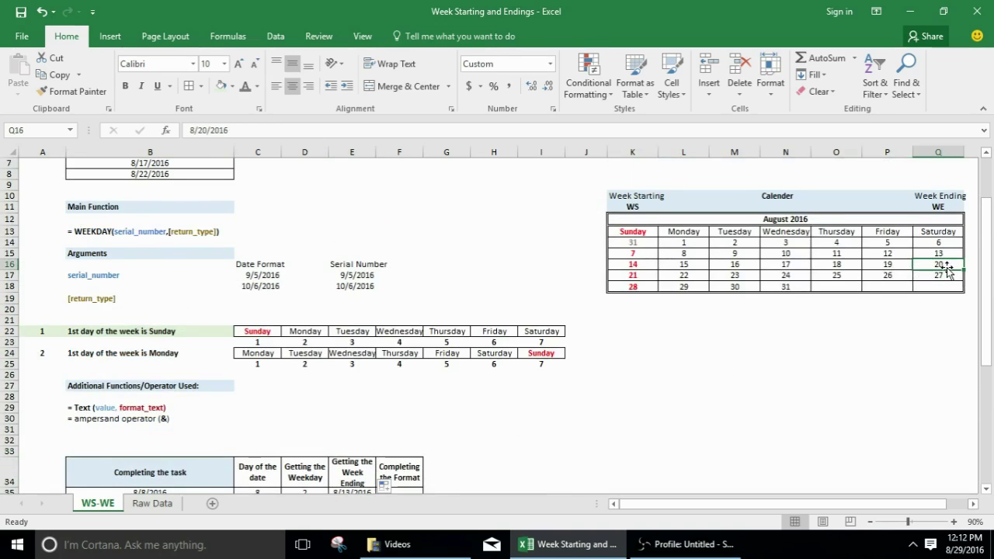
scroll(676, 361, "down", 1)
left_click(354, 480)
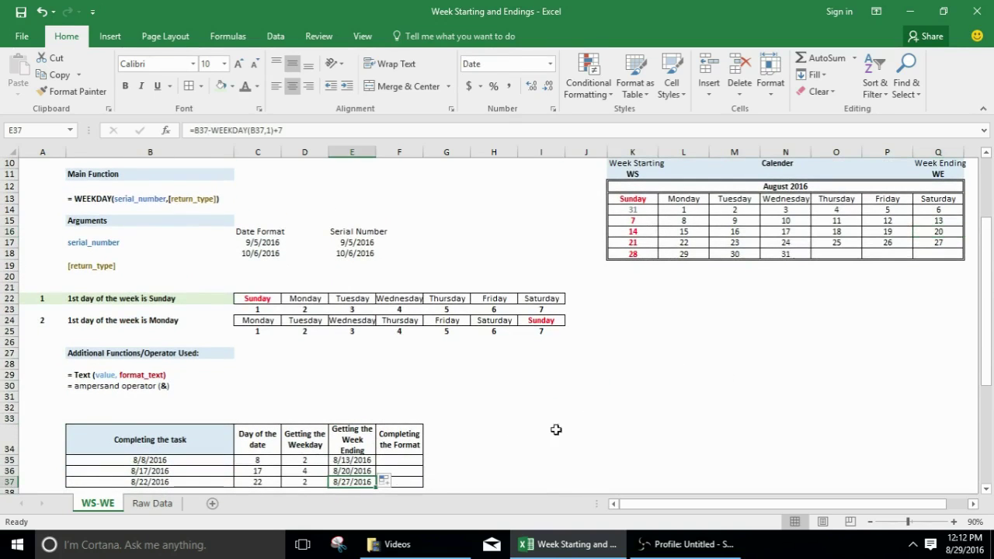
left_click(934, 247)
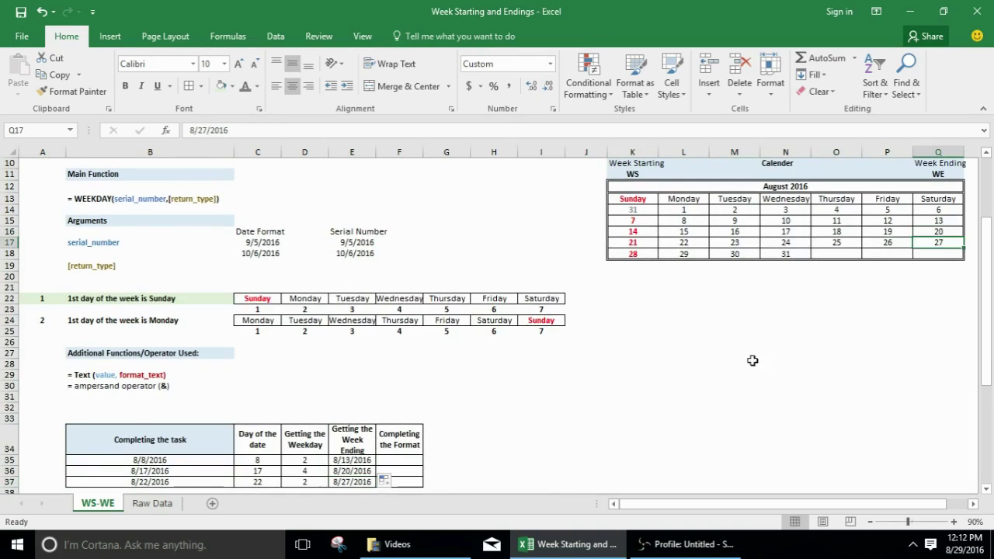
Review the copied week-ending formula for 8/17/2016 in E36, leaving it as it is
left_click(363, 472)
double_click(362, 472)
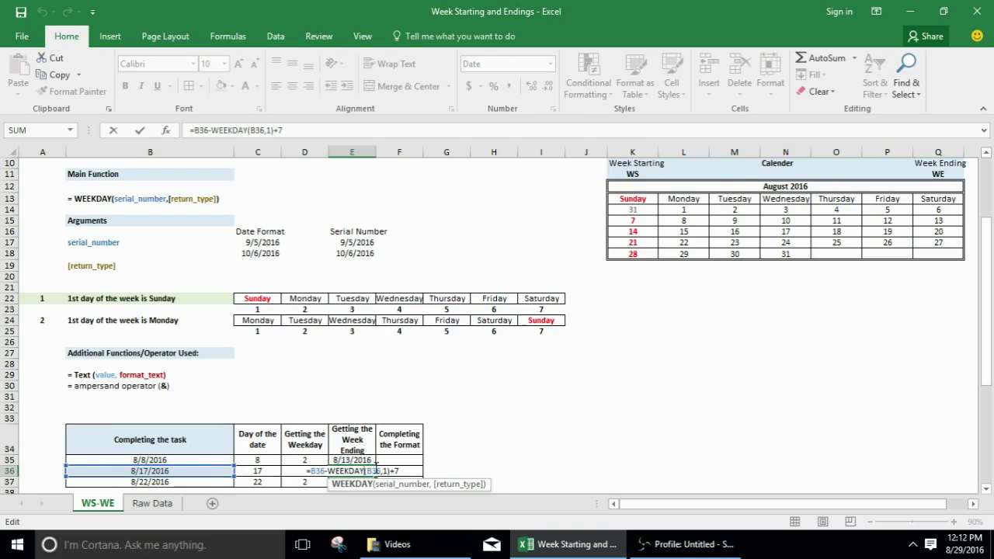
key("ctrl+Return")
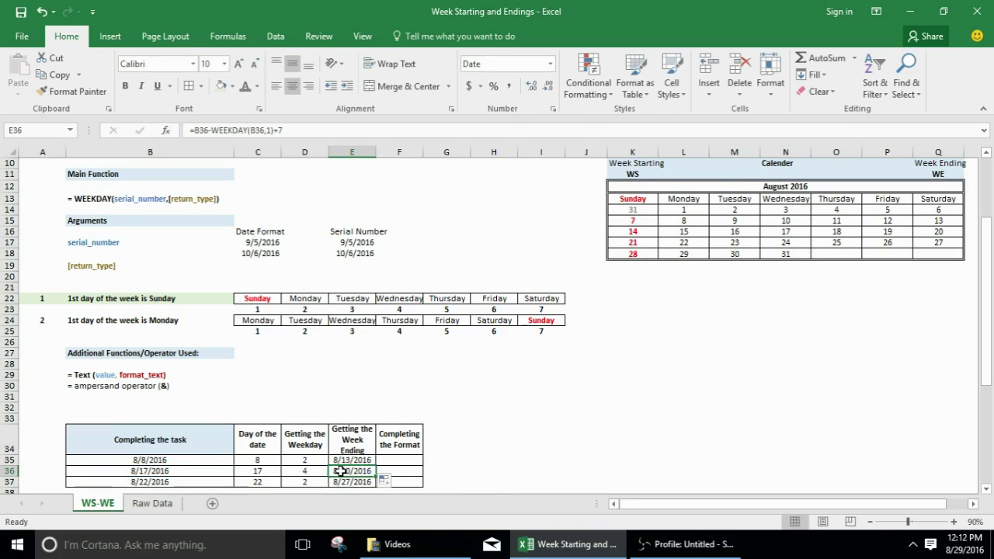
double_click(340, 470)
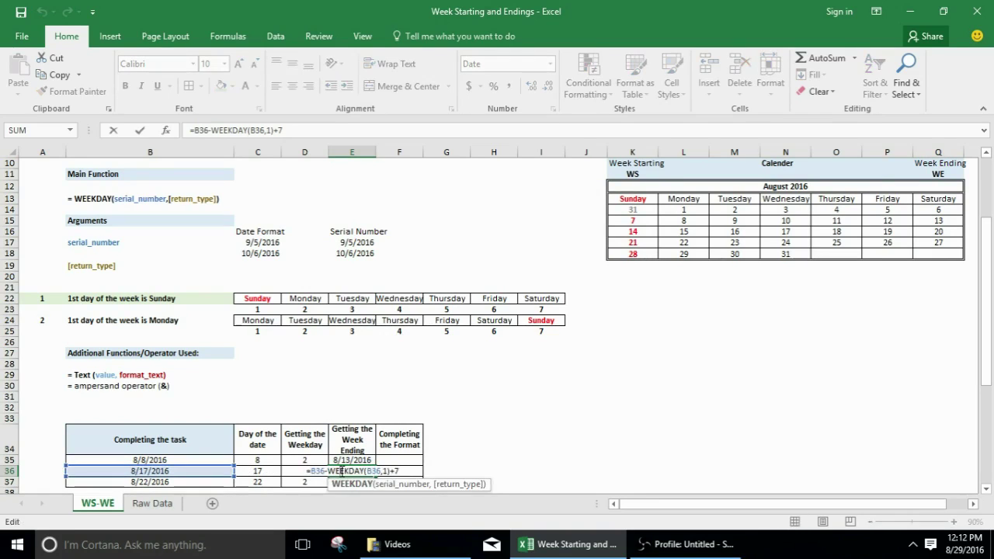
key("ctrl+Return")
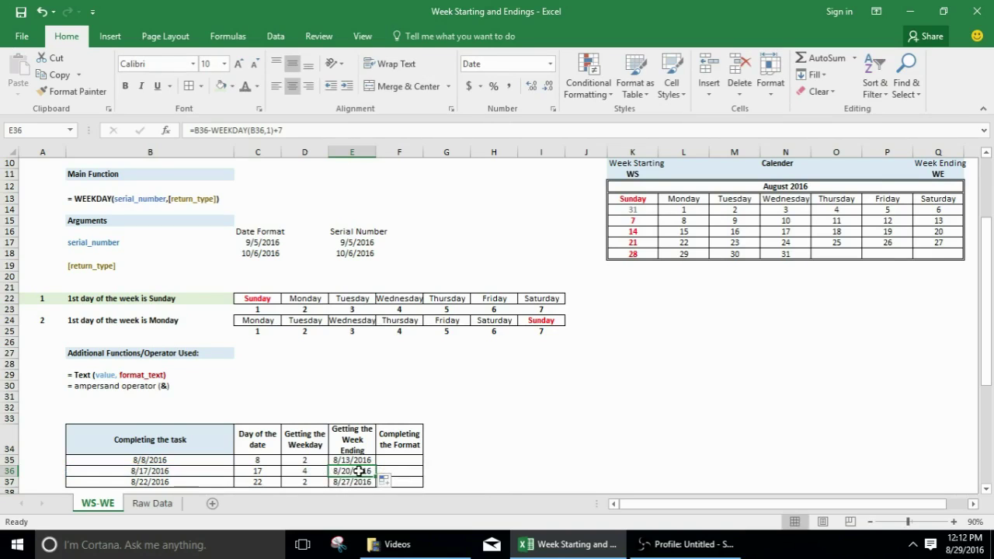
scroll(364, 471, "down", 1)
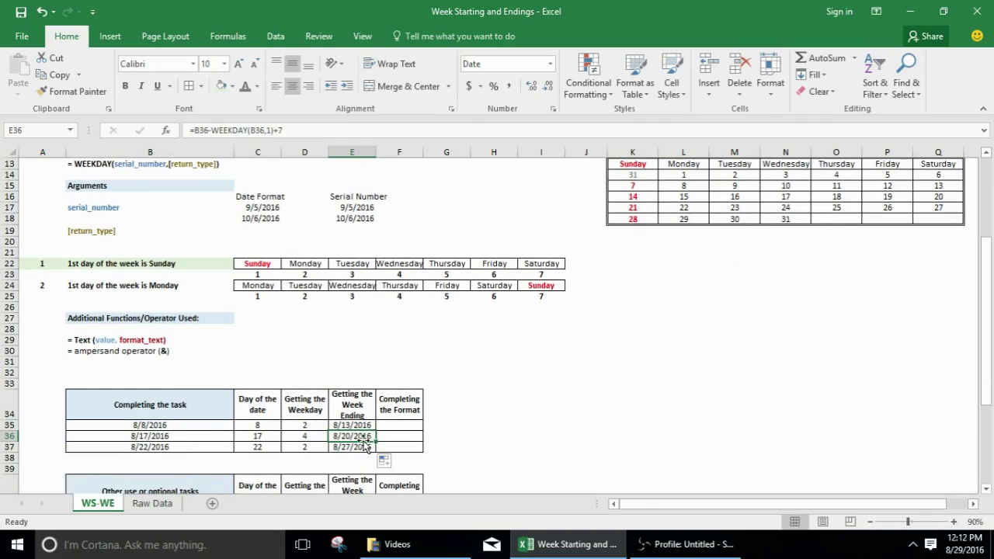
Review the copied week-ending formula for 8/22/2016 in E37, leaving it as it is
left_click(363, 447)
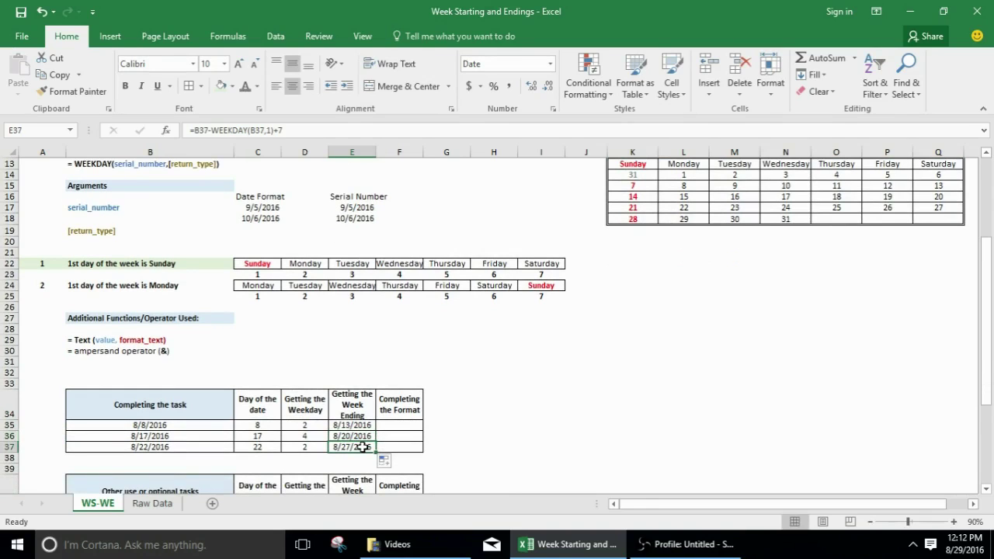
double_click(363, 447)
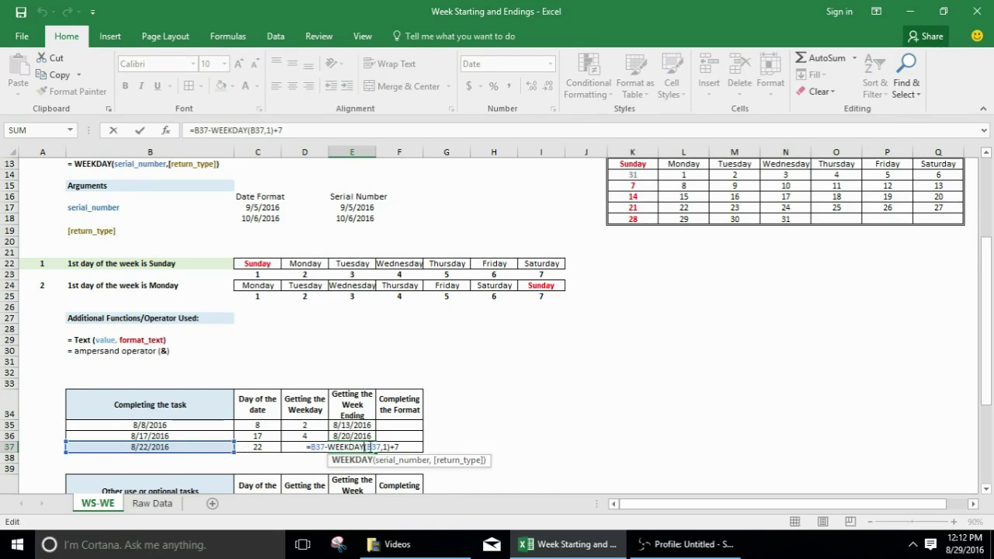
key("Return")
left_click(302, 446)
left_click(337, 450)
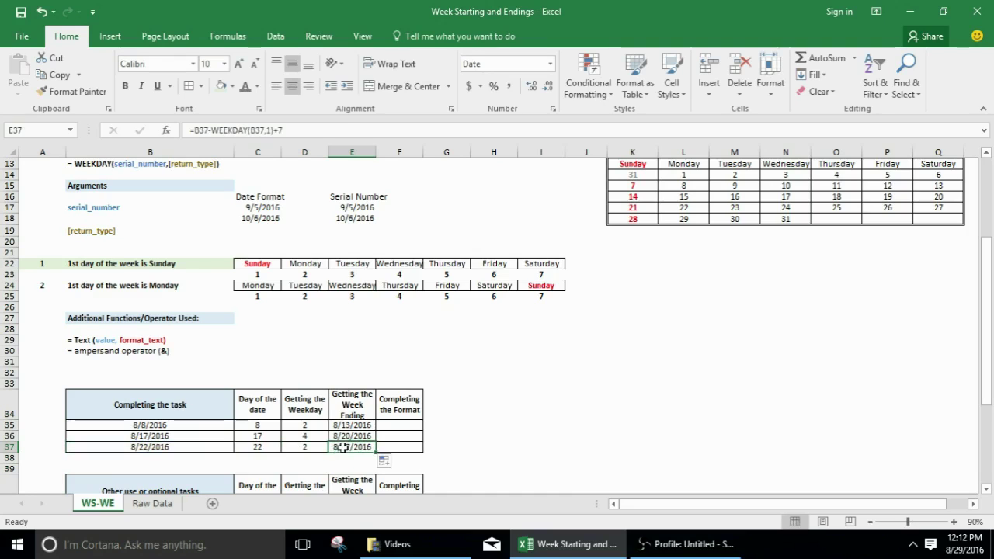
double_click(347, 447)
key("Escape")
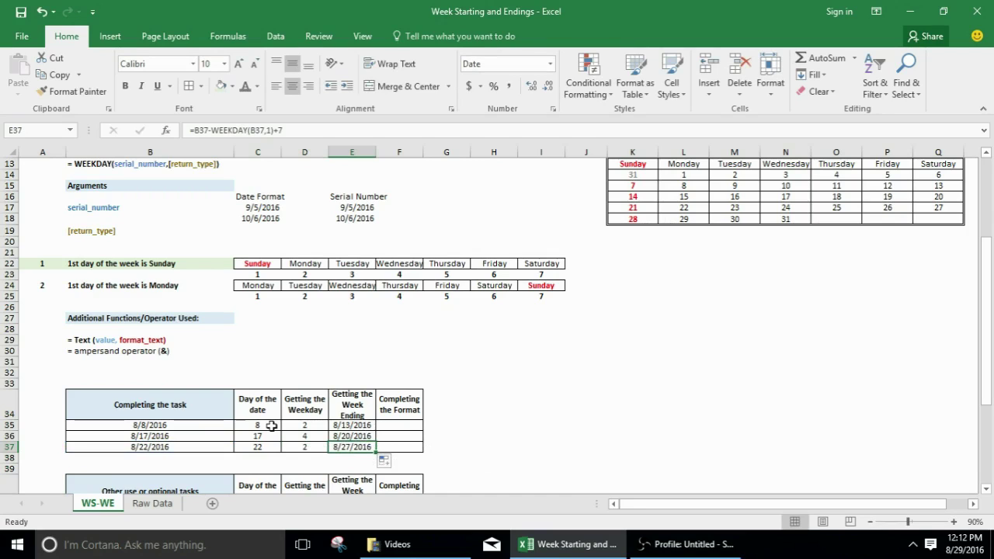
Compare the day numbers in C35:C37 with the week-ending dates in E35:E37, row by row
left_click(343, 426)
left_click_drag(264, 428, 329, 428)
left_click(329, 428)
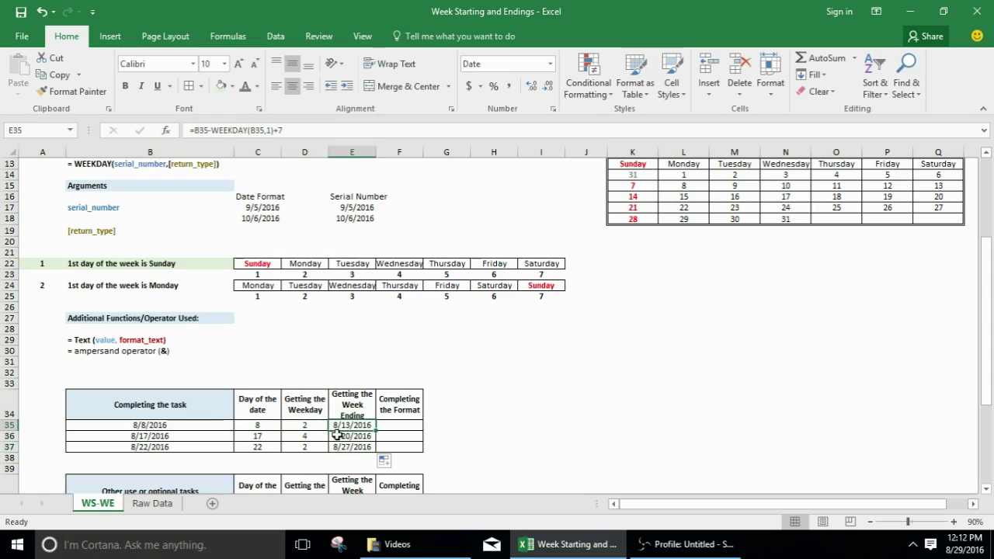
left_click(264, 439)
left_click(334, 439)
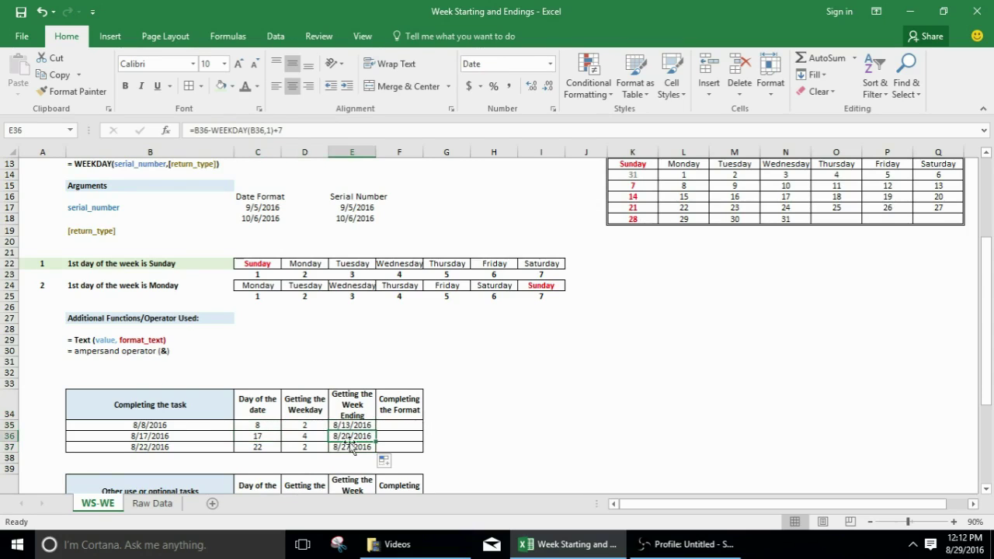
left_click(264, 448)
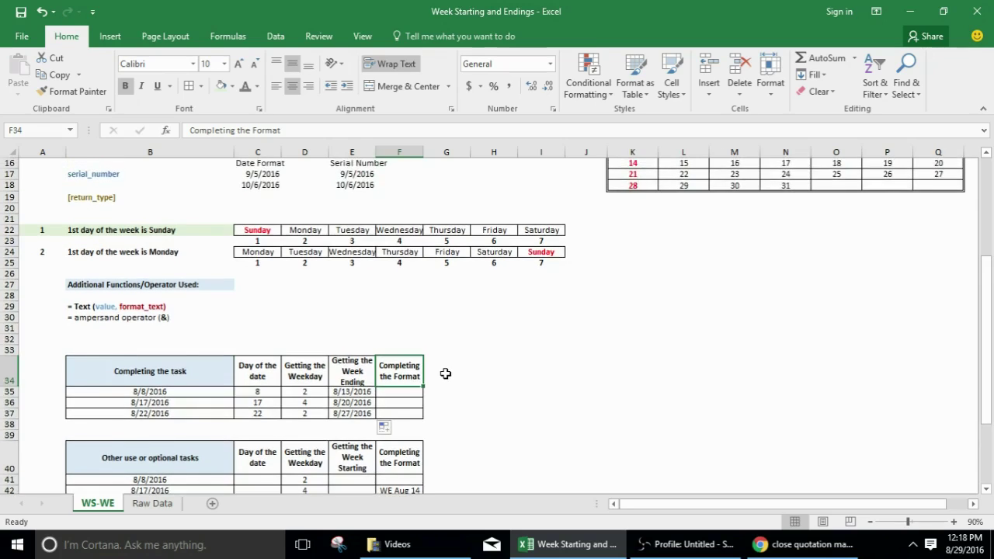
Review the required format example WE JUL 9 in the task description in B4
scroll(404, 358, "up", 6)
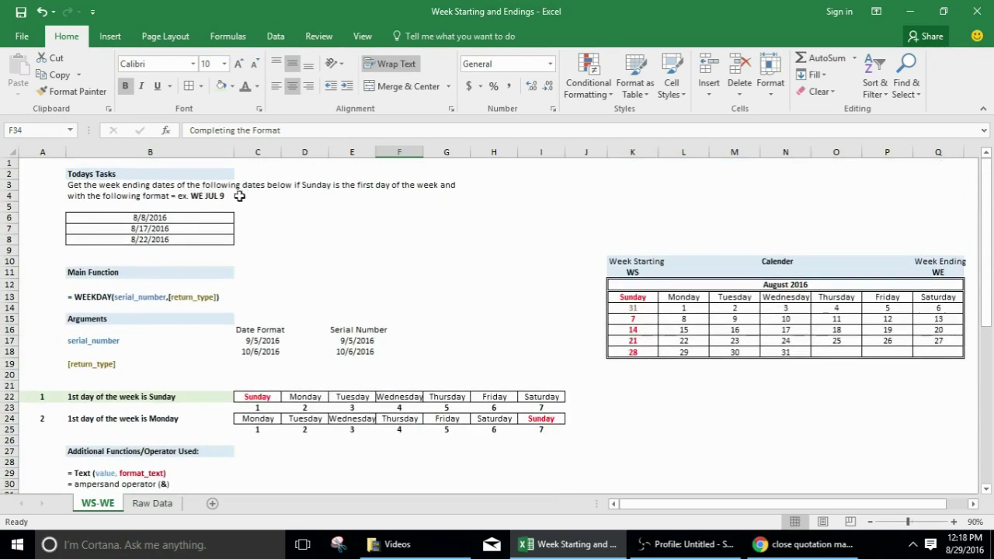
left_click(206, 197)
double_click(204, 196)
left_click_drag(191, 197, 237, 197)
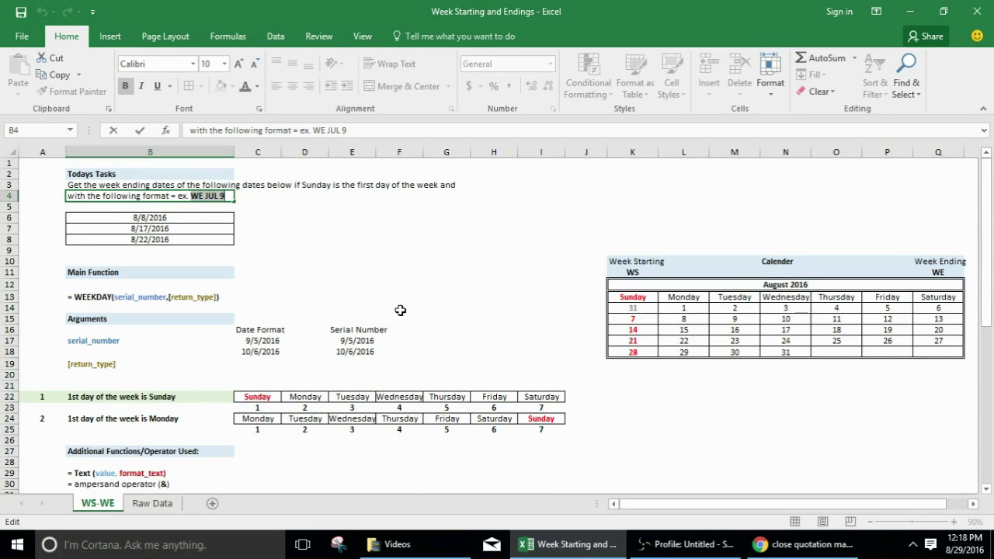
key("Escape")
Begin the format formula in F35 for the 8/8/2016 task with ="WE"&
scroll(392, 311, "down", 5)
scroll(392, 310, "down", 2)
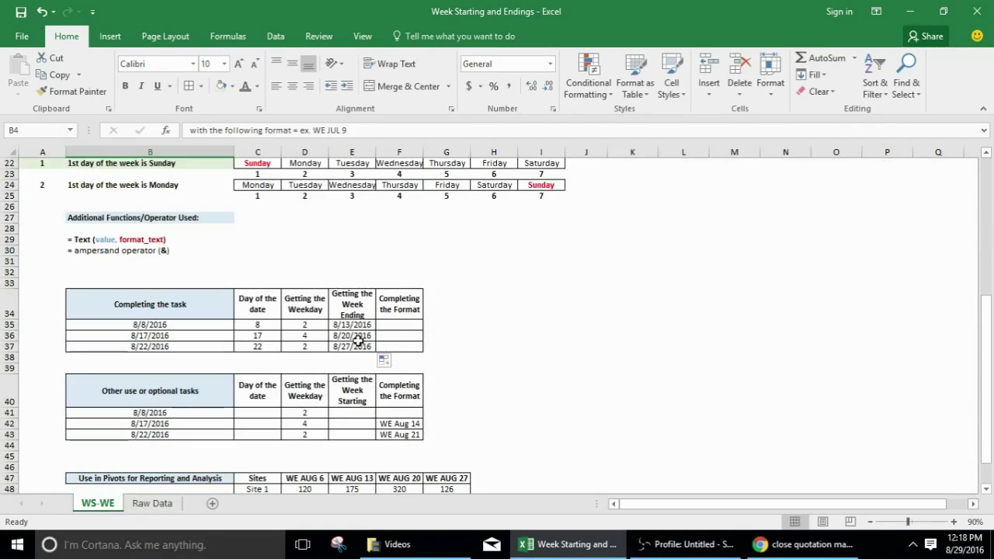
left_click(354, 325)
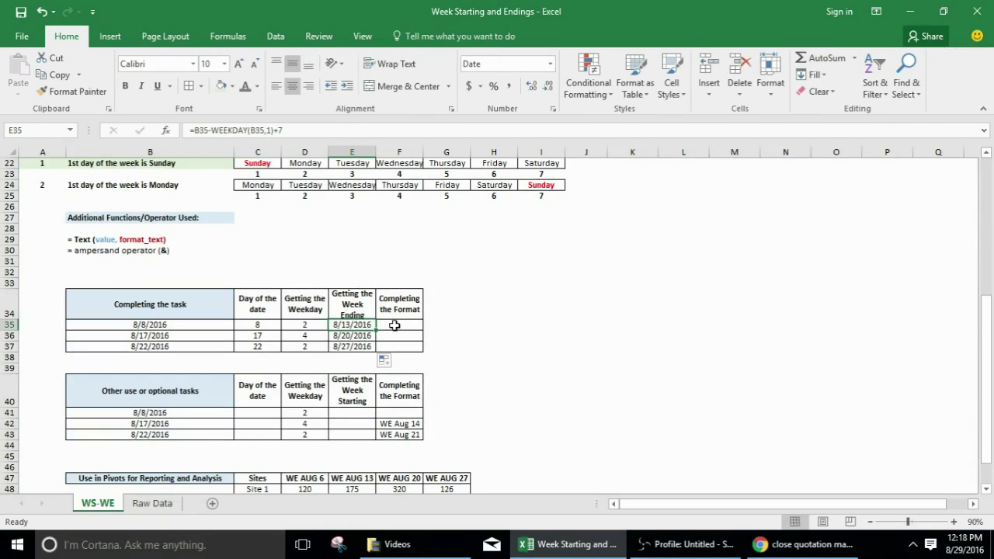
left_click(395, 325)
type("=")
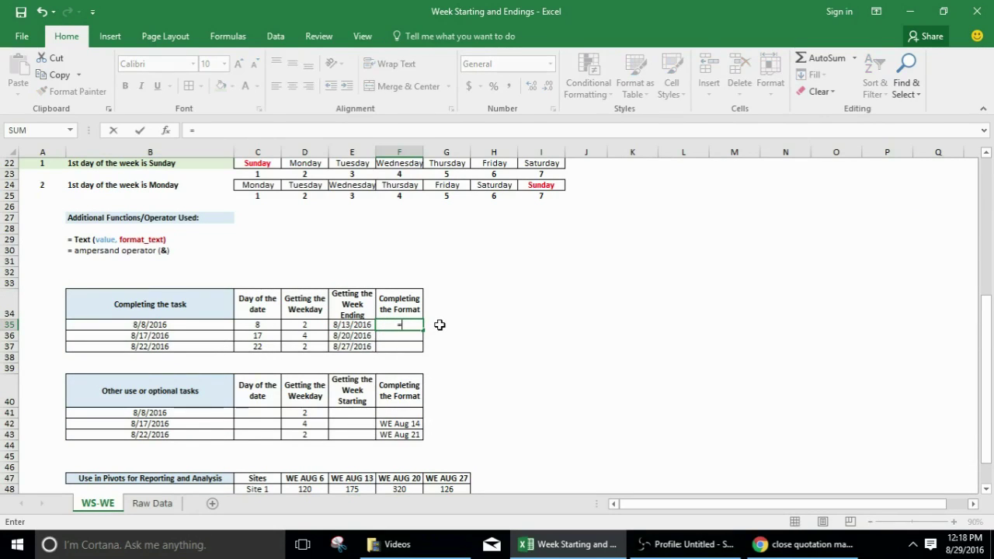
type("\"")
key("BackSpace")
type("\"WE")
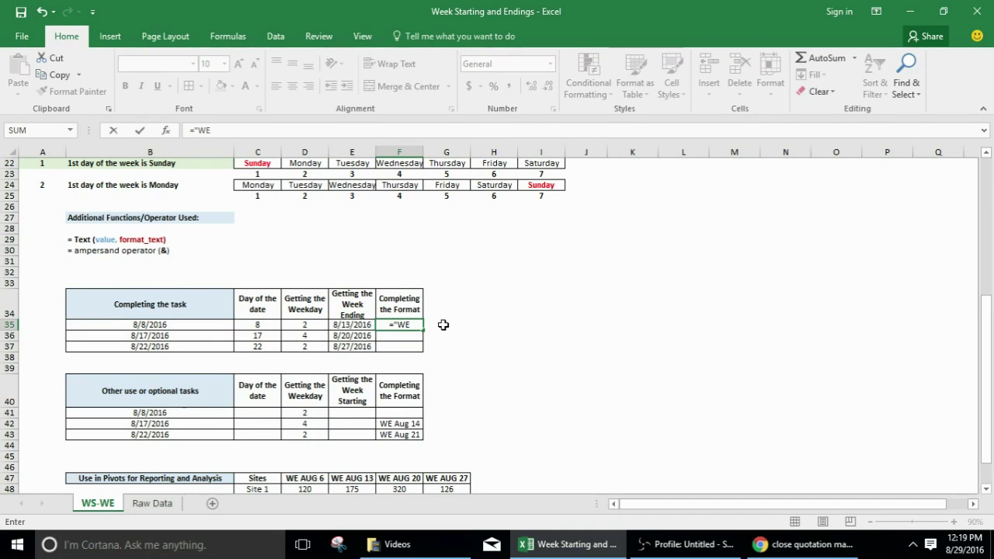
type("\"&")
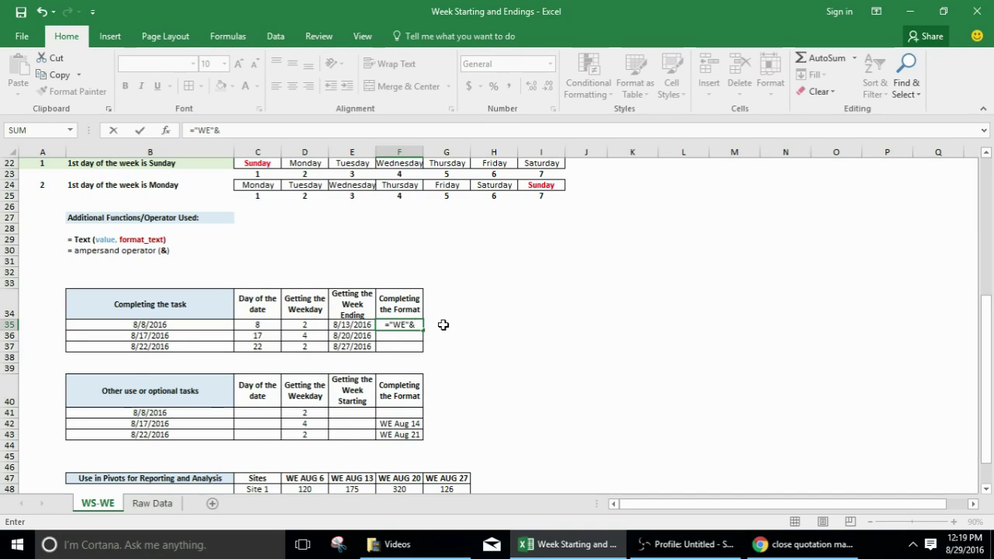
Complete F35's formula by appending " "&TEXT(E35,"mmm d") and enter it
type("\"")
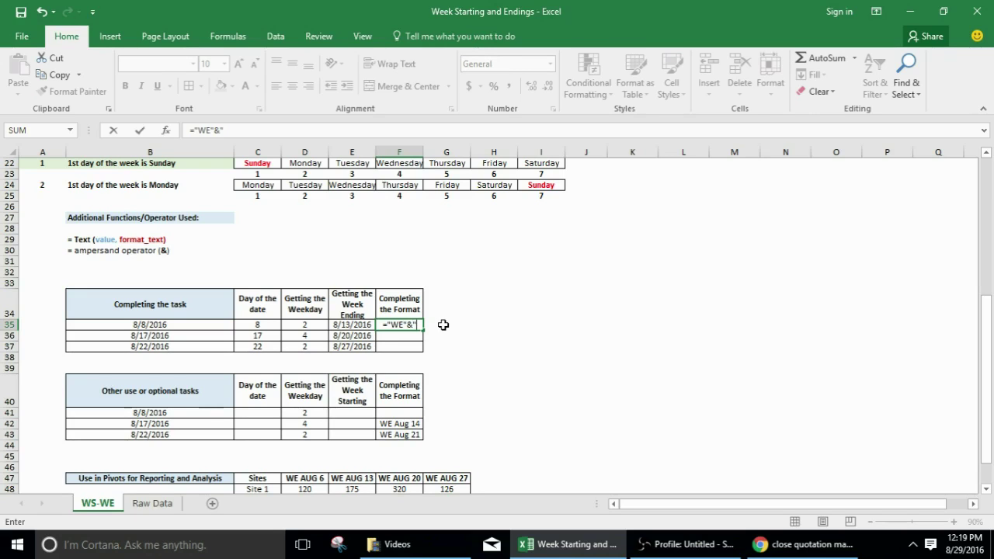
type(" \"&tex")
key("Tab")
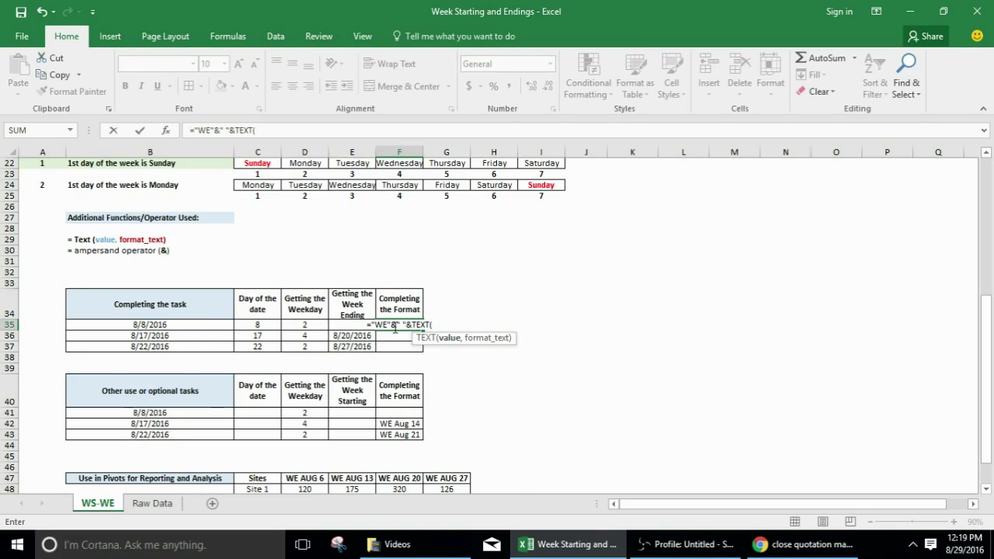
type("E35")
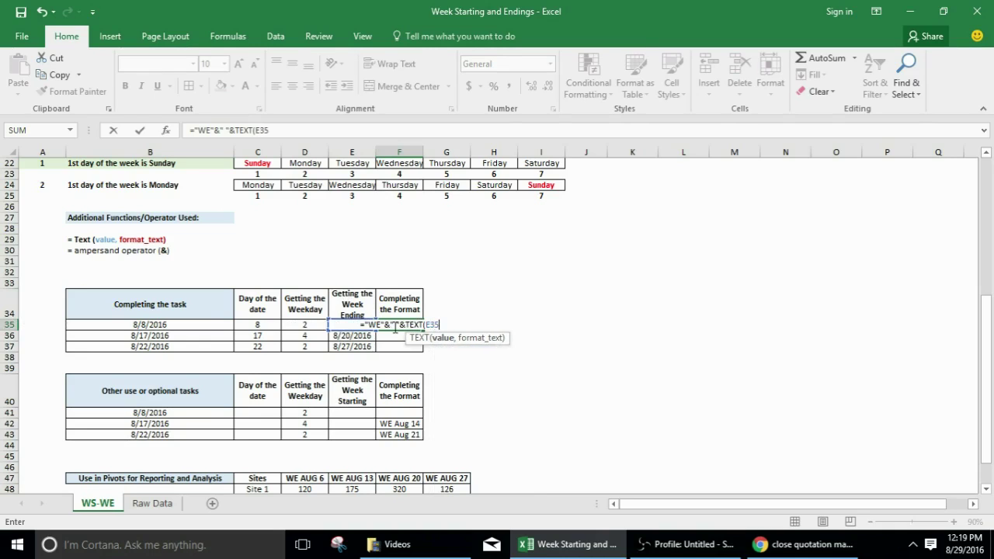
type(",")
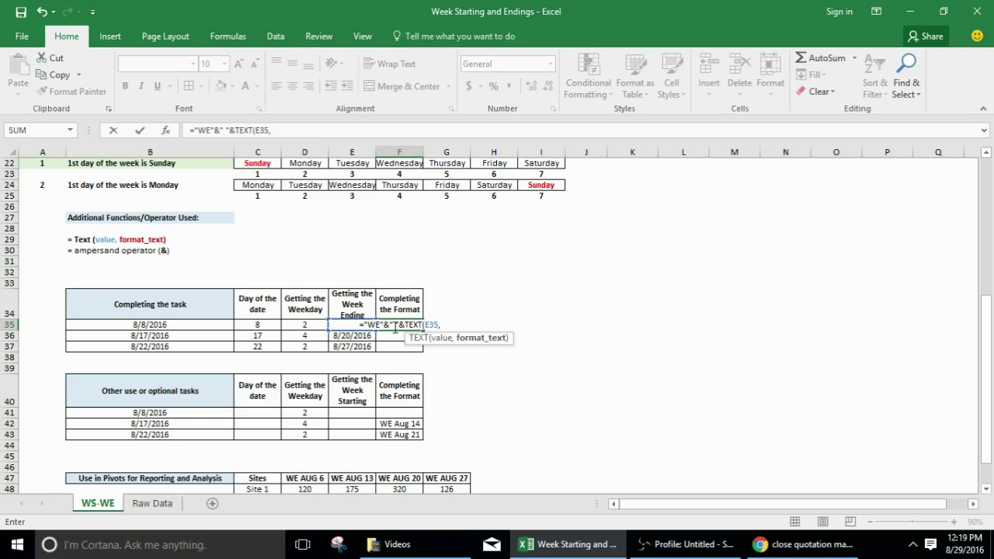
type("\"")
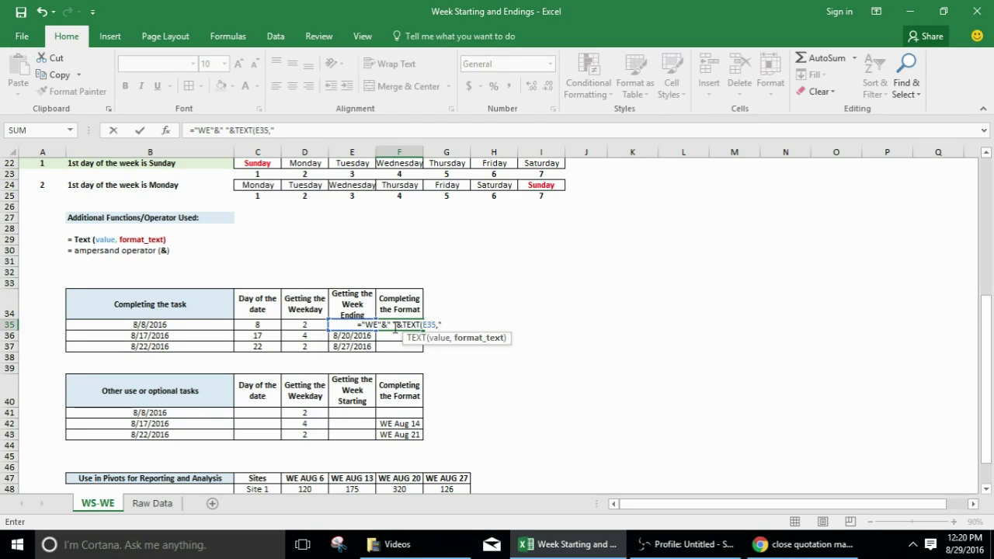
type("mmm")
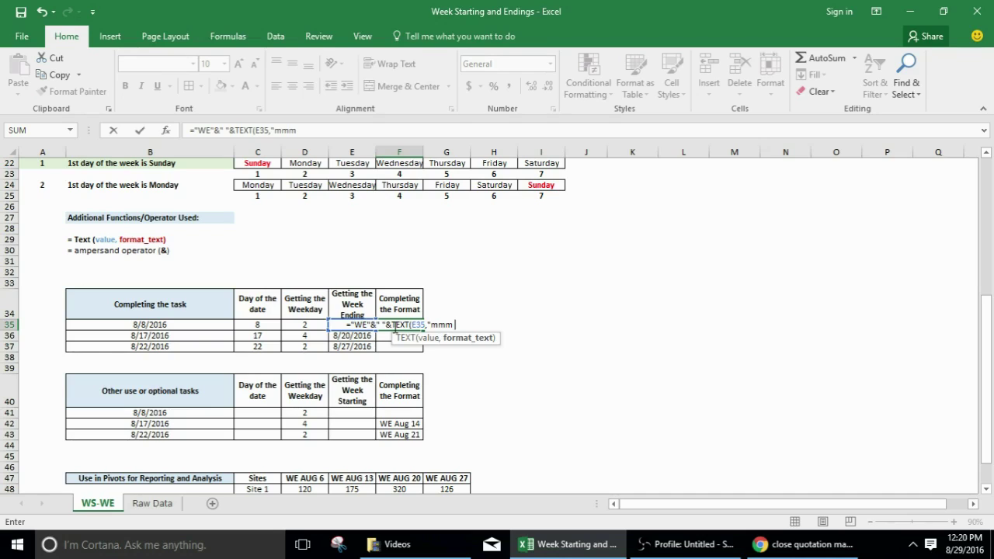
type("d")
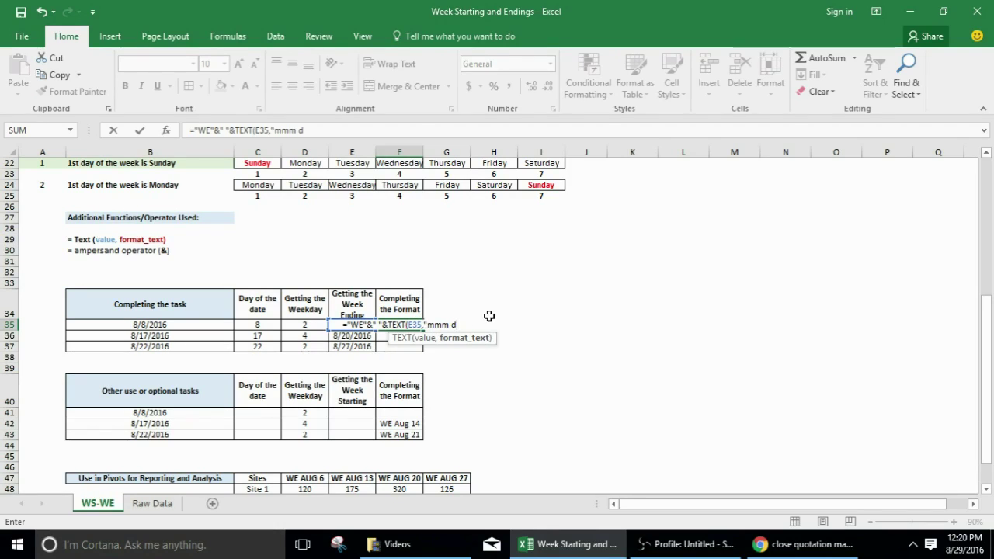
type("\"")
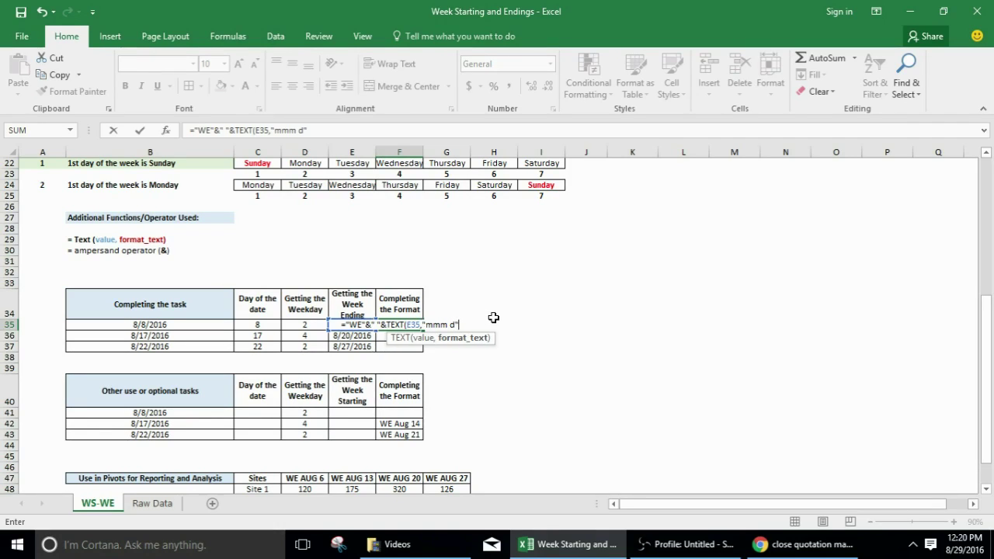
type(")")
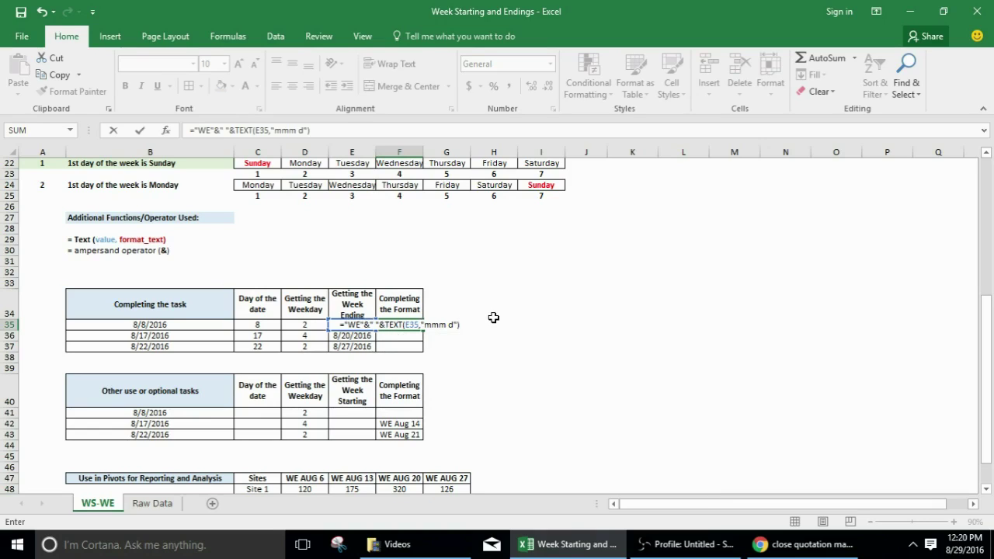
key("Return")
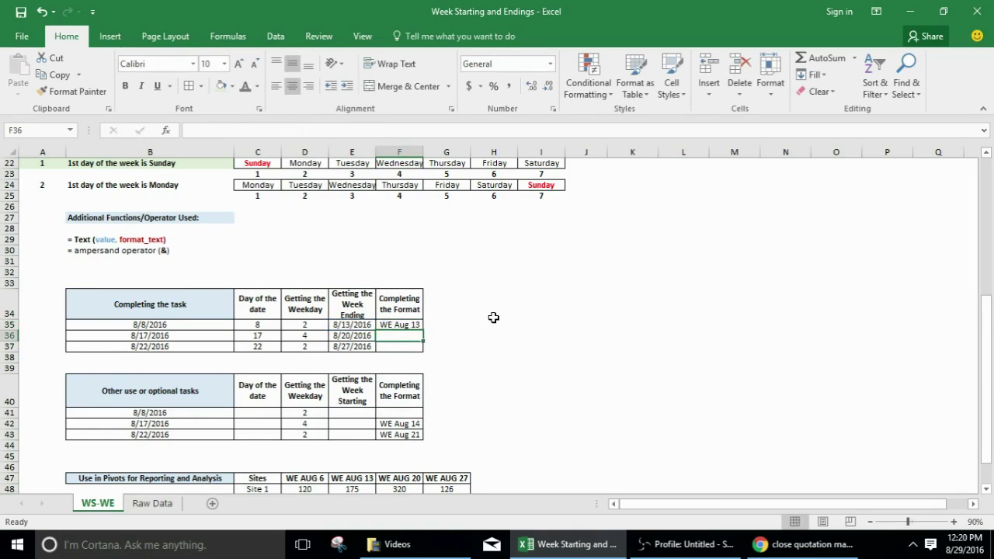
Copy the format formula from F35 down through F37 and inspect the copy in F36
left_click(410, 325)
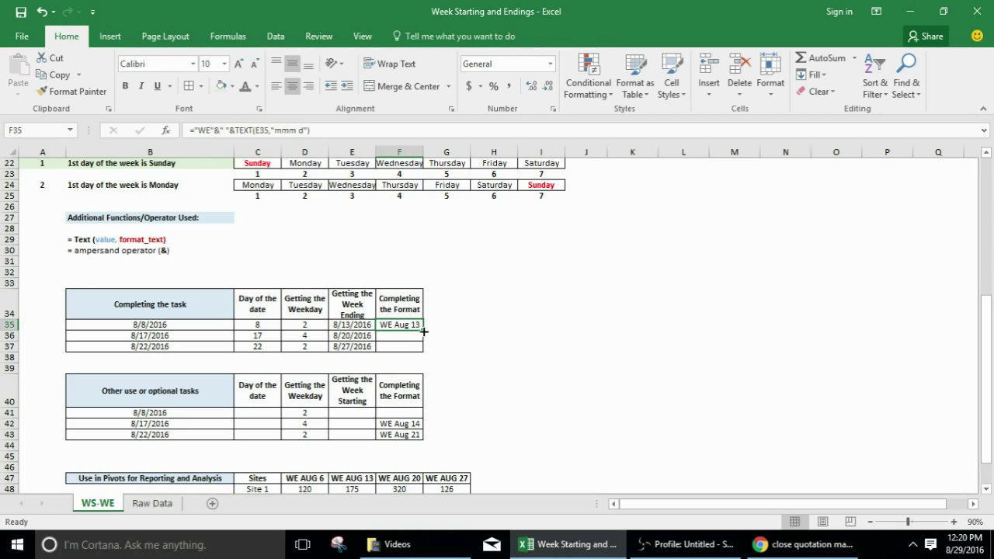
left_click_drag(423, 331, 424, 353)
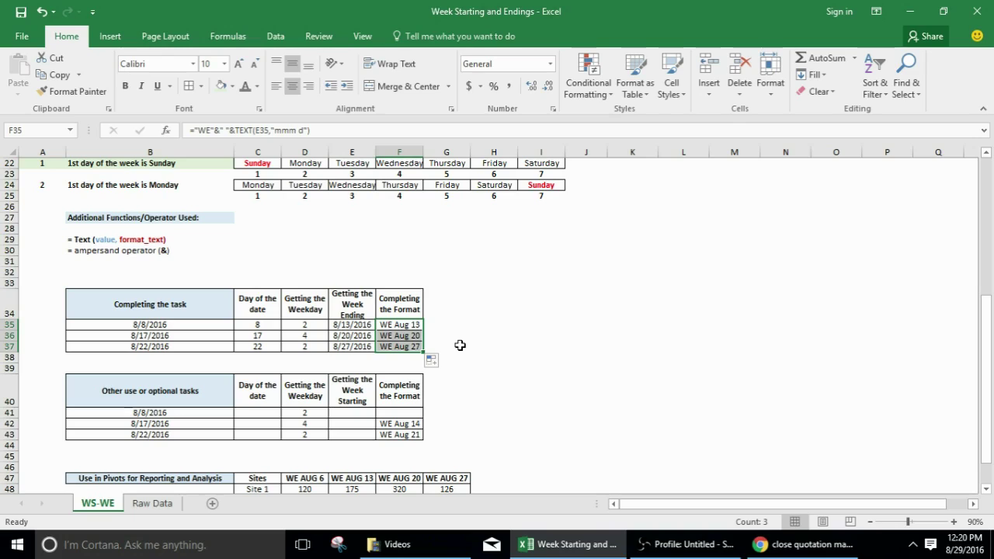
left_click(398, 335)
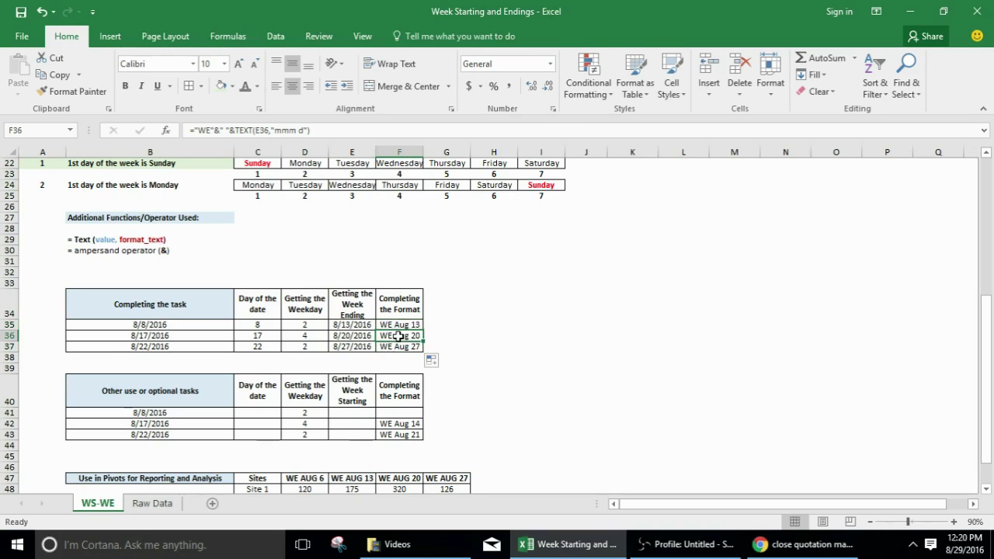
Examine the helper columns in C34:E37 and the E35 reference inside F35's TEXT formula
left_click_drag(265, 307, 339, 347)
left_click_drag(259, 312, 340, 345)
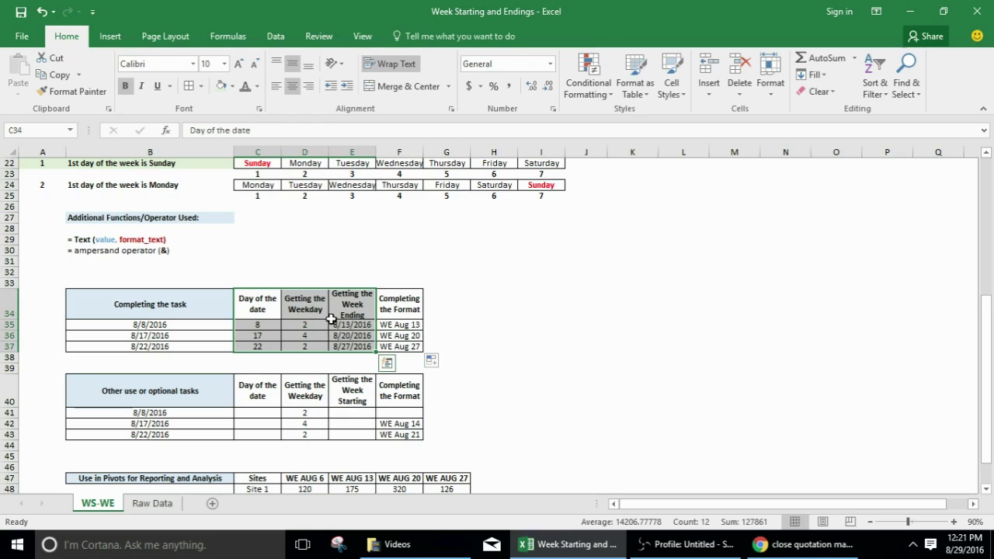
left_click(386, 324)
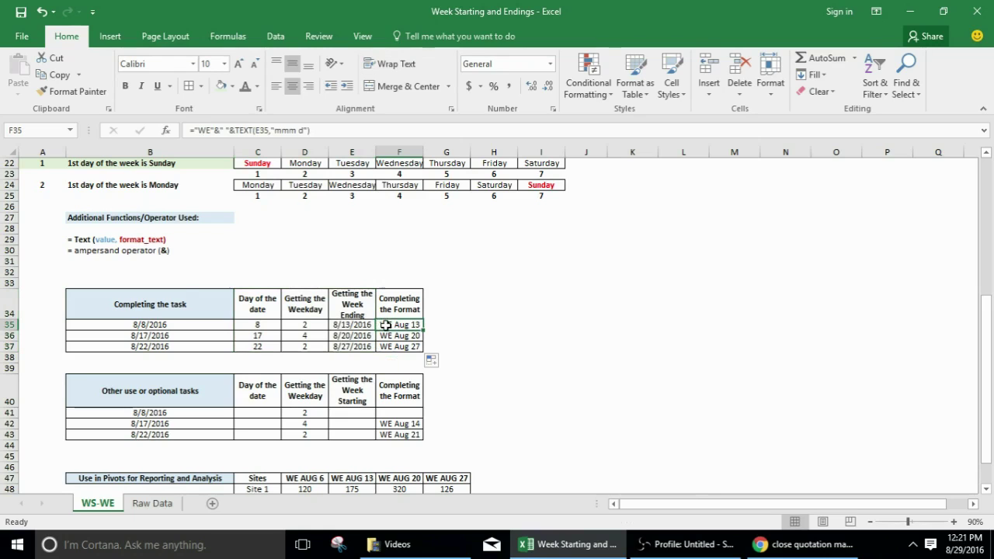
double_click(386, 325)
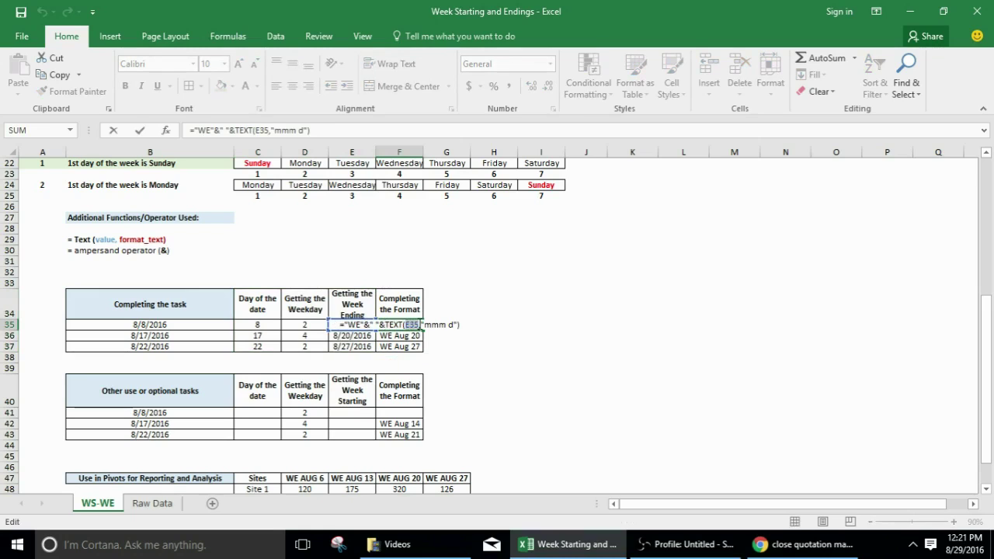
left_click(431, 325)
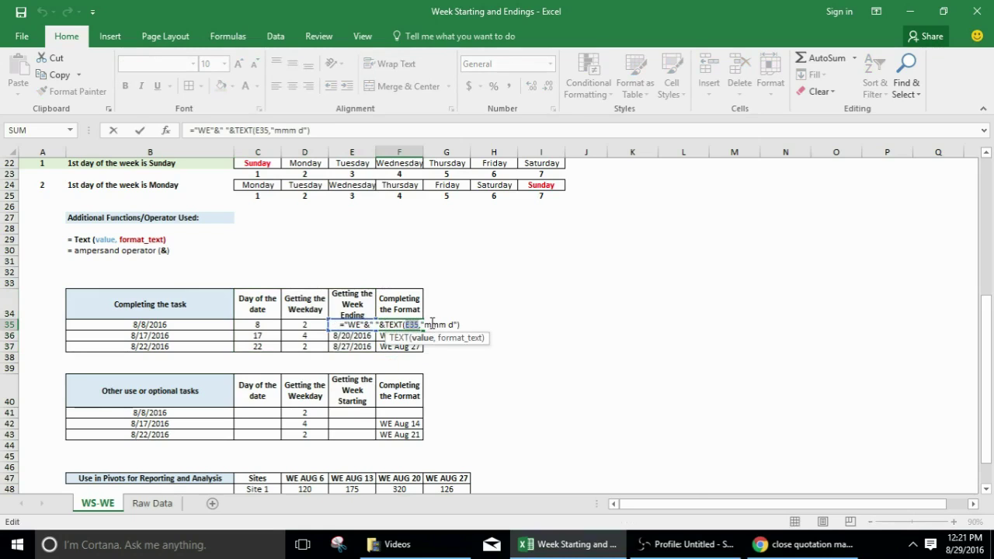
key("Escape")
Copy the expression B35-WEEKDAY(B35,1)+7 from E35's formula without its equals sign, leaving the cell as it is
left_click(351, 325)
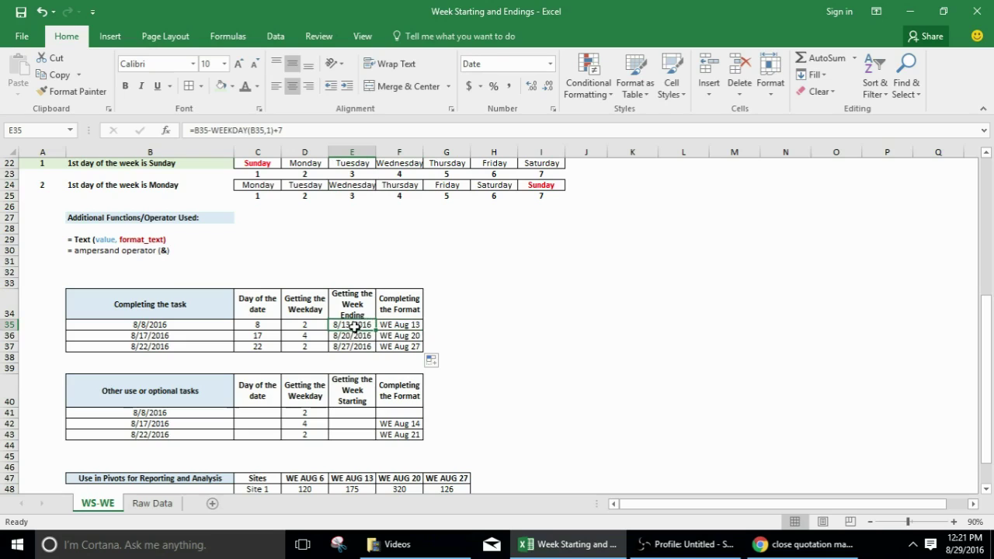
left_click_drag(194, 131, 292, 131)
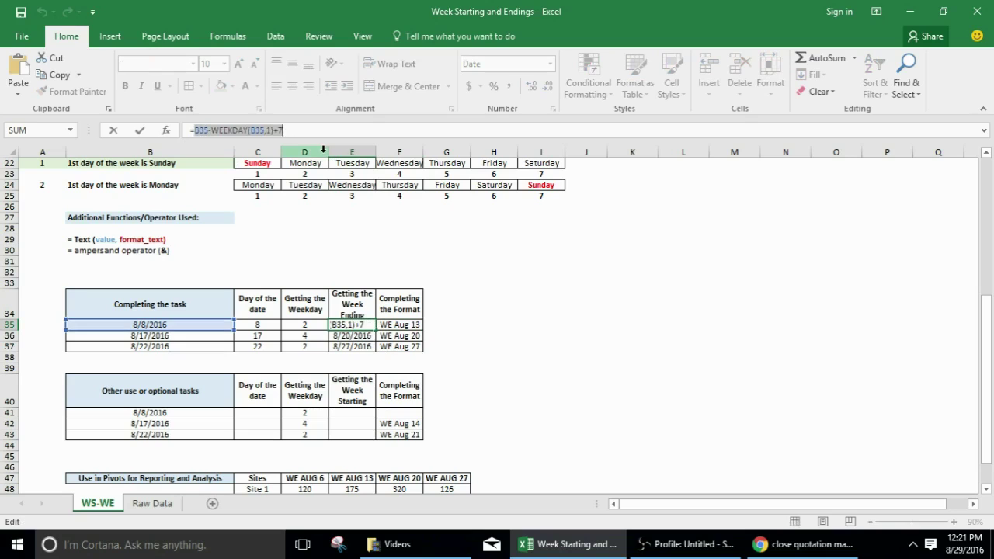
key("Escape")
Replace the E36 reference inside F36's TEXT formula with the original date cell B36
double_click(401, 334)
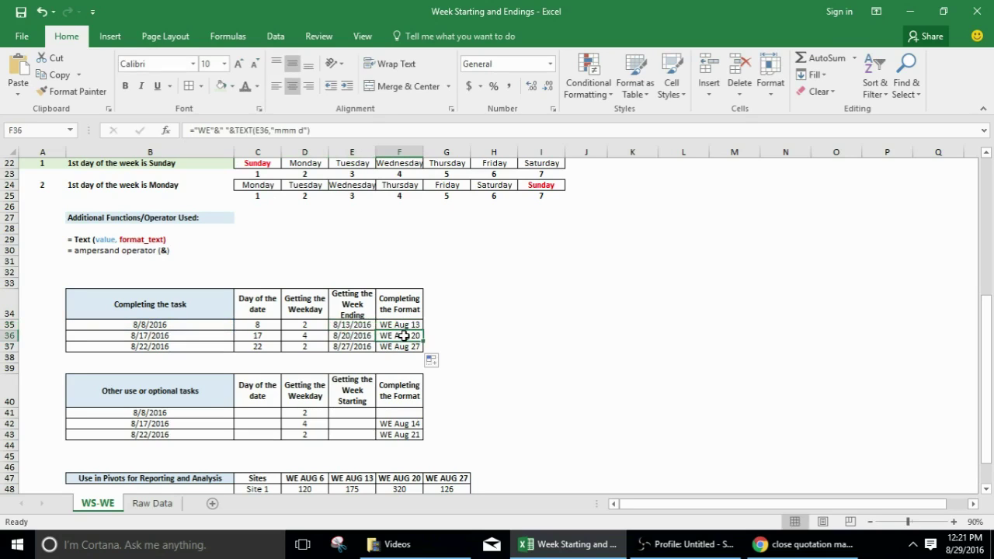
left_click_drag(405, 336, 419, 336)
left_click(412, 336)
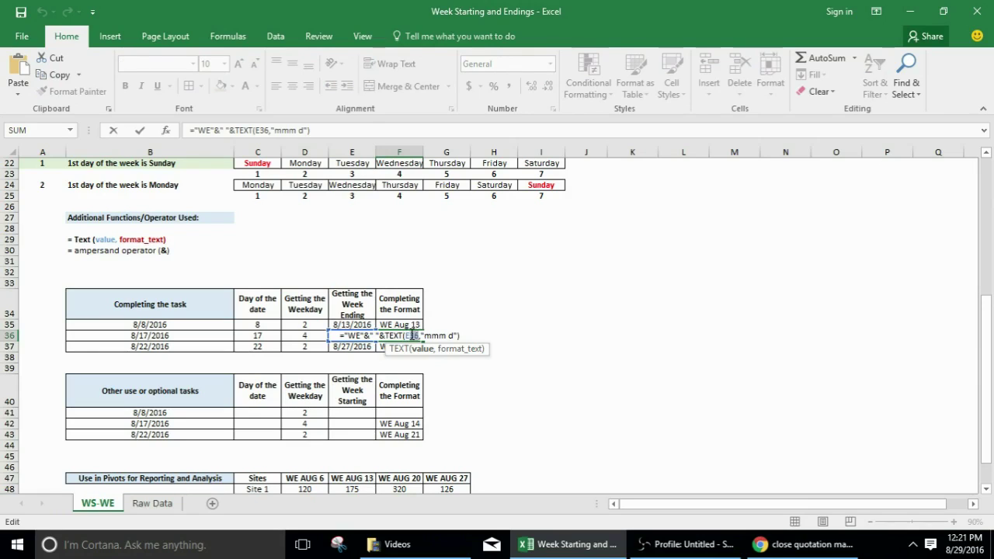
double_click(410, 335)
key("BackSpace")
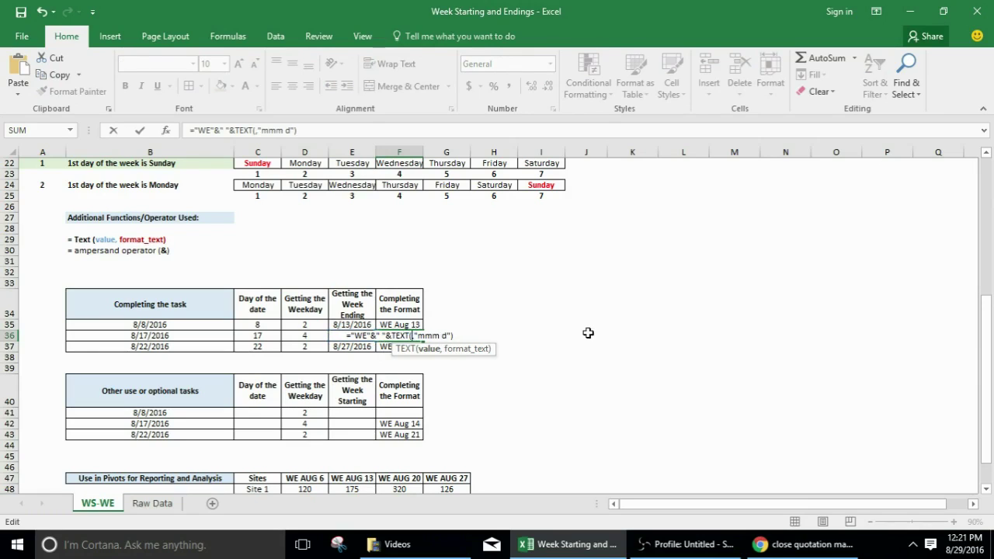
left_click(208, 336)
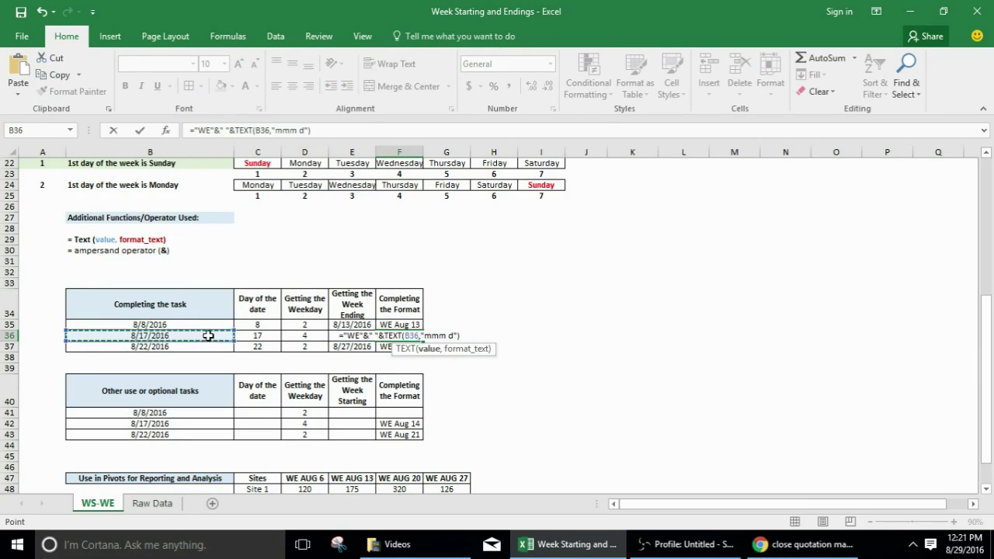
Extend B36 in F36's TEXT value argument with -WEEKDAY(B36,1)+7 and enter the formula
type("-we")
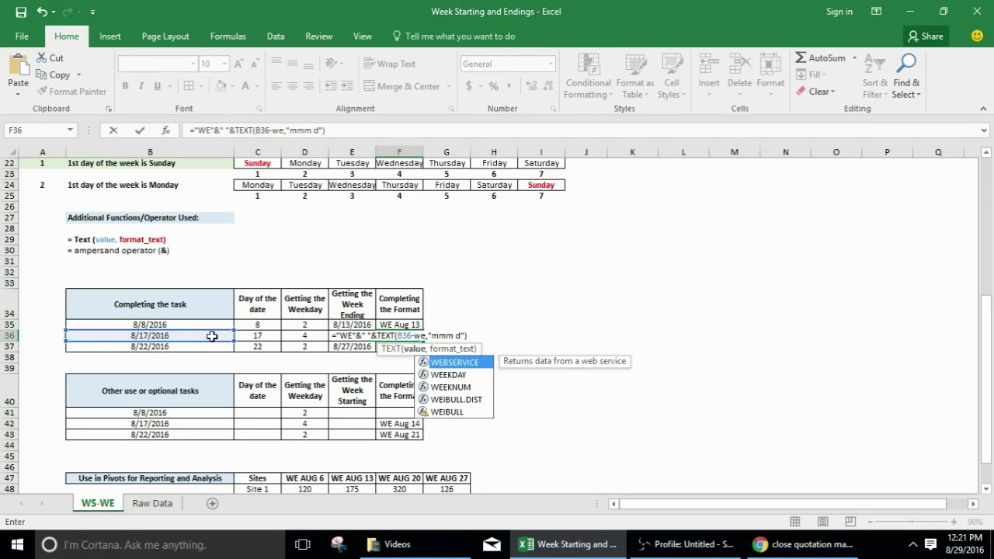
key("Down")
key("Tab")
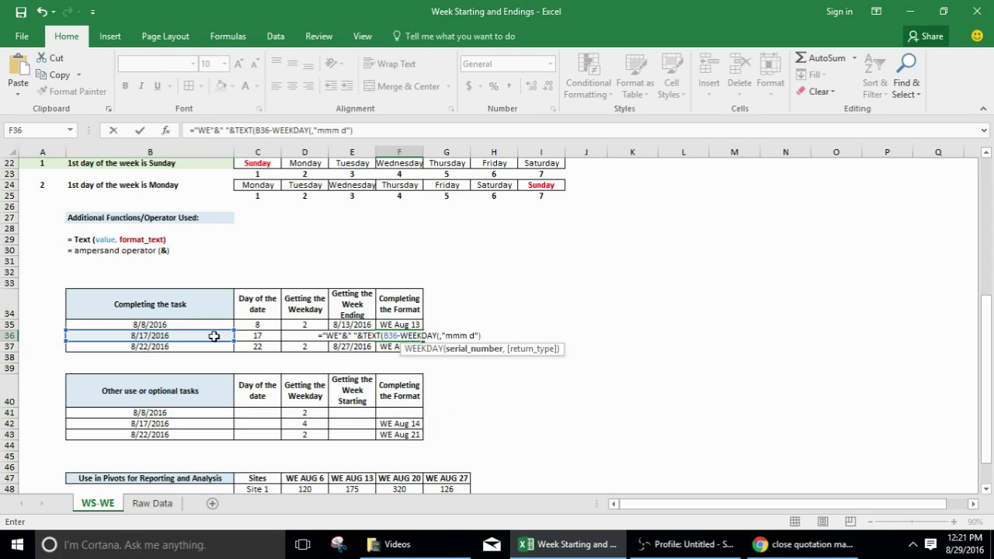
left_click(170, 335)
type(",1")
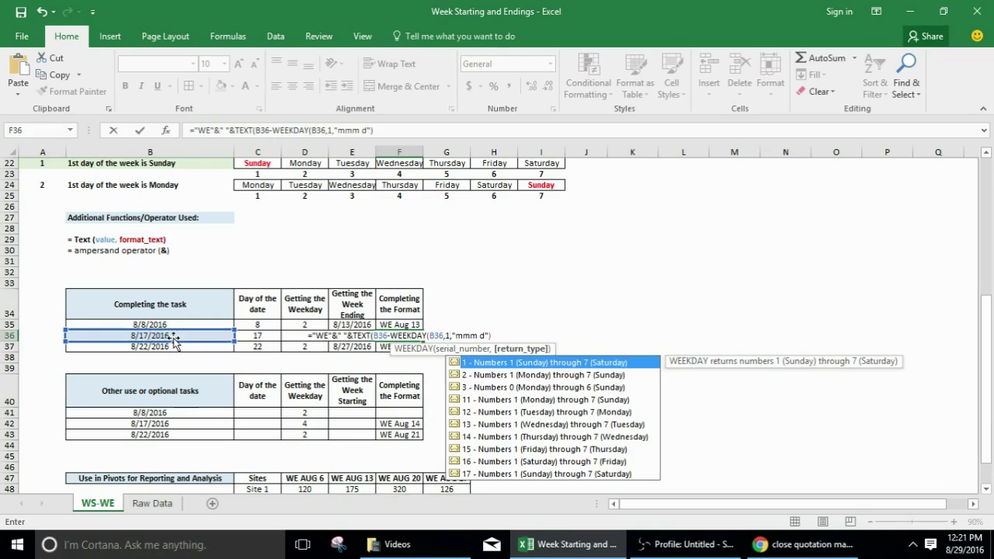
type(")")
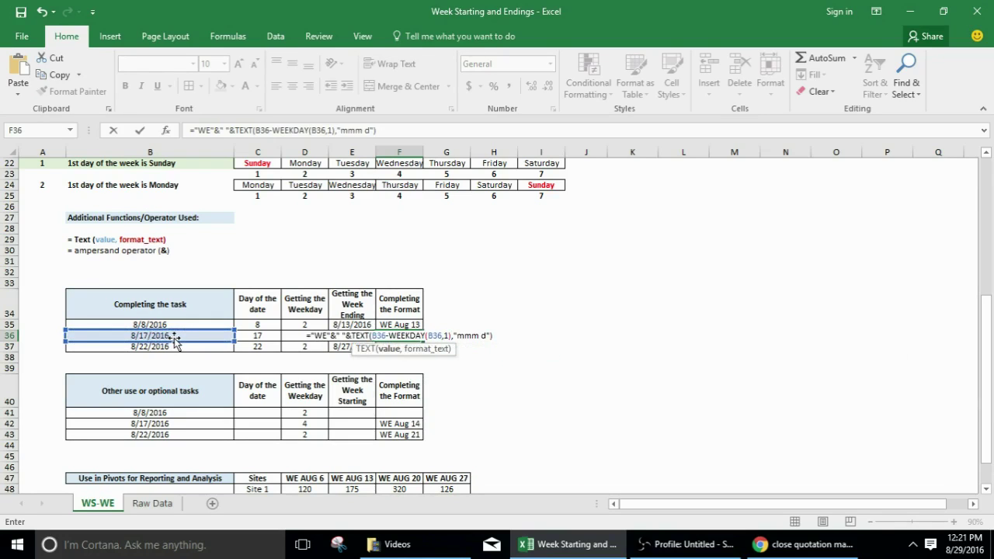
type("+7")
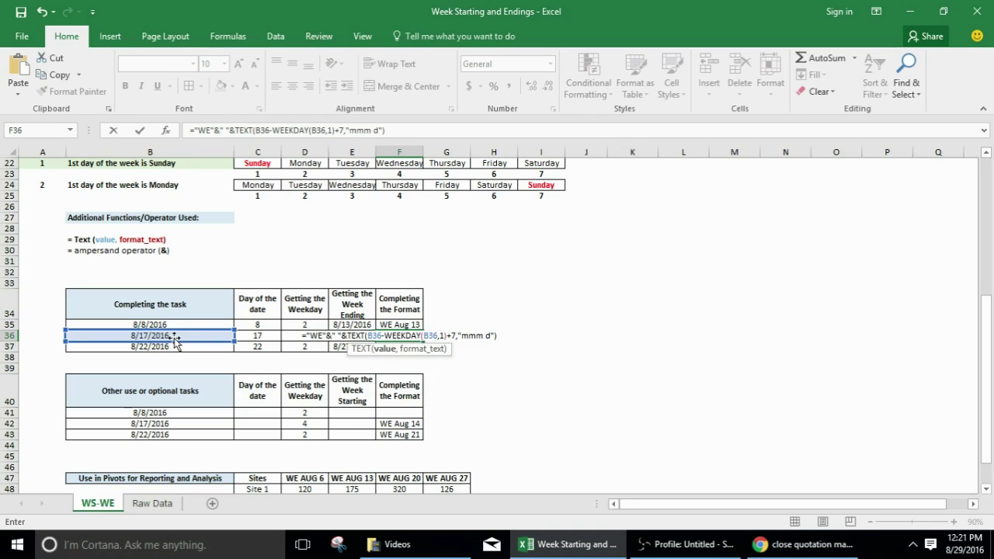
key("Return")
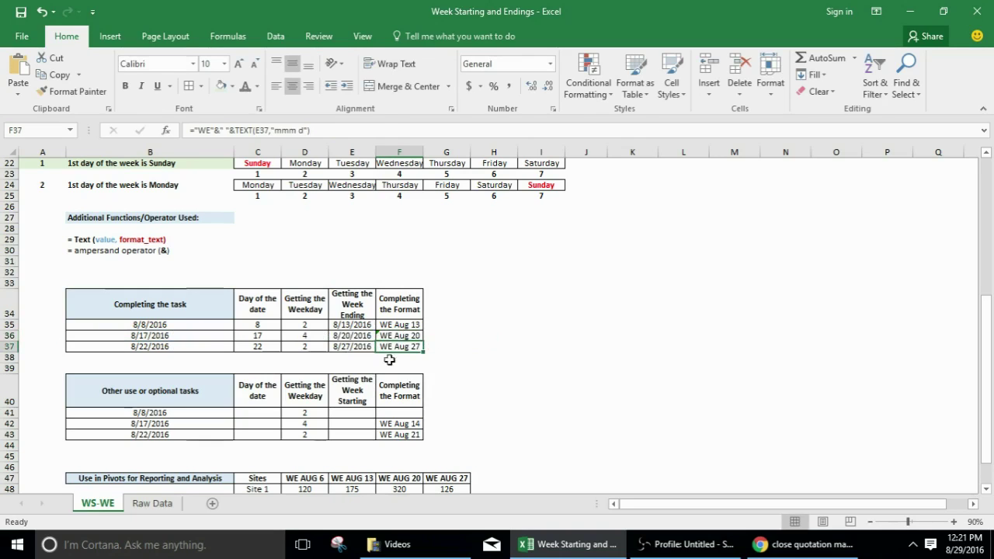
Compare F36's combined formula with F37's helper-based one and examine the row 36 helper cells it replaces
left_click(412, 336)
left_click(416, 350)
left_click(412, 337)
left_click(414, 348)
left_click(416, 337)
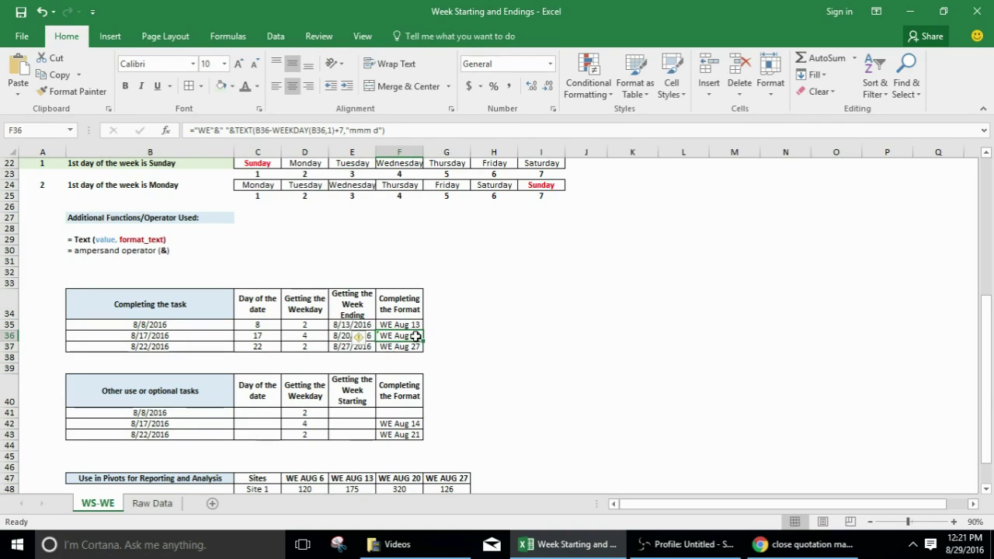
left_click(336, 340)
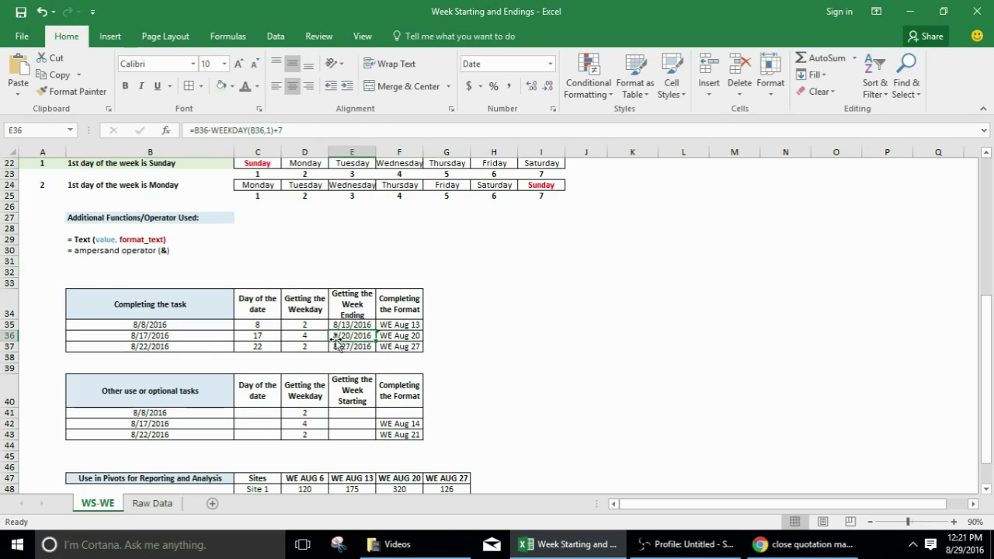
left_click(291, 337)
left_click(336, 337)
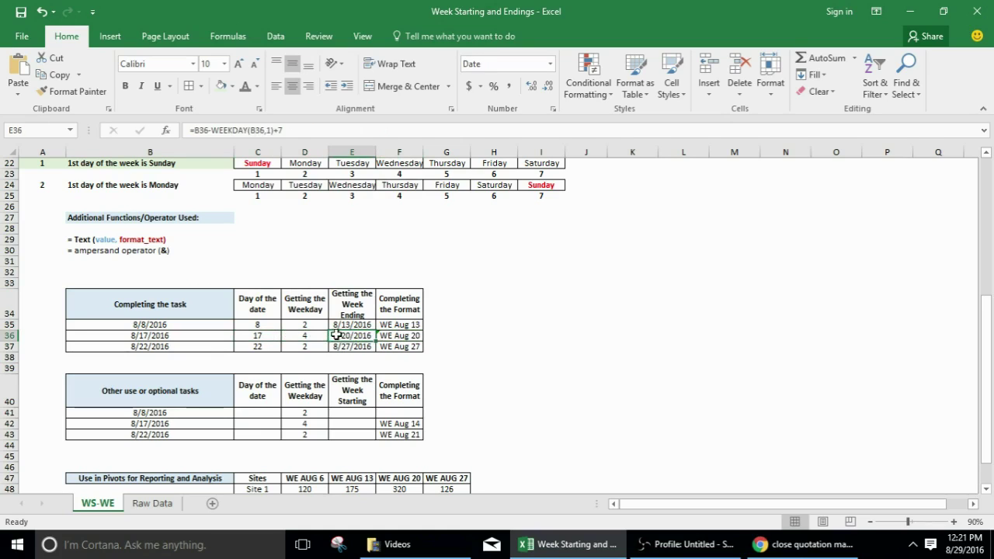
left_click(287, 339)
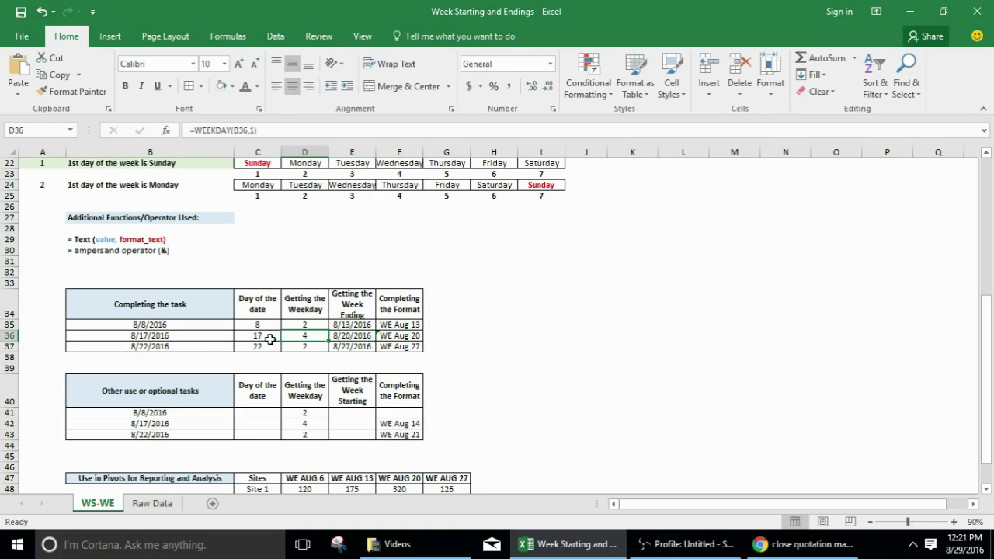
left_click(335, 336)
left_click(268, 335)
left_click(351, 336)
left_click(268, 335)
left_click(351, 336)
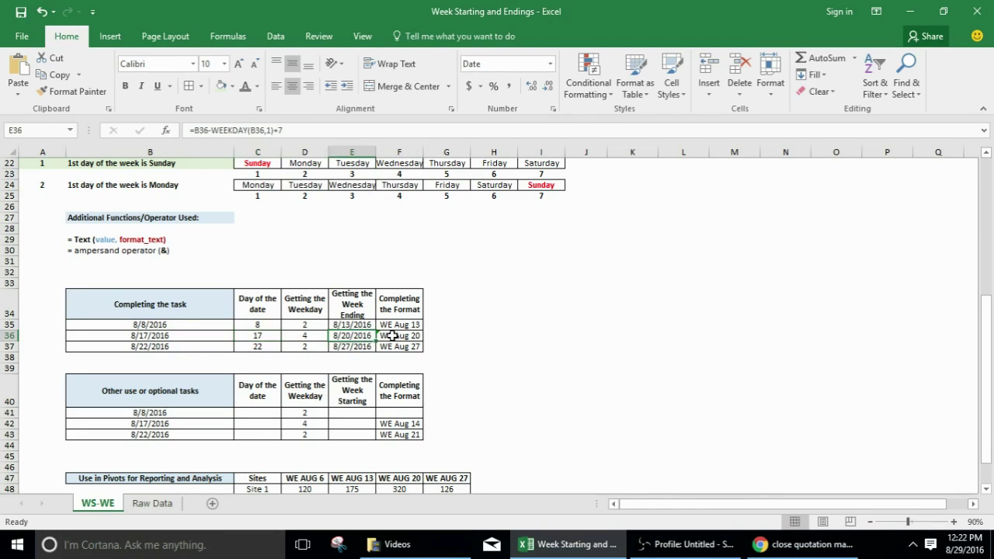
left_click(385, 337)
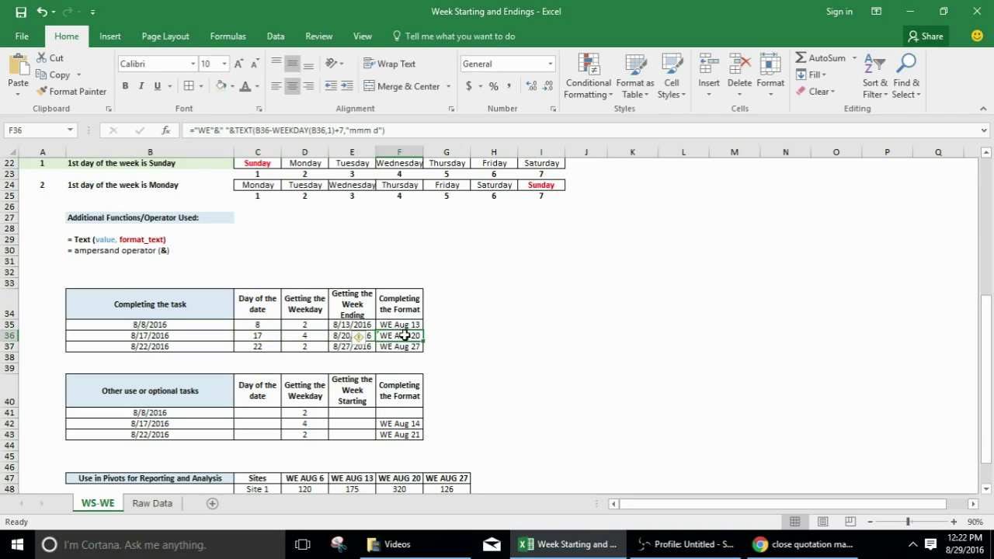
Copy the day-of-the-date values from C35:C37 into C41:C43 of the optional tasks table
scroll(405, 335, "down", 1)
left_click(203, 359)
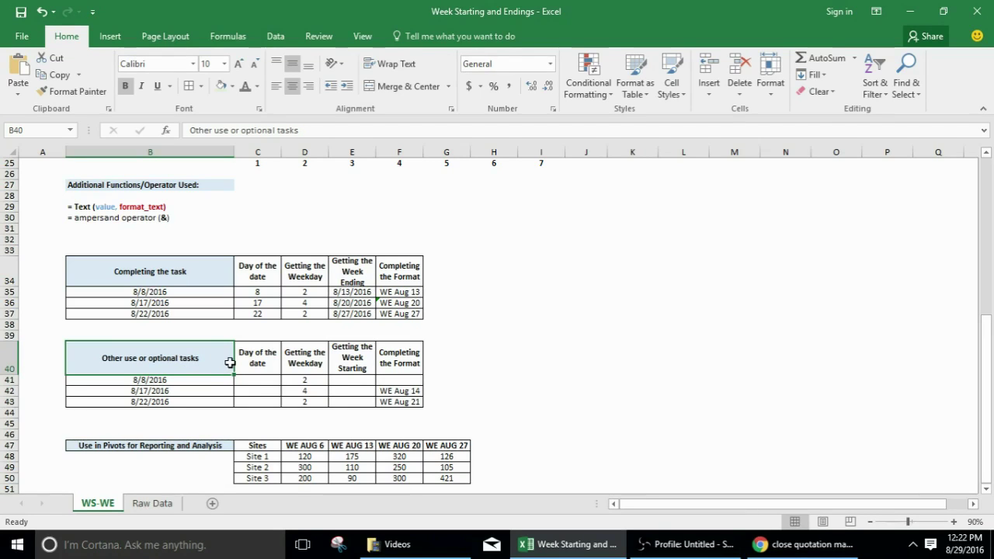
left_click(345, 382)
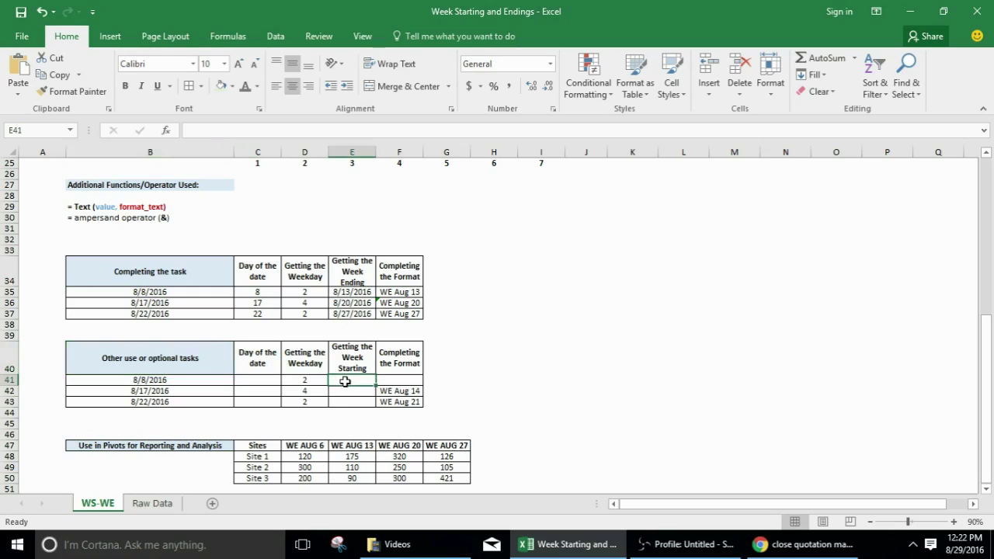
left_click(275, 379)
left_click(264, 294)
left_click_drag(263, 295, 266, 314)
key("ctrl+c")
left_click(264, 380)
key("ctrl+v")
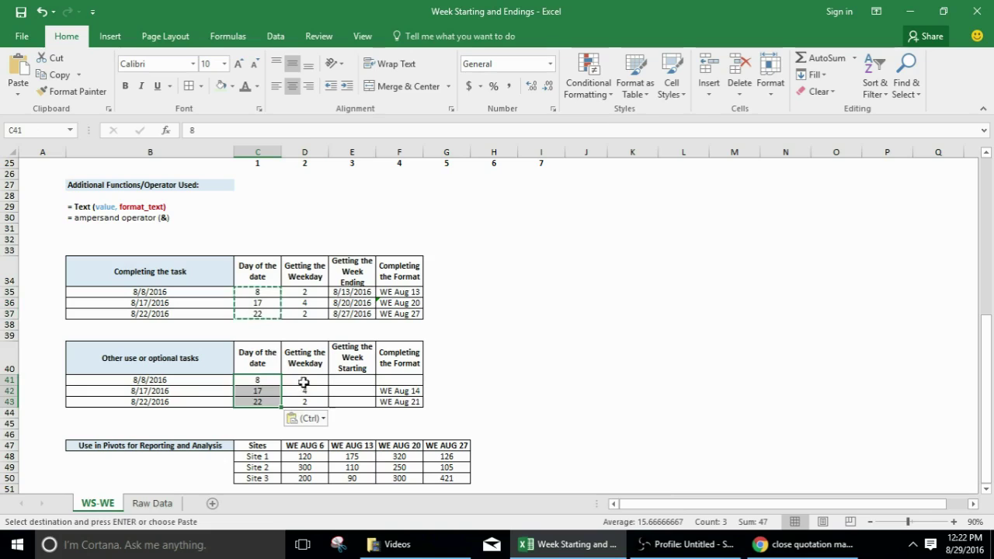
Enter the week-starting formula =B41-WEEKDAY(B41,1)+1 in E41
left_click(338, 380)
left_click_drag(269, 380, 263, 401)
left_click(341, 380)
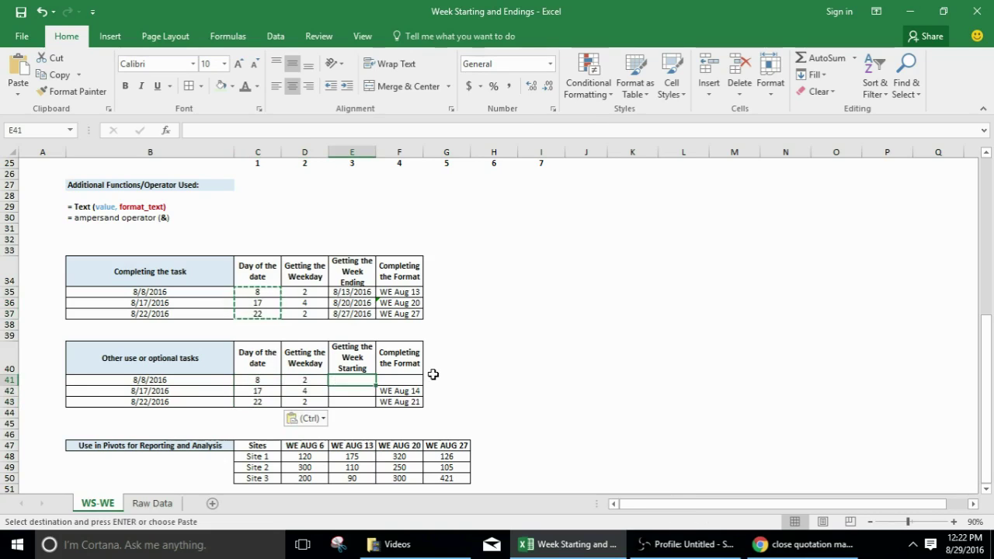
type("=")
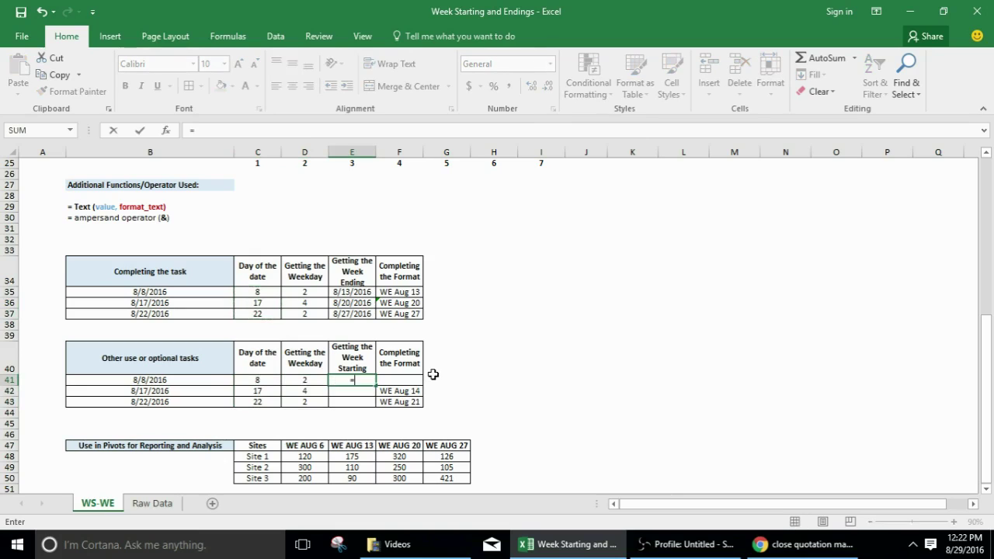
left_click(181, 379)
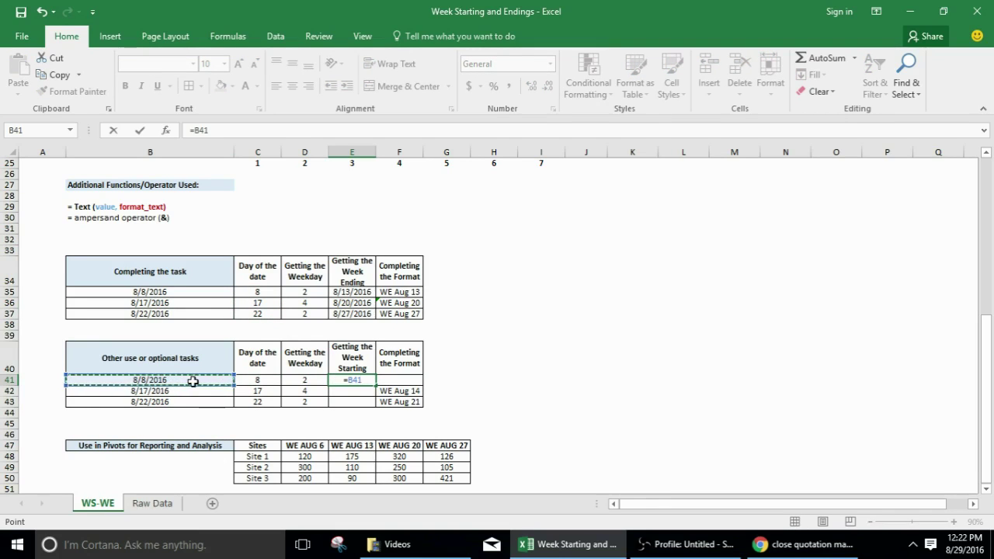
type("-we")
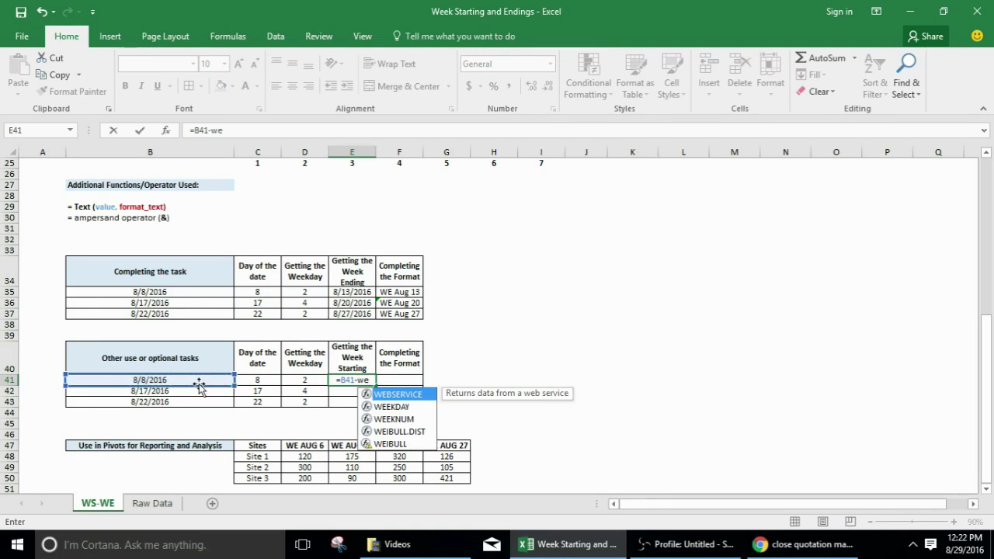
key("Down")
key("Tab")
left_click(188, 379)
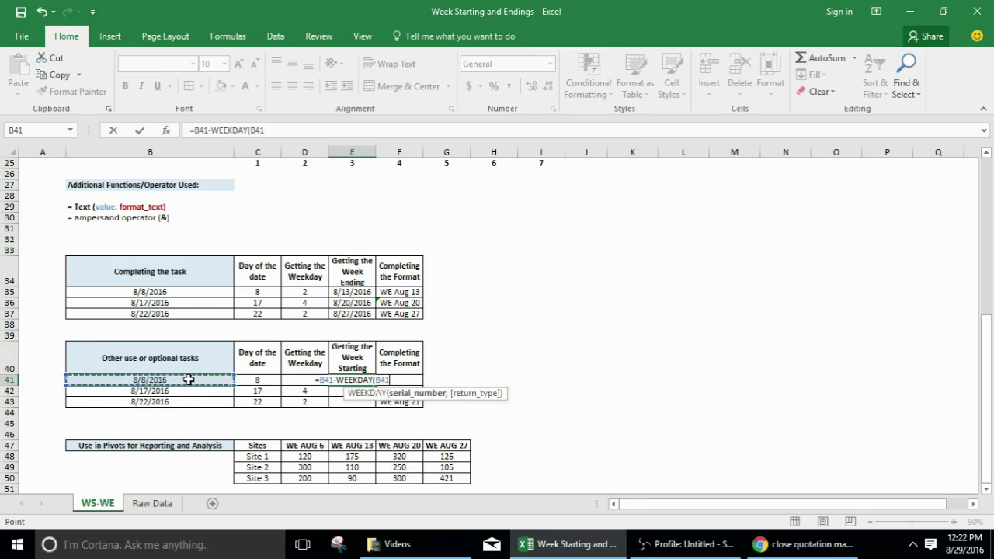
type(",1")
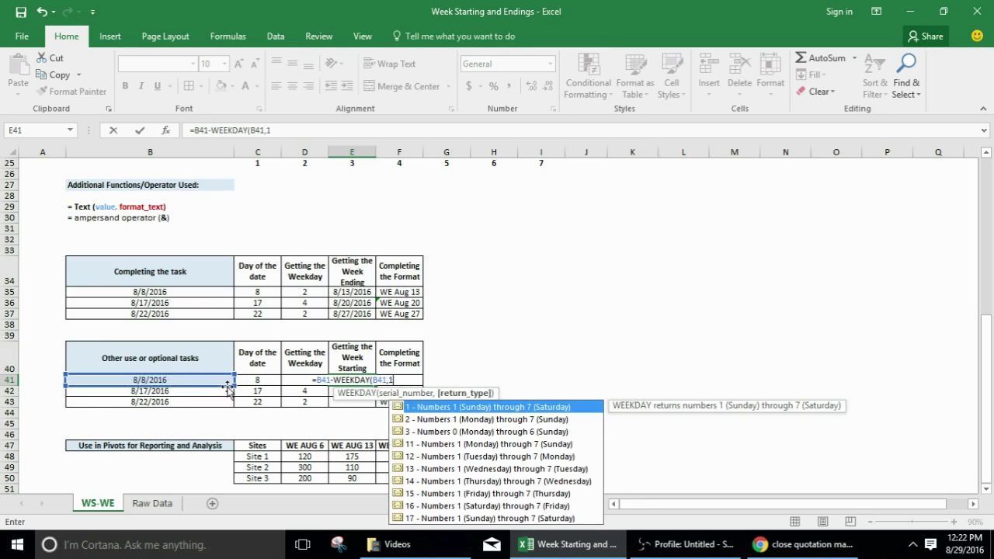
type(")+1")
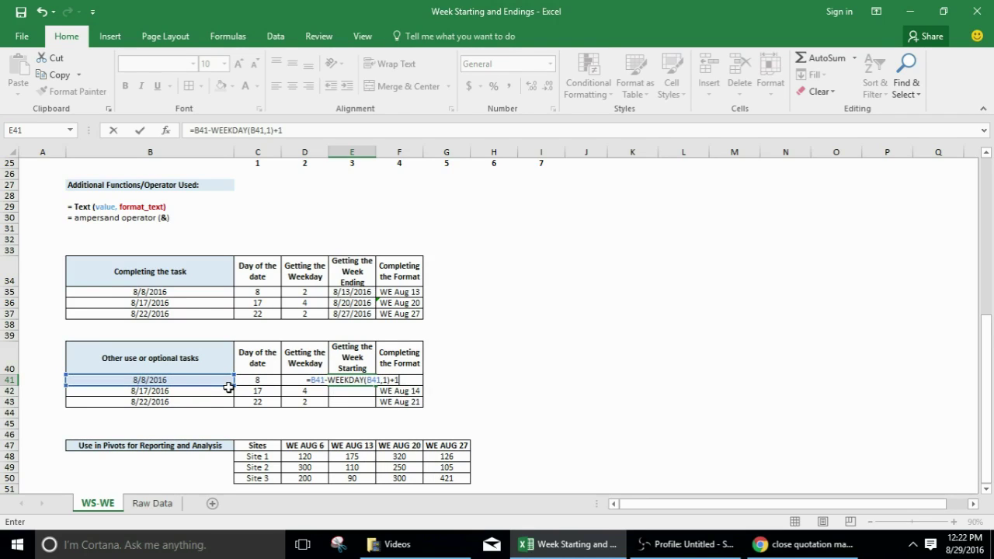
key("Return")
Check E41's week-starting date against August 7 and 8 in the August 2016 calendar
left_click(350, 379)
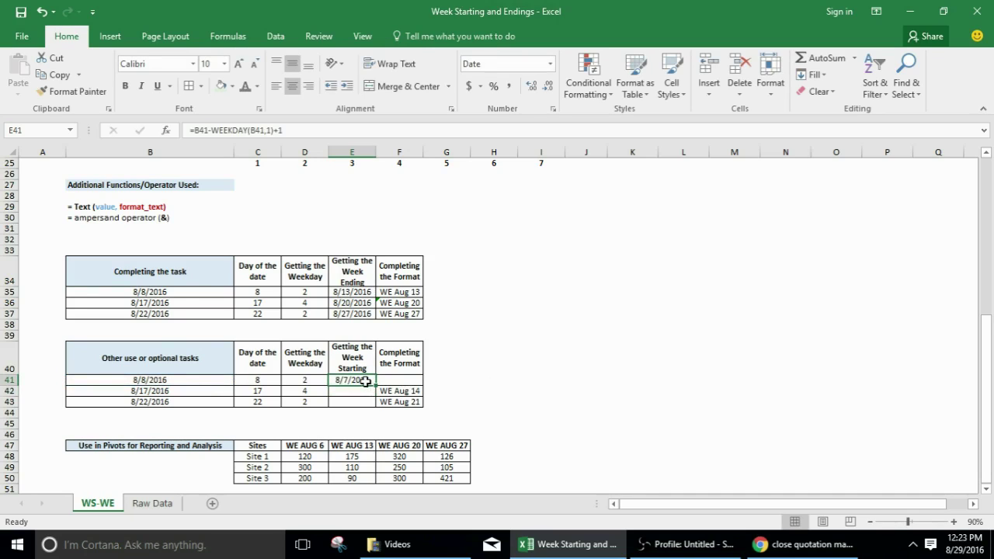
scroll(365, 381, "up", 7)
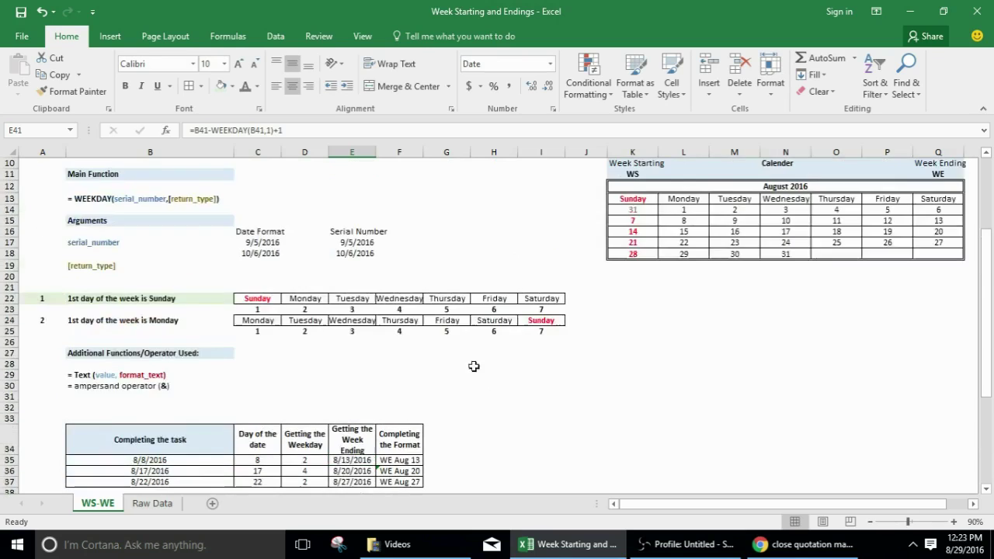
left_click(679, 288)
left_click(655, 287)
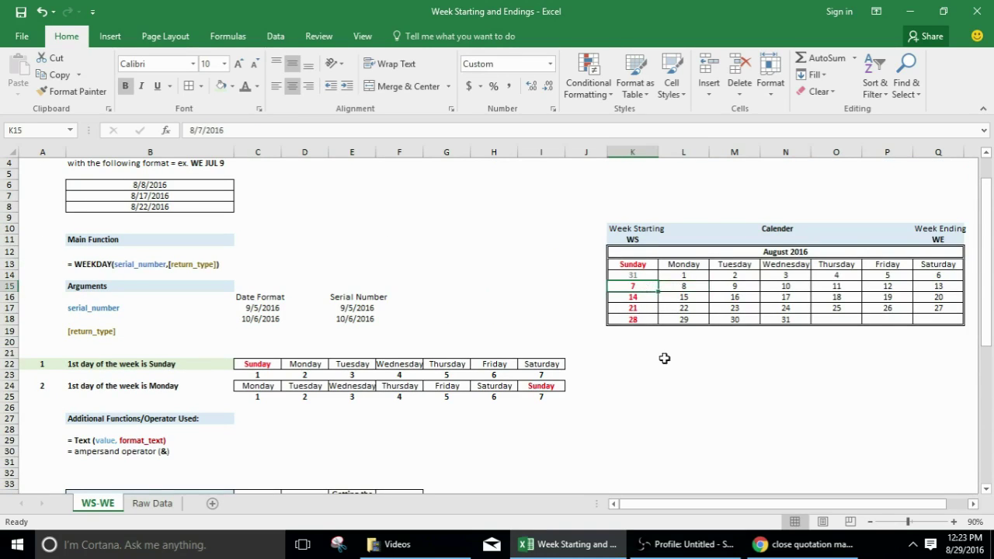
left_click(668, 287)
left_click(653, 288)
left_click(673, 287)
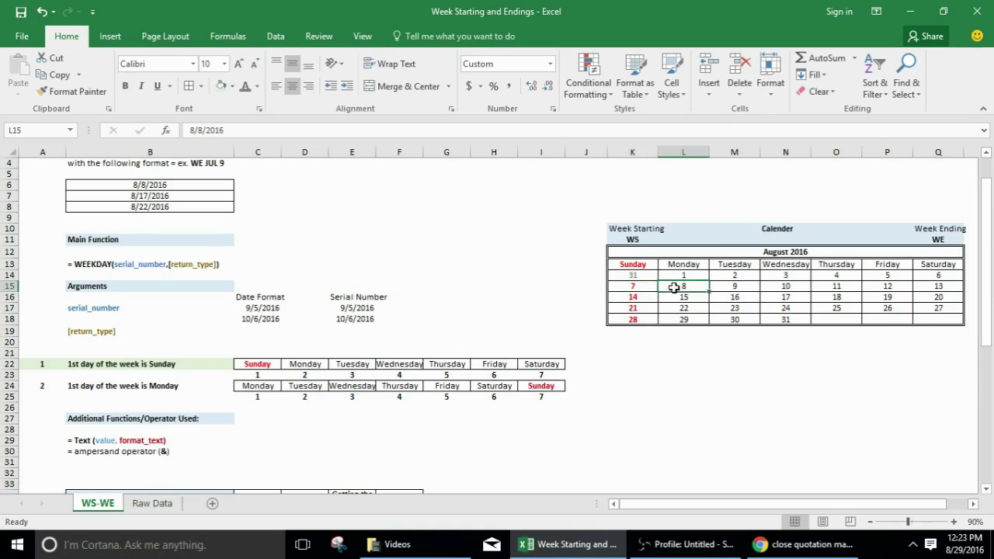
left_click(649, 288)
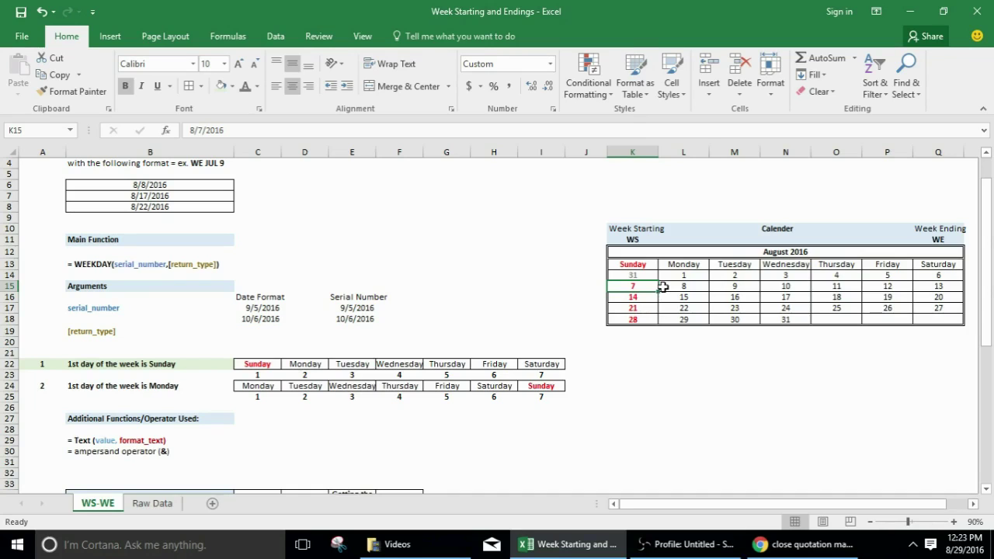
left_click(672, 288)
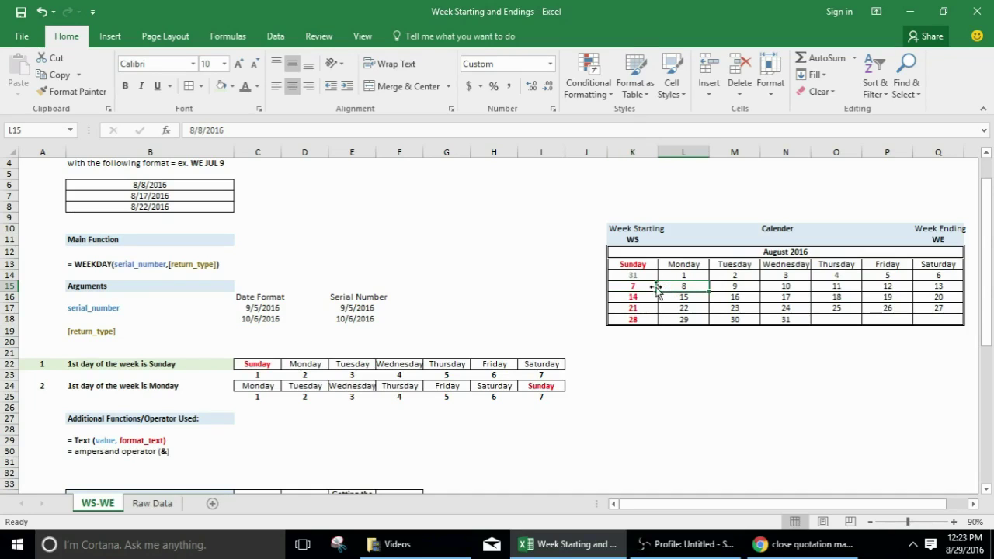
left_click(649, 288)
Fill the week-starting formula from E41 down through E43 and select the empty format cell F41
scroll(637, 383, "down", 3)
scroll(637, 383, "down", 3)
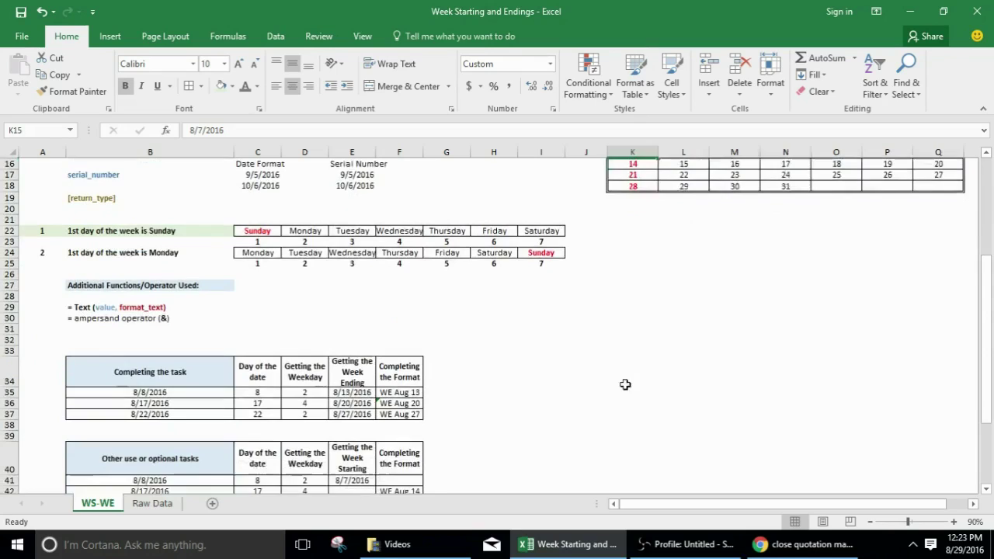
left_click(354, 412)
left_click_drag(376, 419, 378, 440)
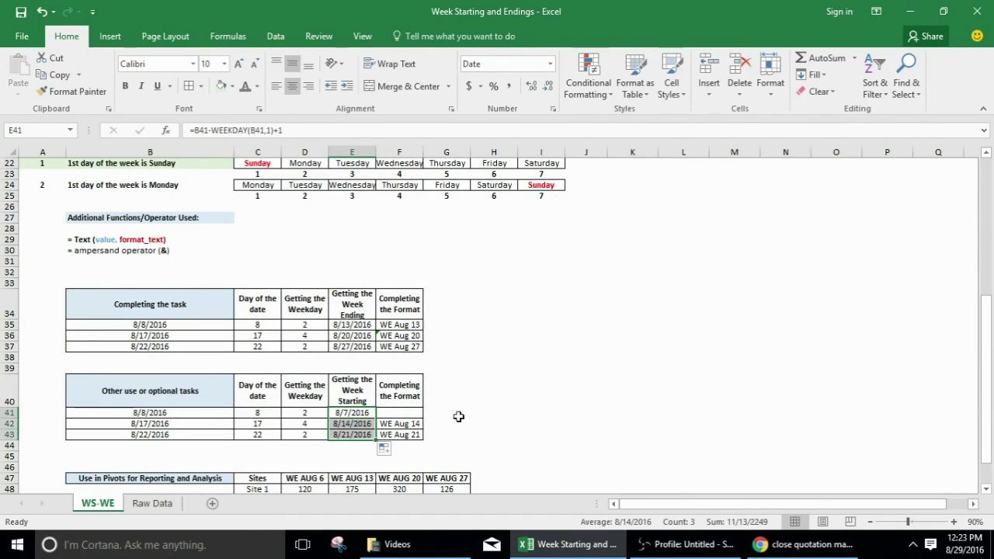
left_click(409, 424)
left_click(412, 414)
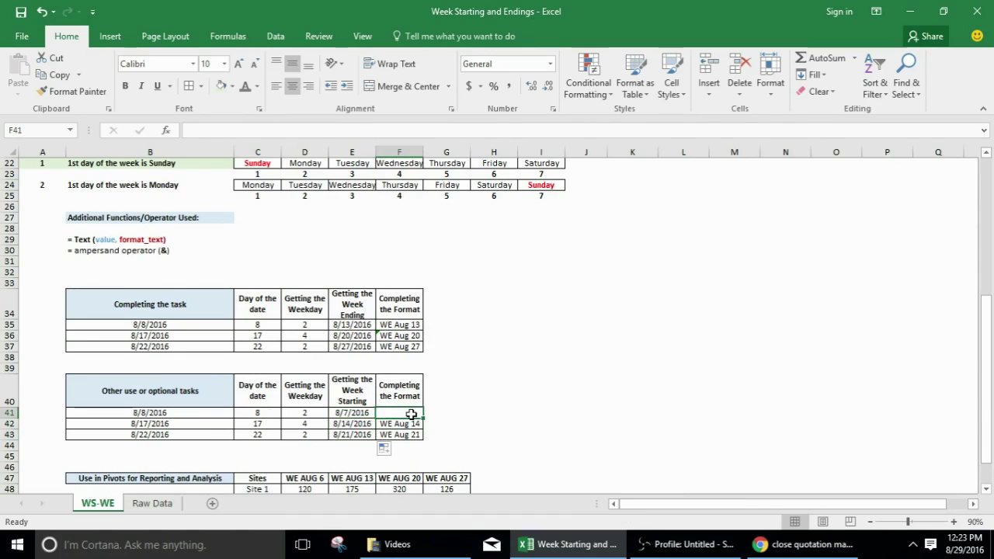
Review the existing format formulas in F42 and F35 as models for the empty format cell F41
left_click(416, 422)
scroll(453, 418, "down", 1)
scroll(454, 418, "down", 1)
left_click(418, 381)
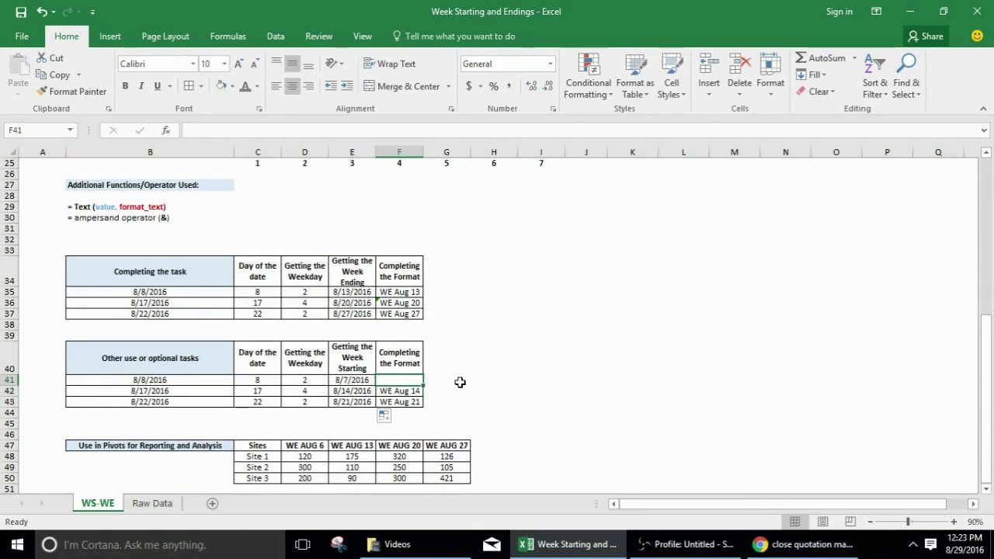
left_click(411, 392)
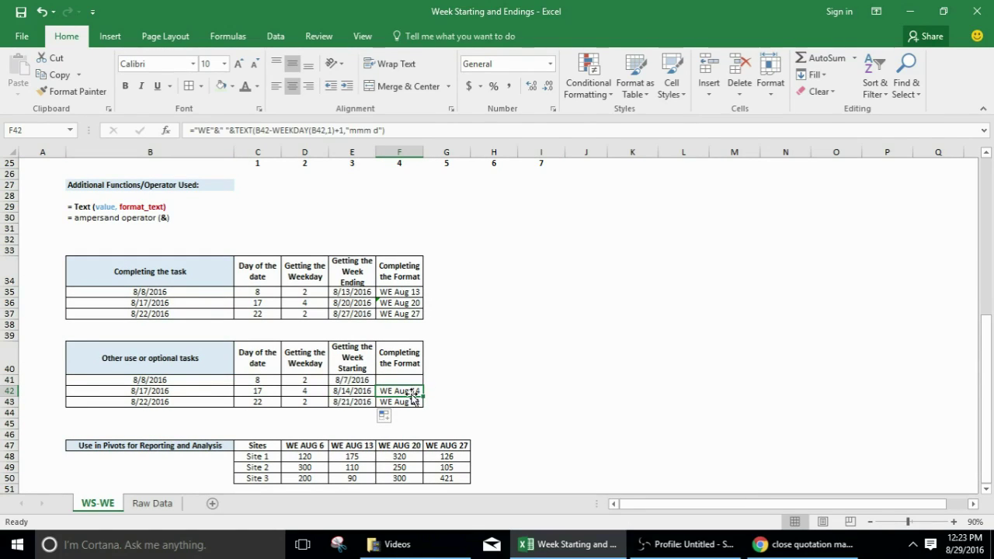
left_click(410, 380)
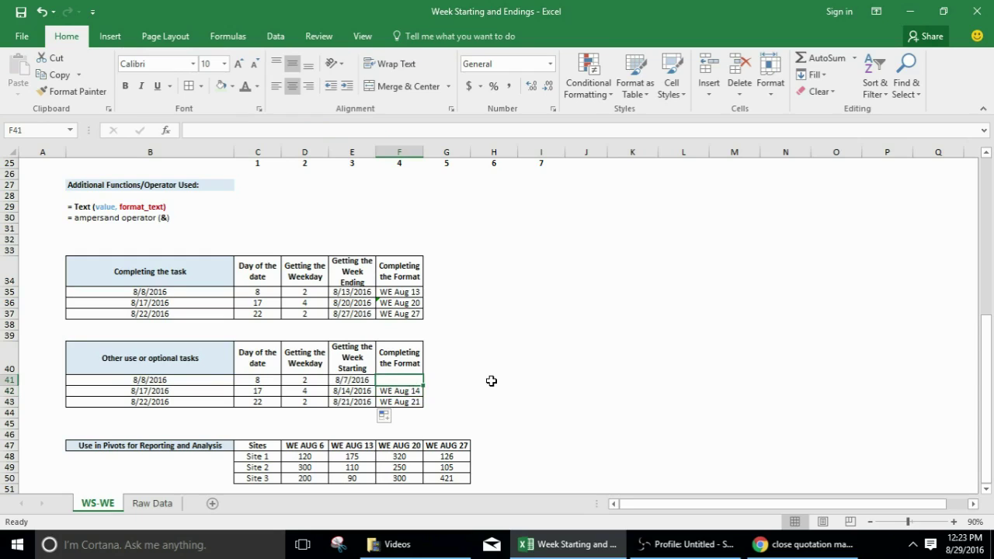
left_click(396, 293)
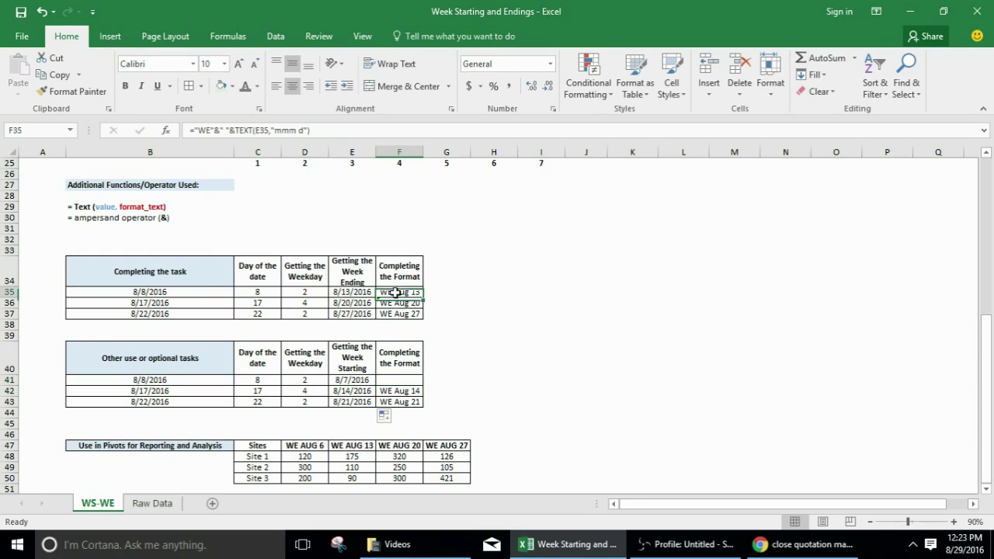
left_click(399, 380)
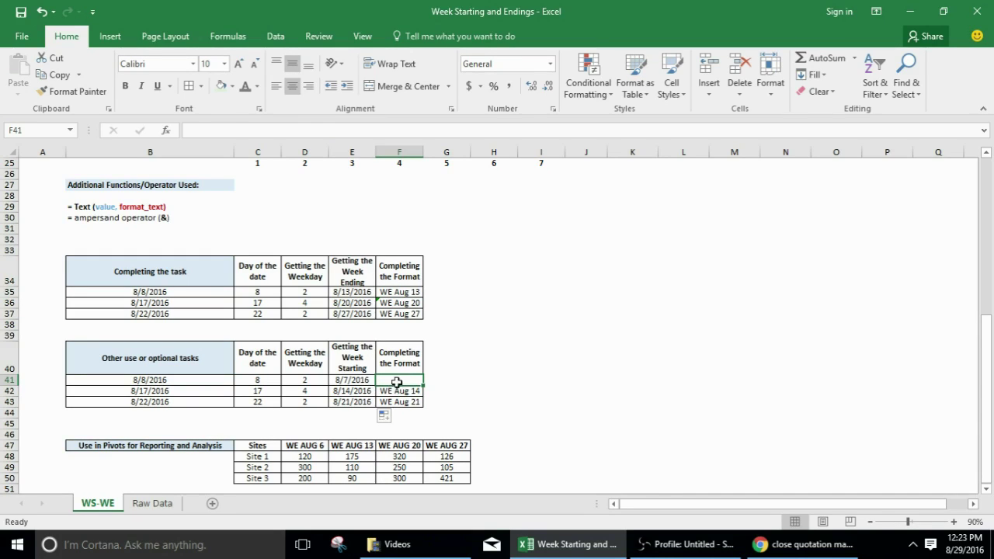
Copy the week-starting format formula from F42 into F41 and check its references to B41
left_click(398, 391)
key("ctrl+c")
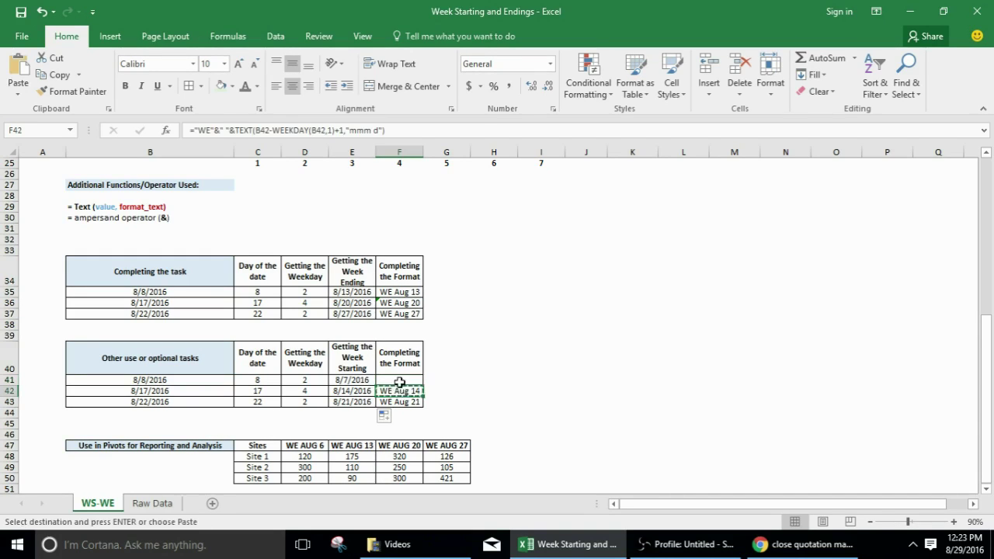
left_click(398, 381)
key("ctrl+v")
double_click(412, 380)
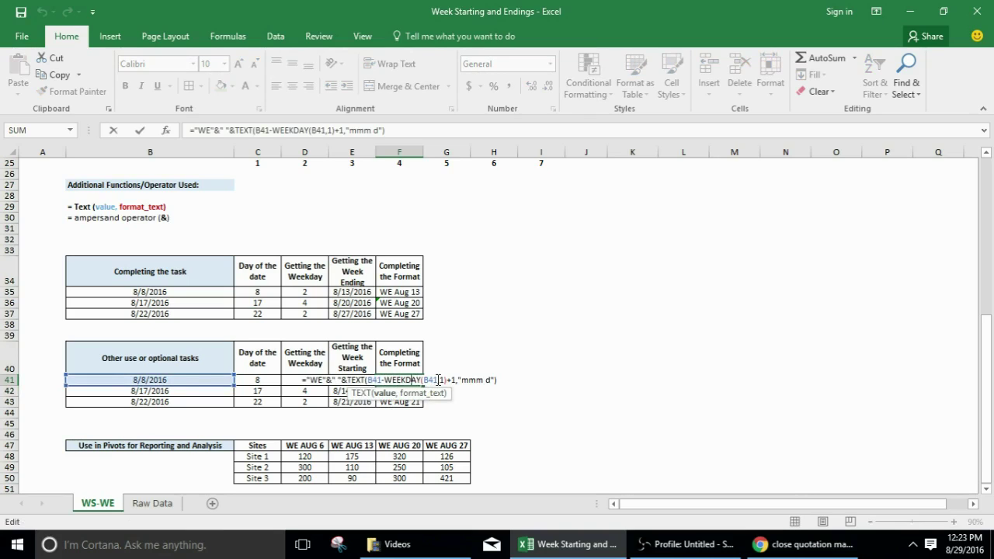
key("Escape")
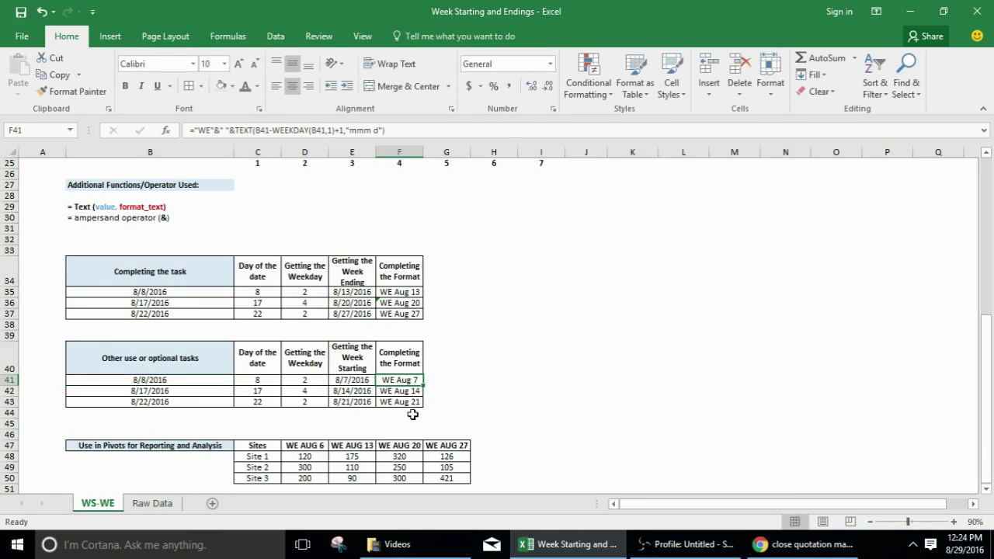
Examine the Use in Pivots for Reporting and Analysis table, including its weekly values and site names in C48:C50
scroll(417, 415, "down", 2)
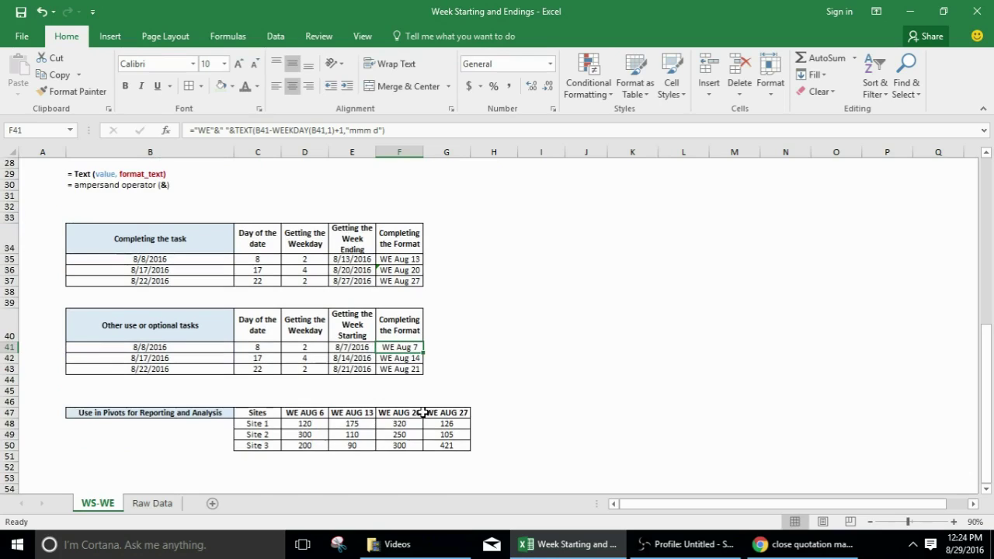
scroll(428, 412, "down", 1)
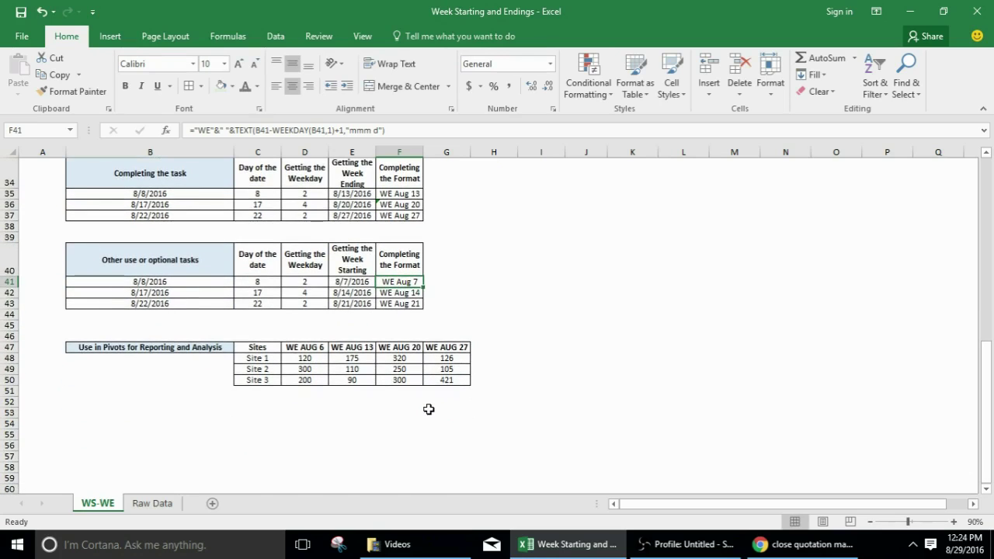
left_click(202, 348)
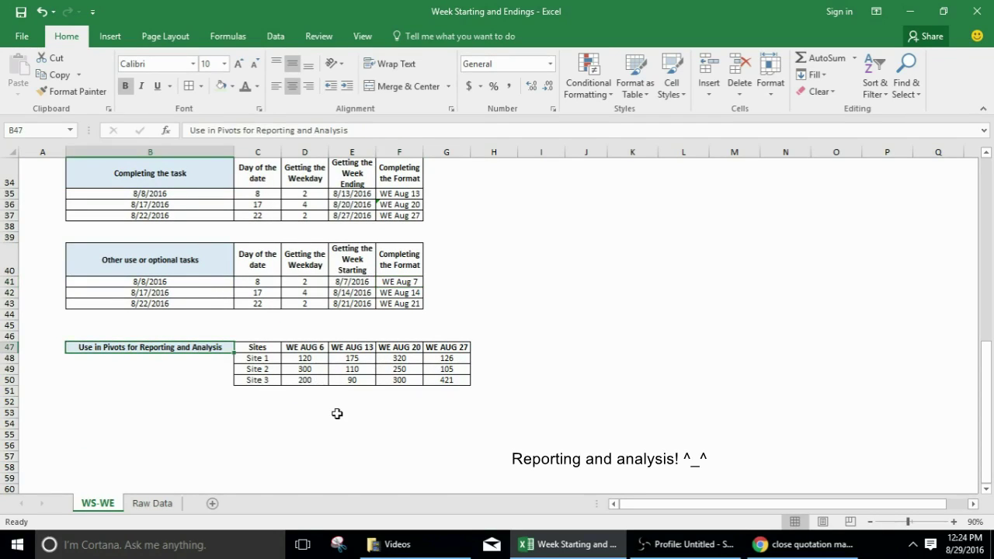
scroll(337, 414, "up", 11)
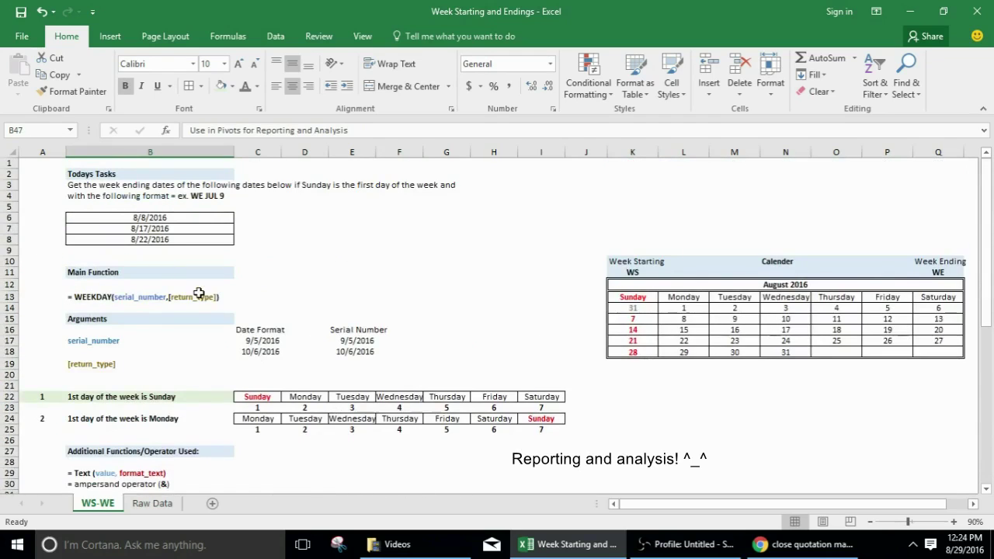
scroll(199, 294, "down", 11)
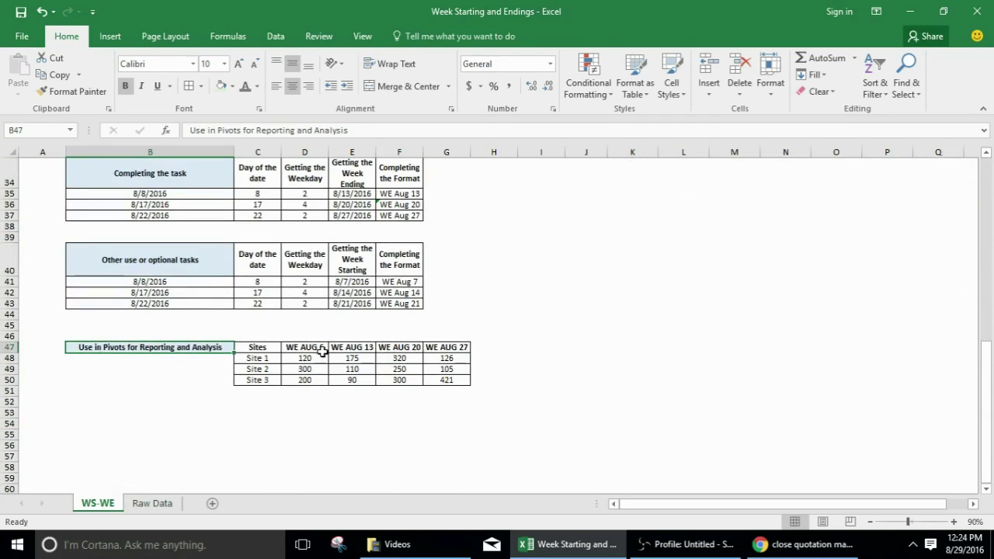
left_click_drag(322, 350, 439, 379)
left_click_drag(258, 359, 264, 379)
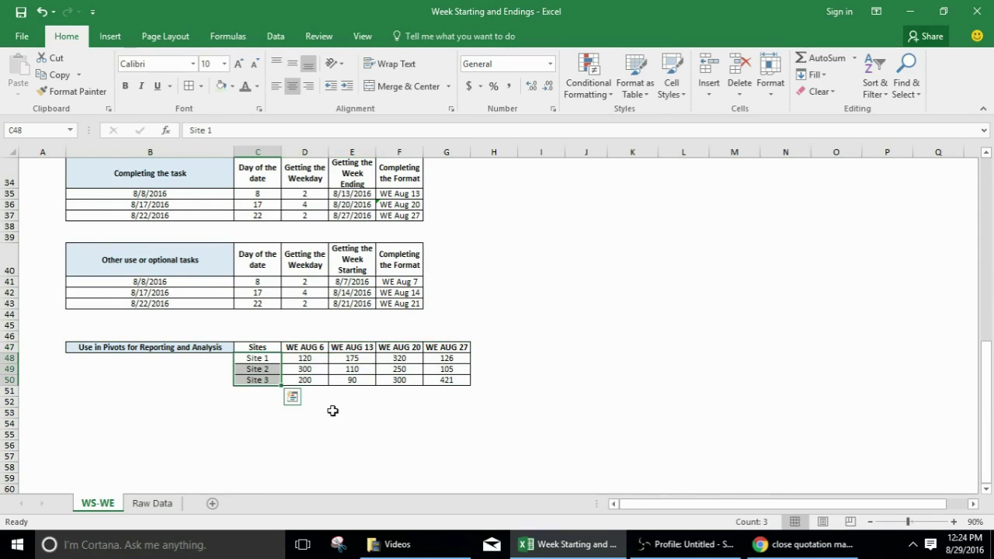
Inspect the week-ending column headers WE AUG 6 through WE AUG 27 in row 47 of the reporting table
left_click_drag(272, 348, 440, 351)
left_click(352, 350)
left_click(413, 348)
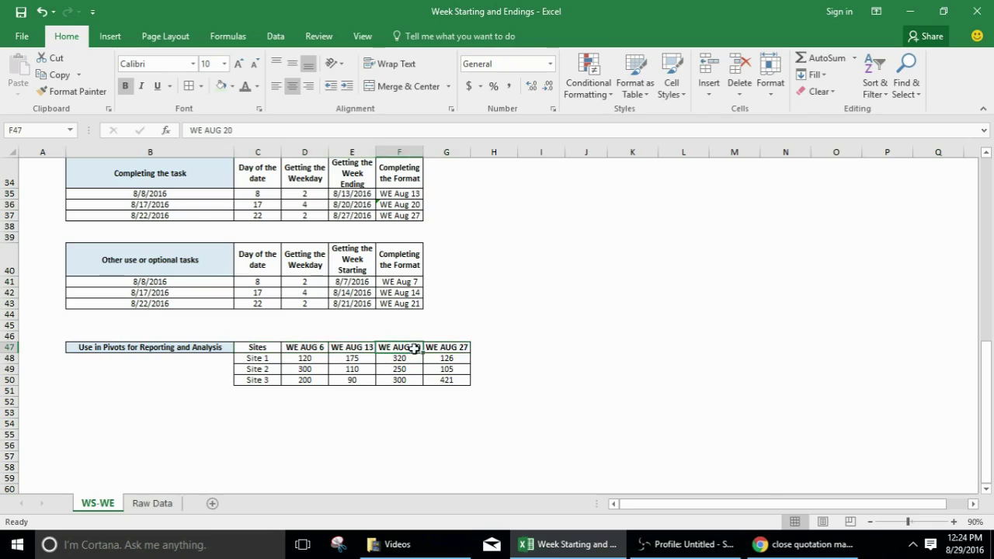
left_click(442, 349)
left_click(299, 350)
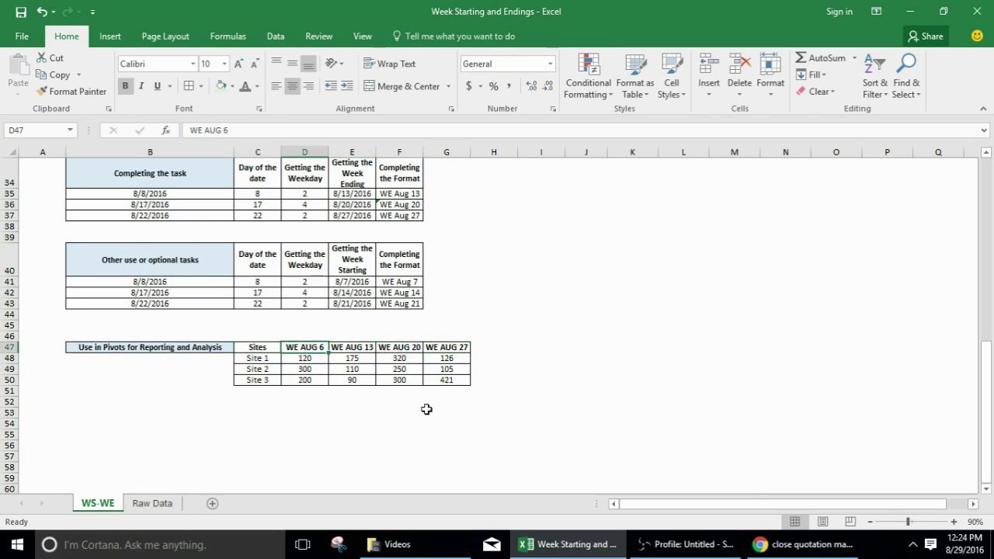
left_click_drag(268, 352, 457, 370)
Go from the Use in Pivots for Reporting and Analysis heading in B47 back to the Todays Tasks heading in B2
left_click(189, 347)
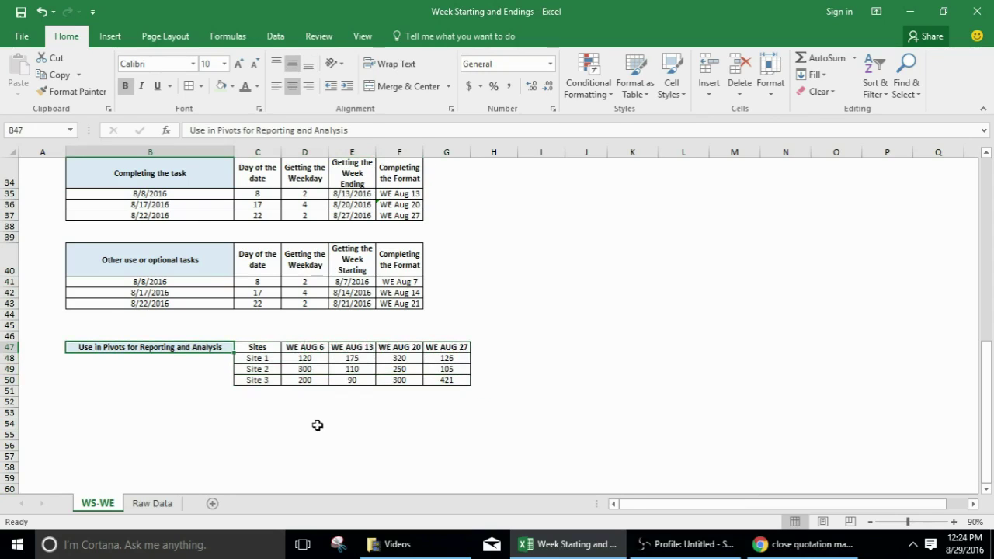
scroll(323, 408, "up", 11)
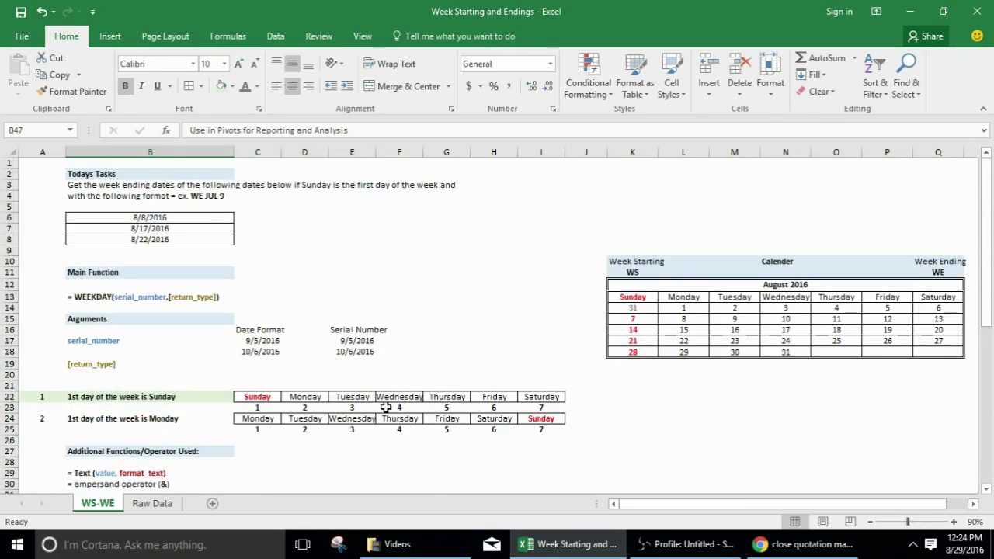
left_click(99, 171)
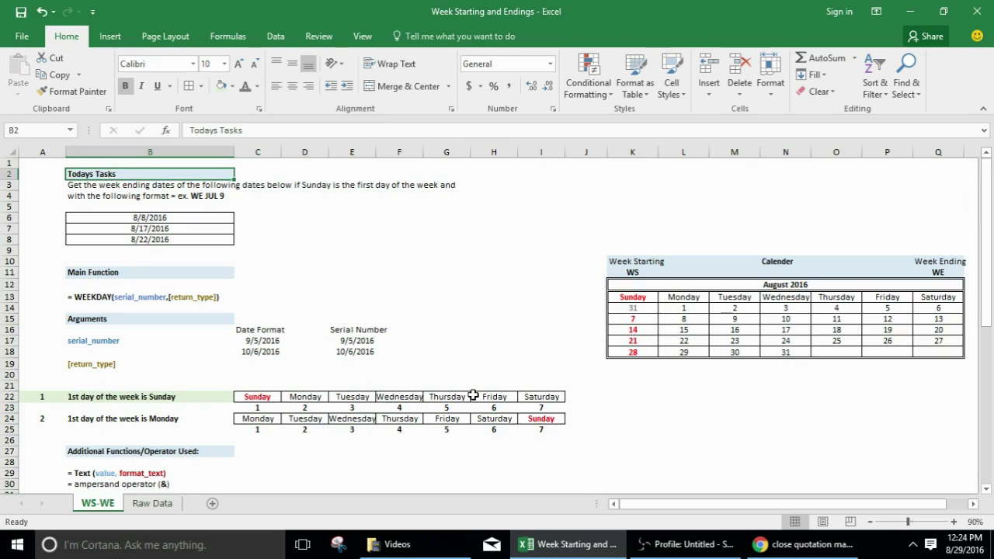